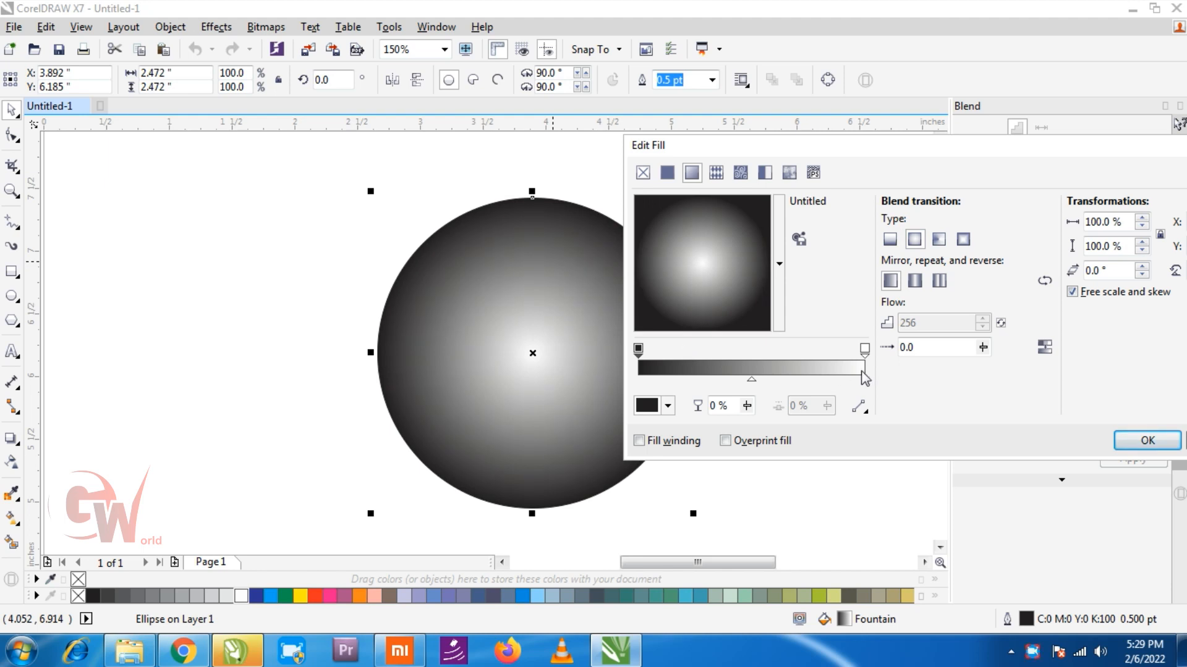
# Step: Set the centre colour of the circle's fountain fill to red (C0 M100 Y100 K0) and apply it
pyautogui.click(865, 350)
pyautogui.click(667, 406)
pyautogui.click(743, 487)
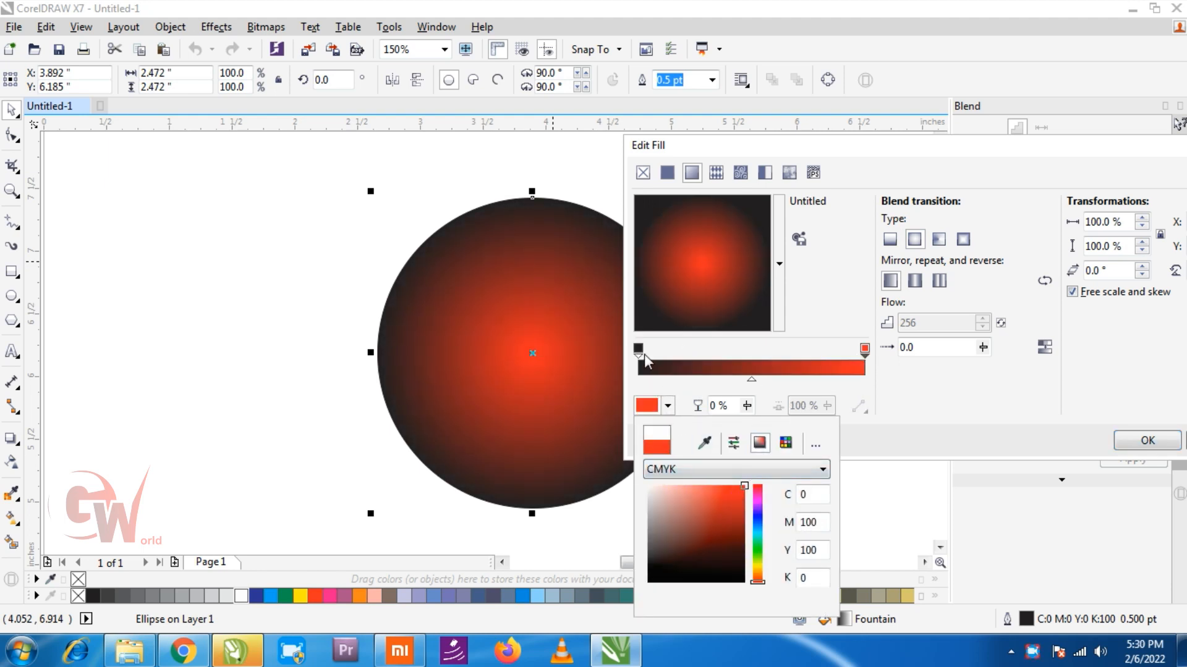
pyautogui.click(1145, 442)
# Step: Give the circle a rectangular mesh fill with a 3 by 3 grid
pyautogui.click(442, 326)
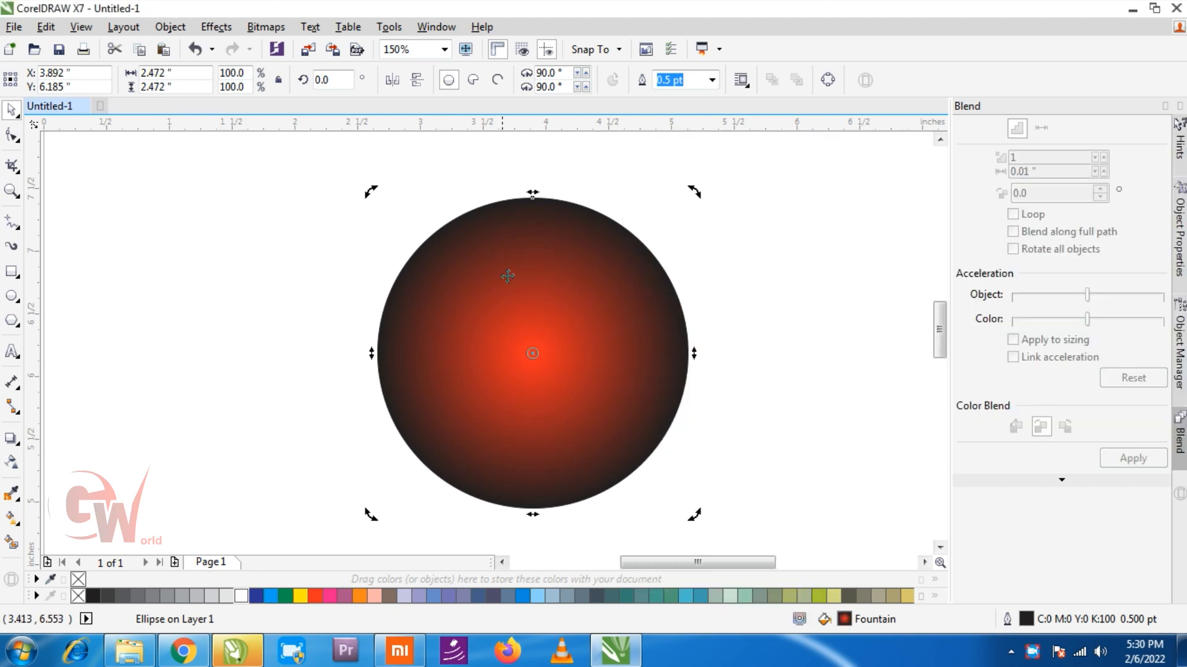
pyautogui.press('m')
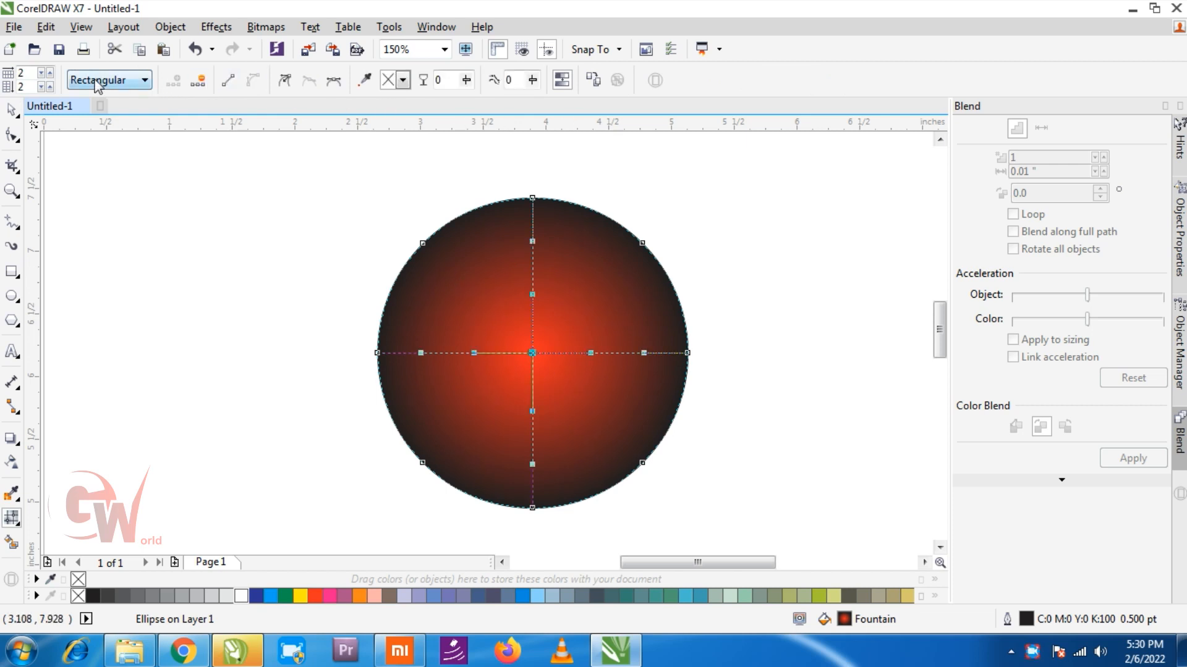
pyautogui.click(50, 72)
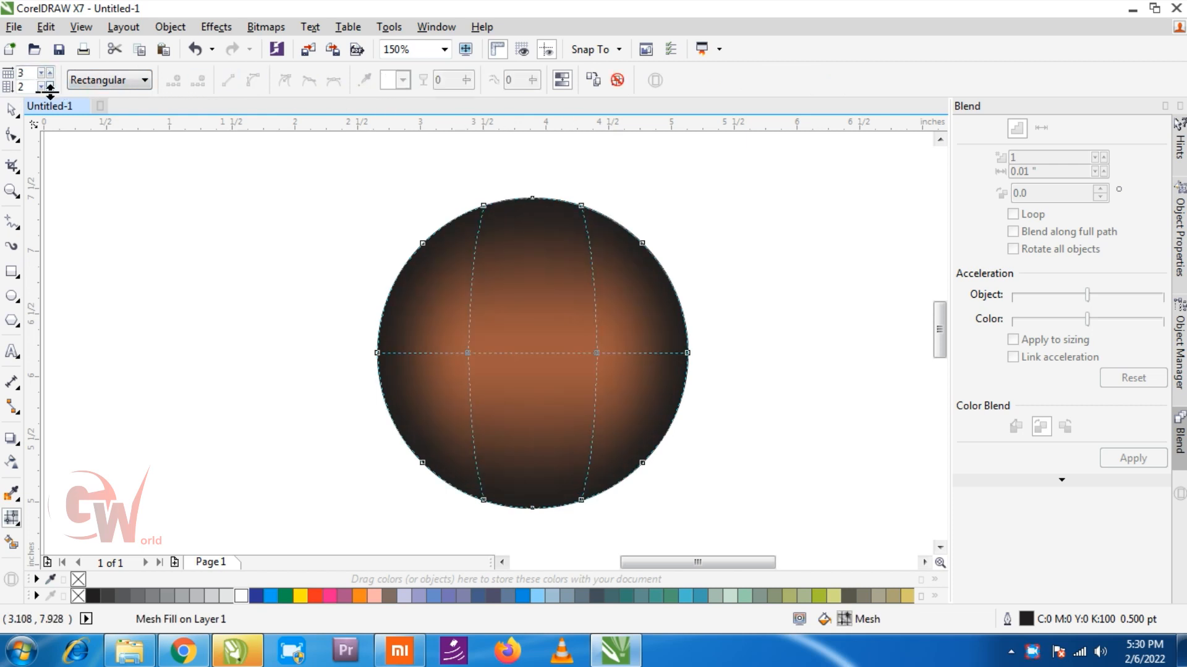
pyautogui.click(50, 86)
# Step: Colour the four inner mesh nodes of the circle red, leaving the dark rim
pyautogui.moveTo(529, 393); pyautogui.dragTo(529, 394)
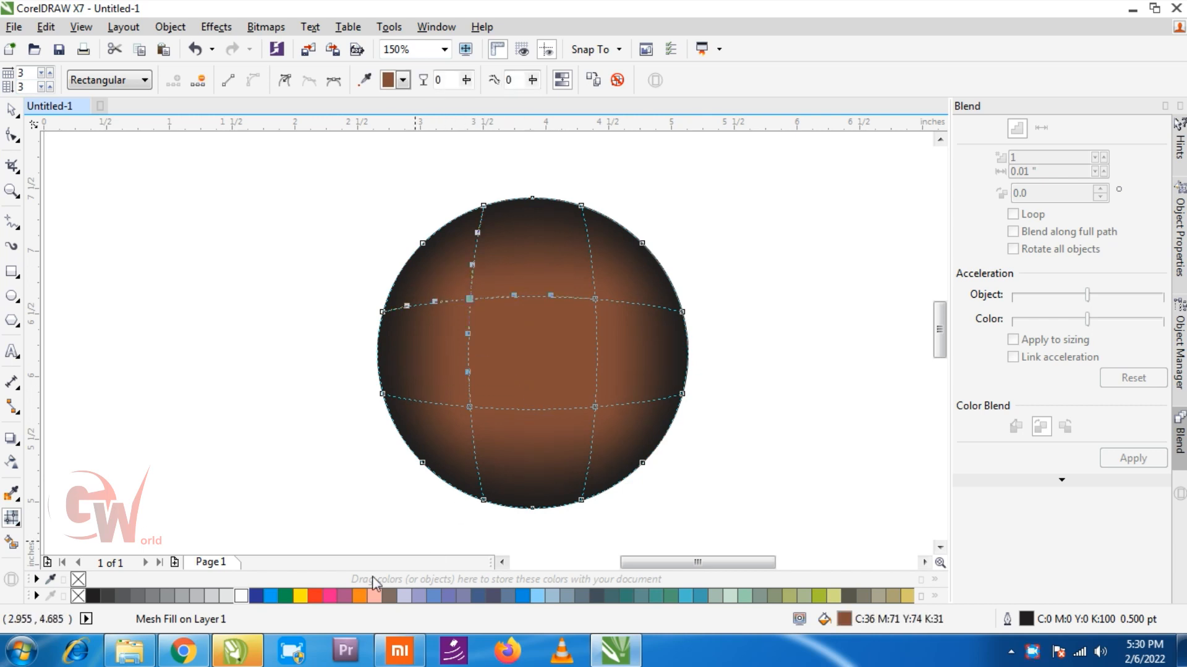
pyautogui.click(316, 597)
pyautogui.moveTo(440, 273); pyautogui.dragTo(612, 434)
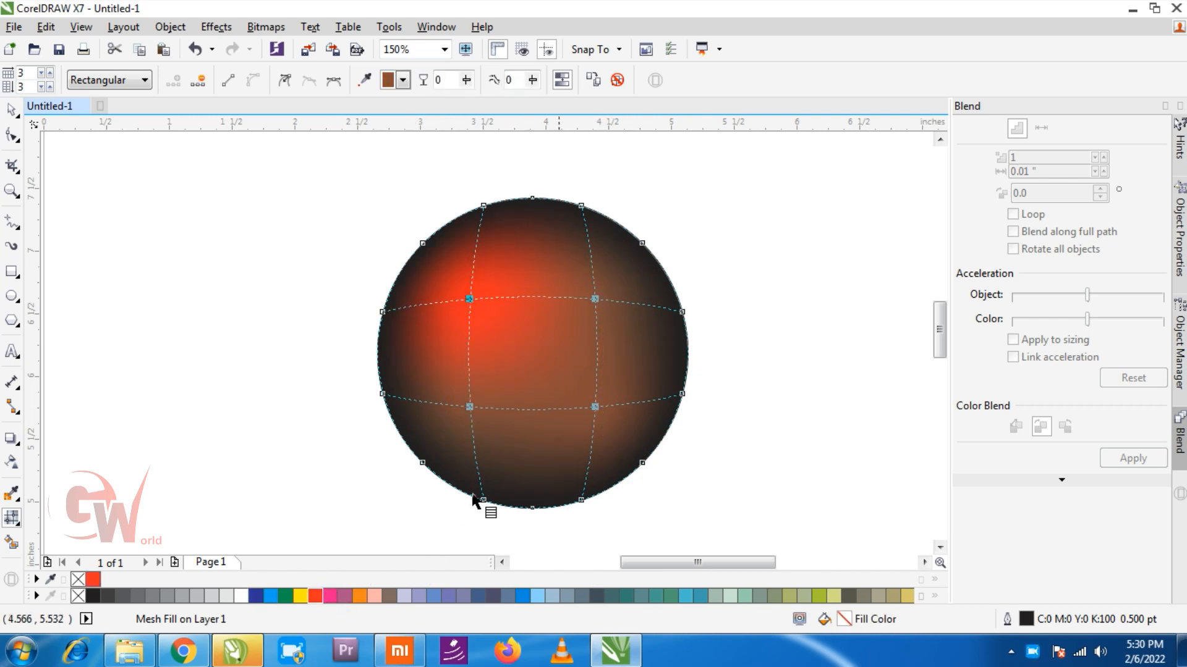
pyautogui.click(316, 596)
pyautogui.press('space')
pyautogui.click(598, 155)
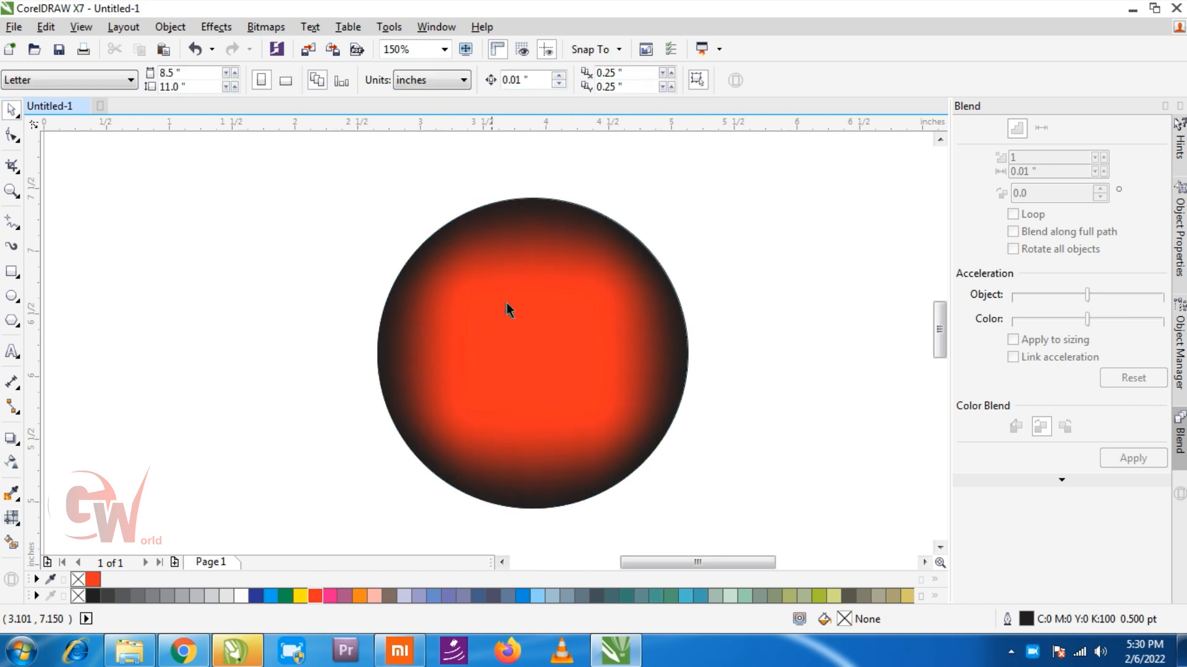
# Step: Move the upper-left inner mesh node outward and reshape its curve handles to round the red highlight
pyautogui.click(532, 316)
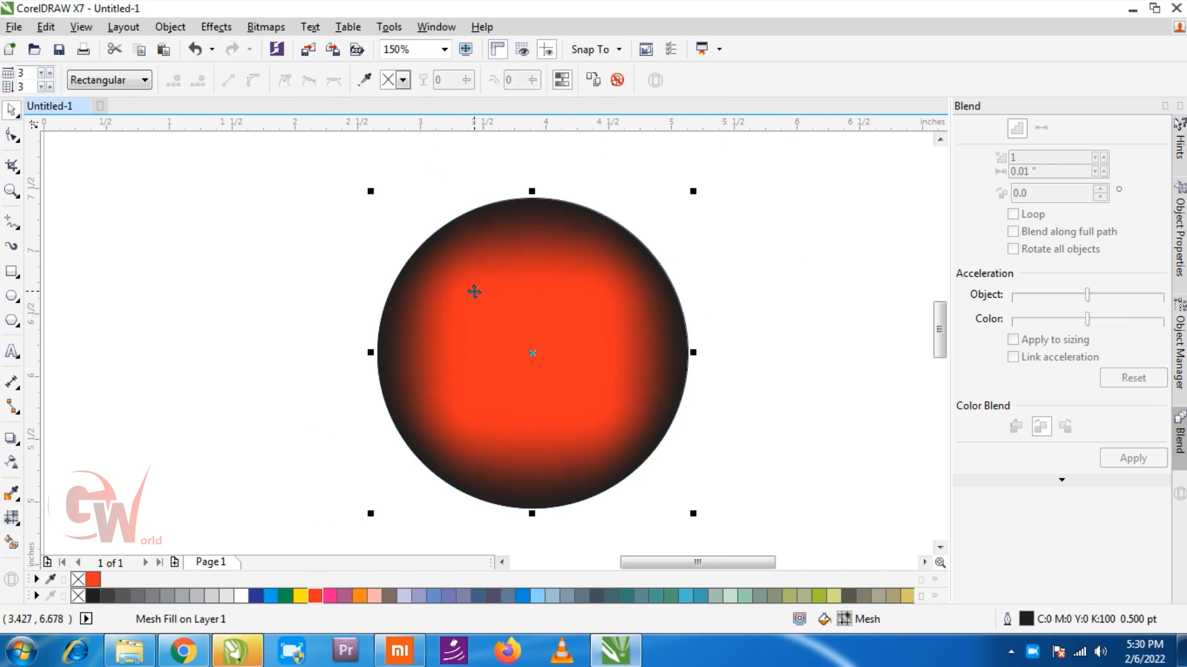
pyautogui.press('m')
pyautogui.click(440, 271)
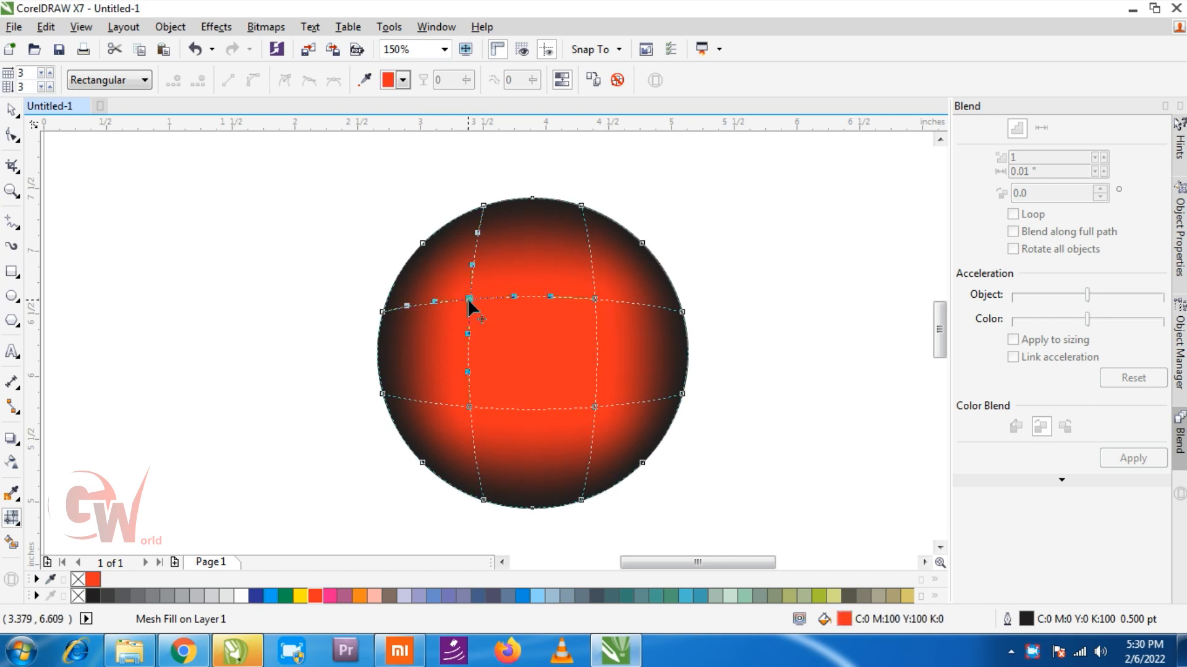
pyautogui.moveTo(439, 272); pyautogui.dragTo(443, 274)
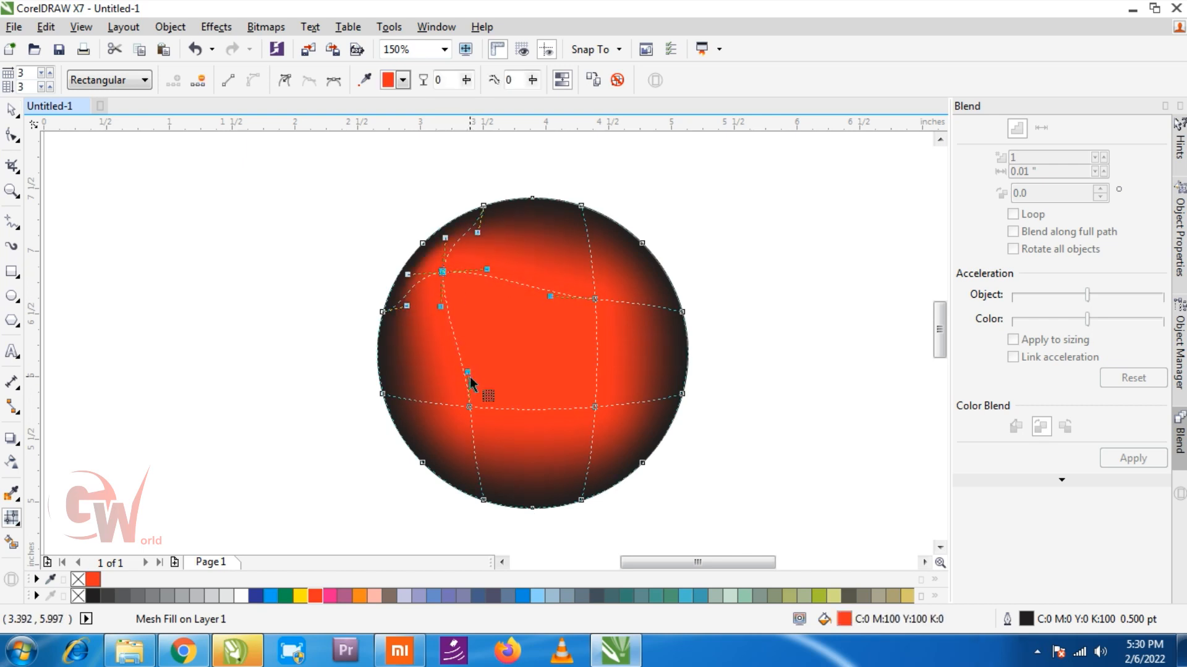
pyautogui.moveTo(467, 373); pyautogui.dragTo(438, 374)
pyautogui.moveTo(477, 233); pyautogui.dragTo(395, 307)
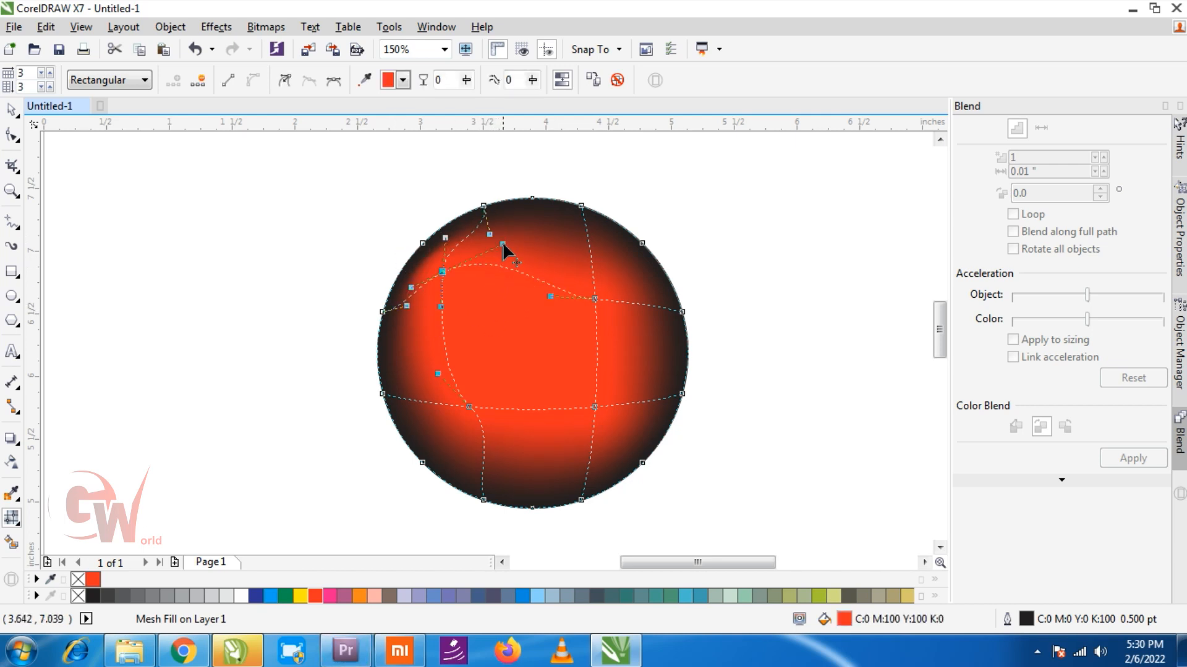
pyautogui.press('space')
pyautogui.click(740, 284)
pyautogui.click(663, 348)
pyautogui.scroll(-1, 371, 358)
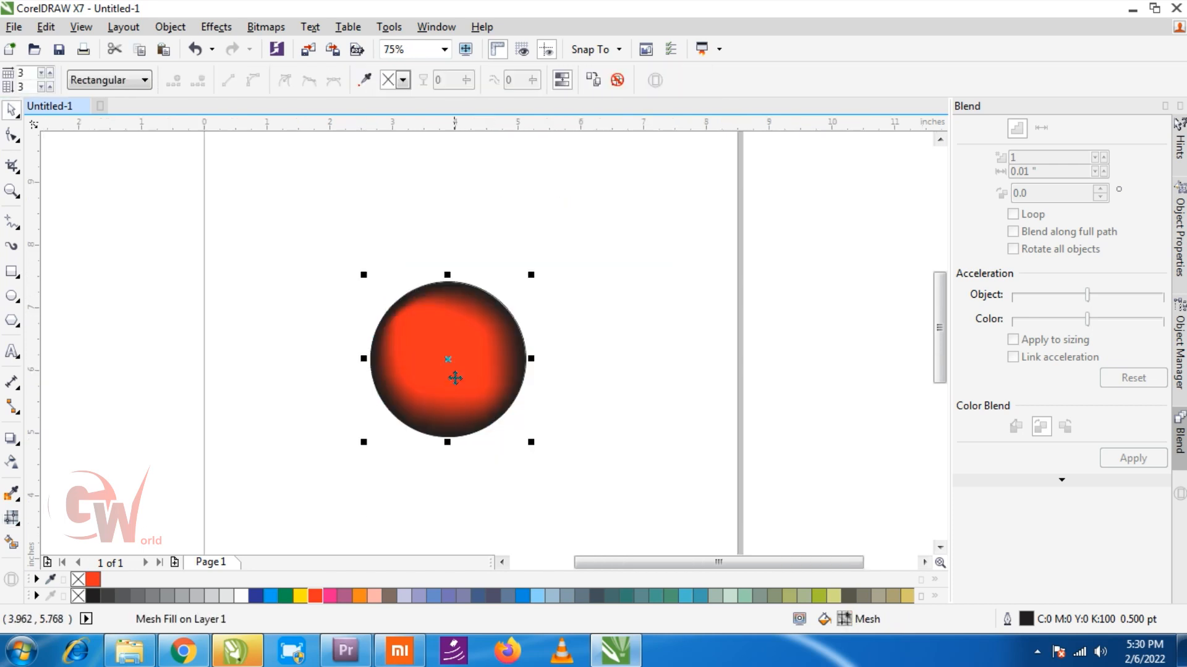
pyautogui.click(541, 352)
pyautogui.click(522, 364)
pyautogui.moveTo(531, 443); pyautogui.dragTo(599, 505)
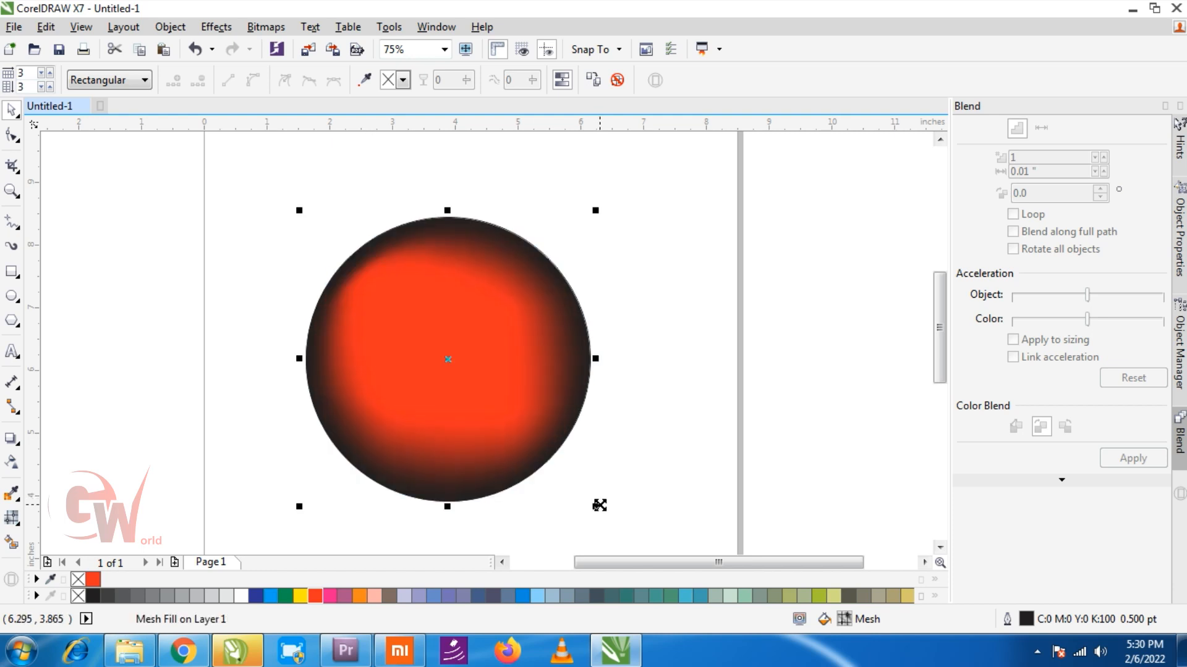
pyautogui.click(617, 81)
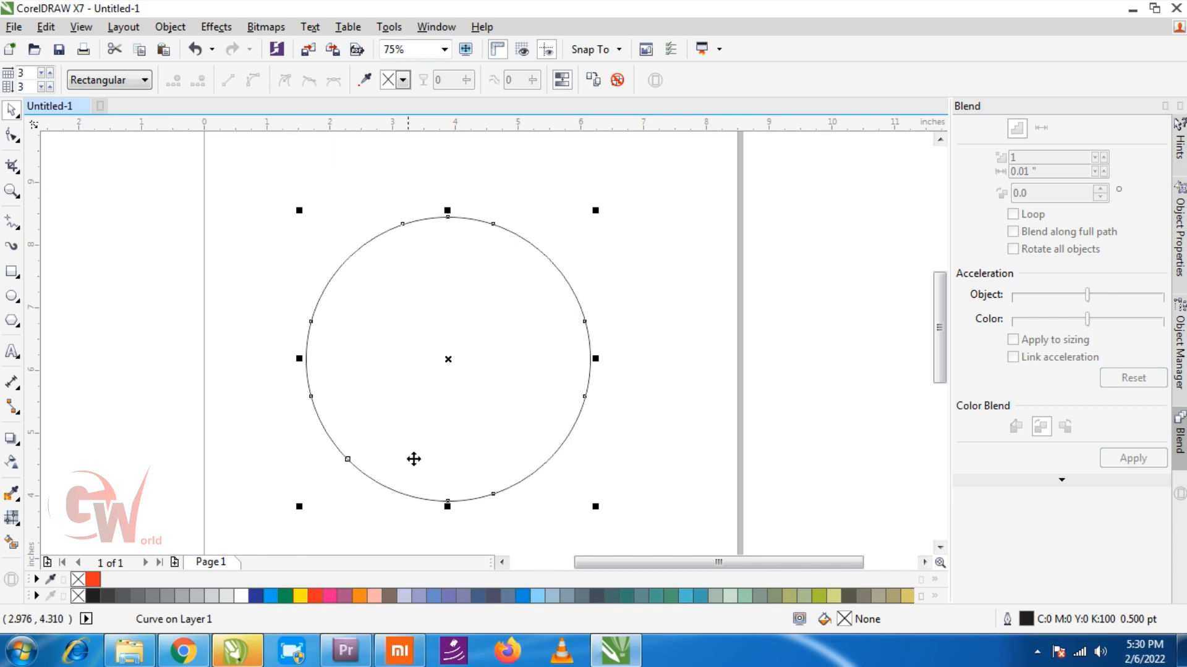
pyautogui.hotkey('ctrl', 'z')
pyautogui.hotkey('ctrl', 'z')
pyautogui.hotkey('ctrl', 'z')
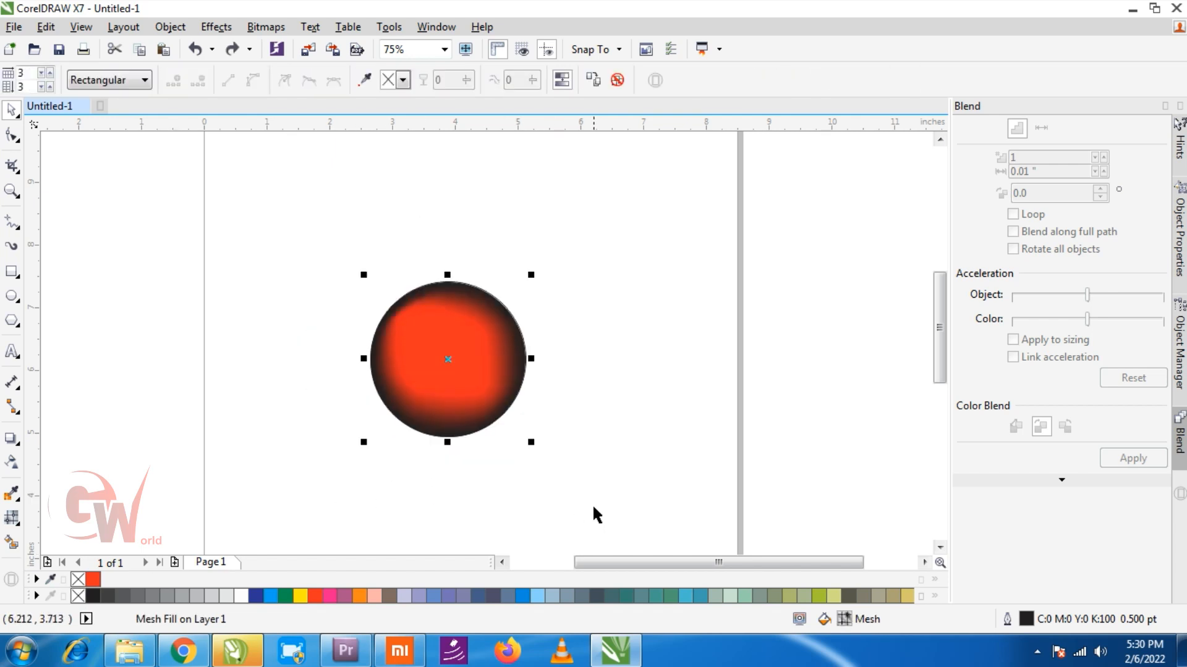
# Step: Make an enlarged concentric copy of the ball, about 4.417 inches across, and clear the copy's mesh fill
pyautogui.moveTo(533, 443); pyautogui.dragTo(594, 531)
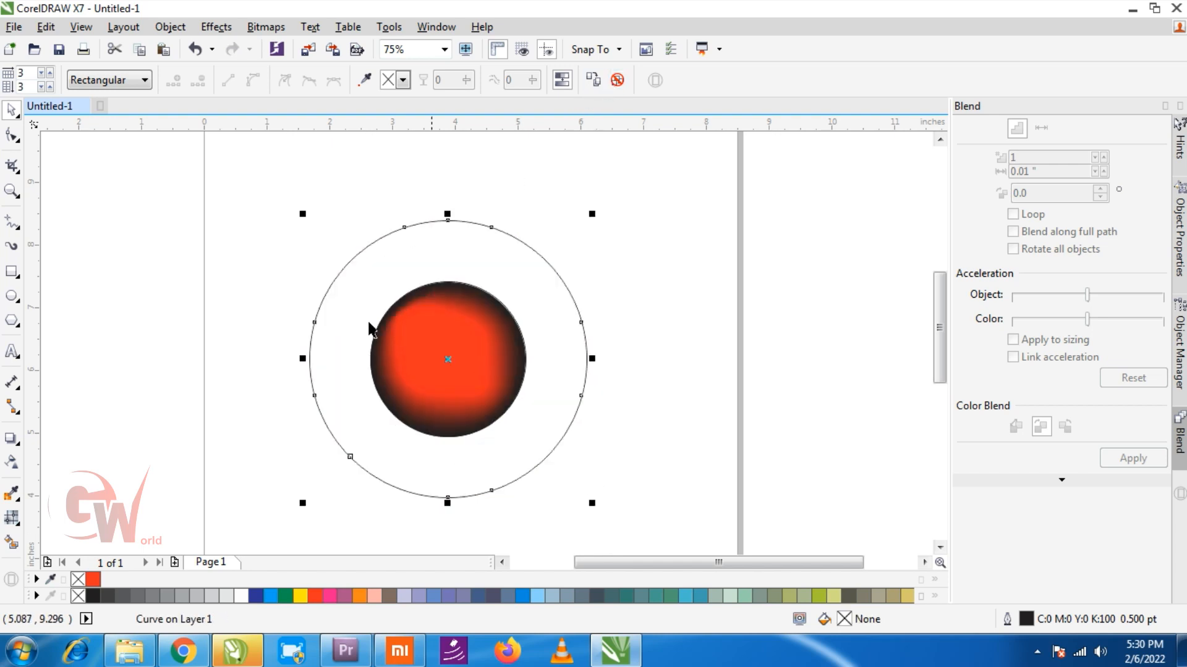
pyautogui.click(184, 351)
# Step: Draw an ellipse about 2.264 by 0.806 inches below the ball's centre and centre it horizontally on the large circle
pyautogui.click(12, 296)
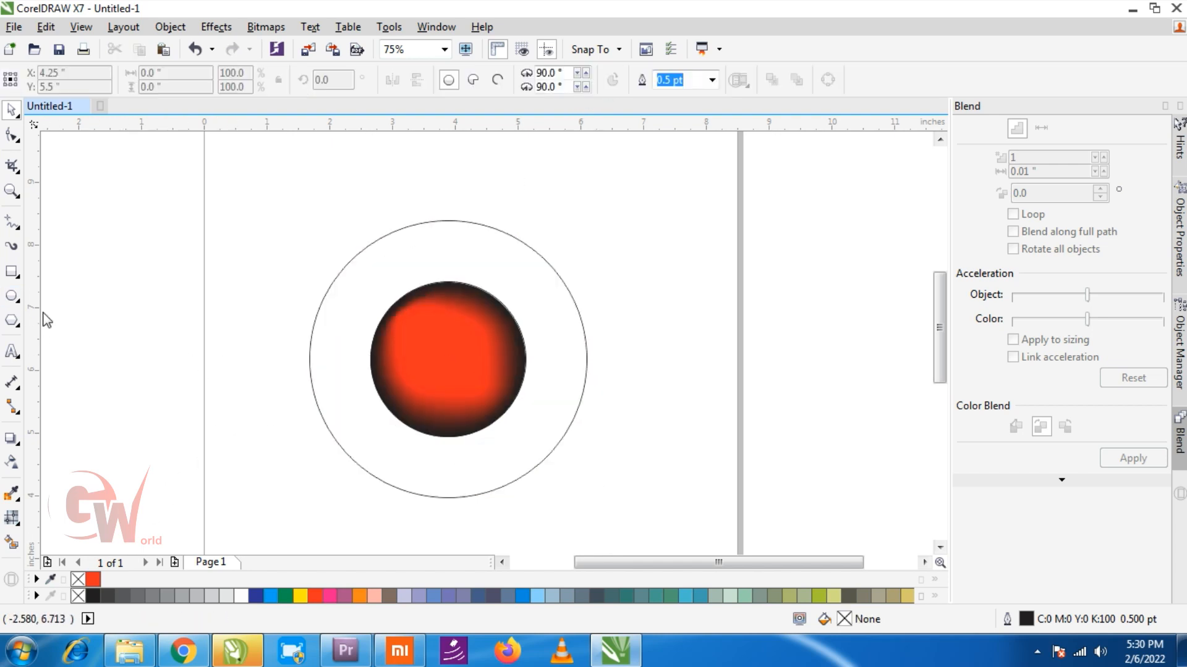
pyautogui.moveTo(370, 418); pyautogui.dragTo(511, 469)
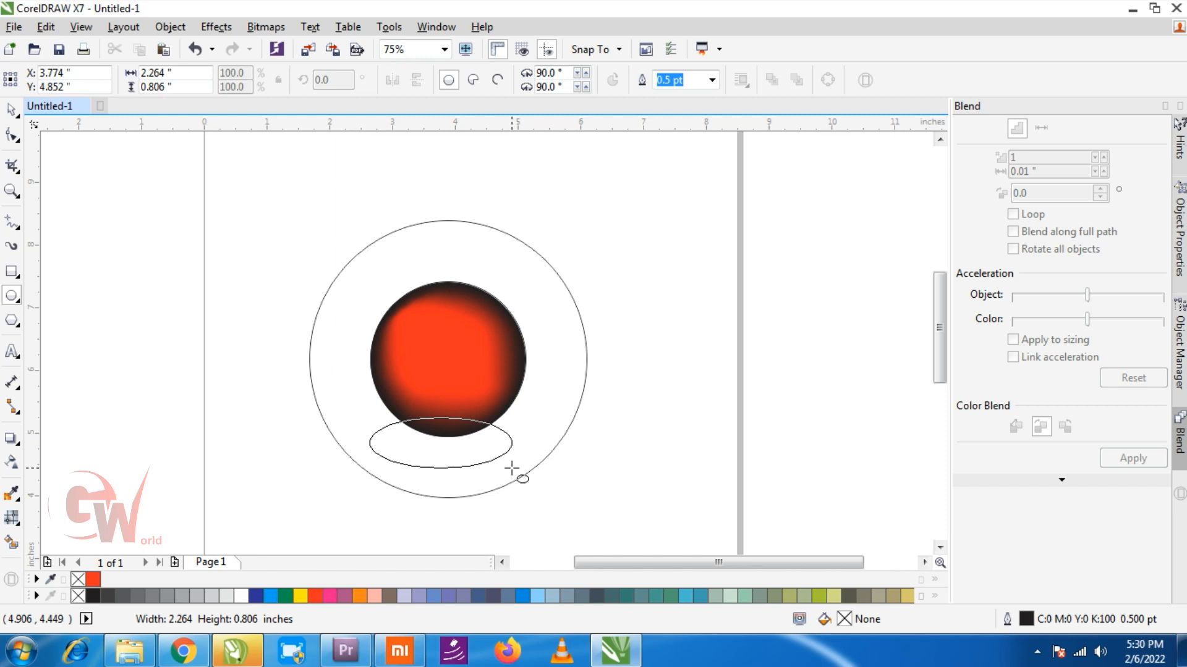
pyautogui.press('space')
pyautogui.keyDown('shift'); pyautogui.click(544, 389); pyautogui.keyUp('shift')
pyautogui.press('c')
pyautogui.keyDown('shift'); pyautogui.click(544, 388); pyautogui.keyUp('shift')
# Step: Move the ellipse slightly down between the ball and the outer circle and narrow it to about 2.014 inches
pyautogui.scroll(1, 474, 467)
pyautogui.moveTo(456, 433); pyautogui.dragTo(452, 449)
pyautogui.moveTo(565, 435); pyautogui.dragTo(553, 435)
pyautogui.scroll(-1, 407, 426)
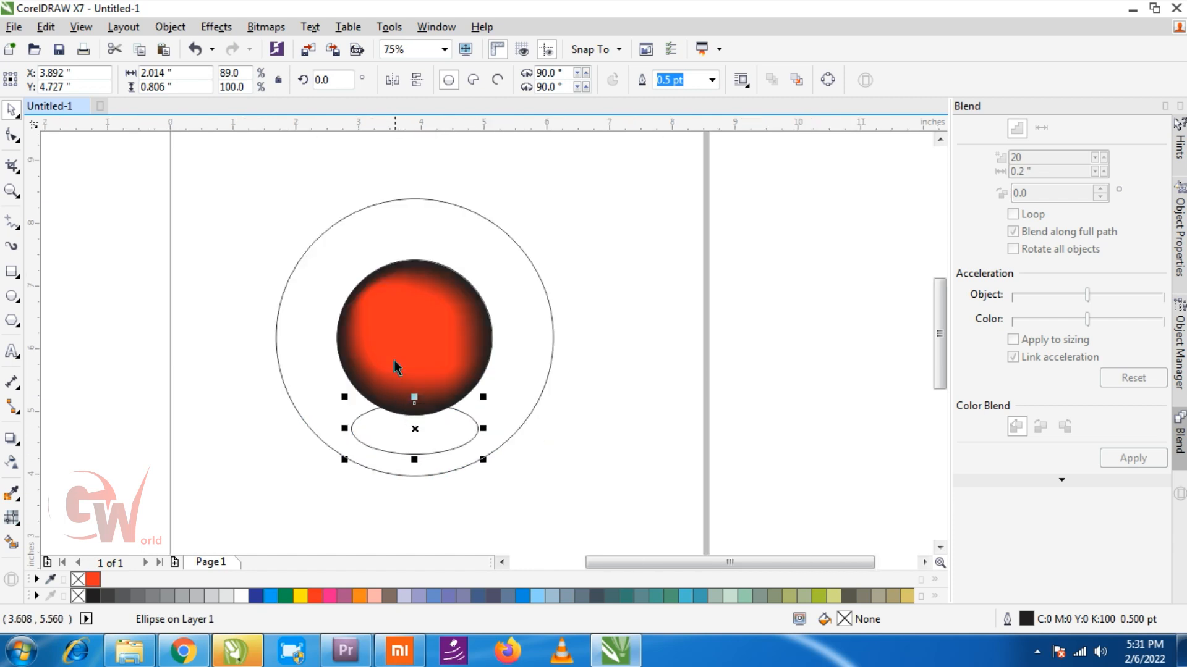
# Step: Place a copy of the ellipse at the ball's upper right, then rotate and resize it to follow the outer circle
pyautogui.moveTo(450, 443); pyautogui.dragTo(501, 281)
pyautogui.rightClick(501, 281)
pyautogui.click(501, 281)
pyautogui.moveTo(570, 236); pyautogui.dragTo(546, 263)
pyautogui.doubleClick(521, 264)
pyautogui.click(542, 236)
pyautogui.doubleClick(511, 272)
pyautogui.moveTo(533, 241); pyautogui.dragTo(529, 308)
pyautogui.click(486, 267)
pyautogui.moveTo(487, 267); pyautogui.dragTo(506, 295)
pyautogui.click(515, 303)
pyautogui.moveTo(487, 242); pyautogui.dragTo(496, 243)
# Step: Copy the rotated ellipse to the ball's upper left and mirror it horizontally
pyautogui.moveTo(513, 324); pyautogui.dragTo(330, 275)
pyautogui.click(392, 80)
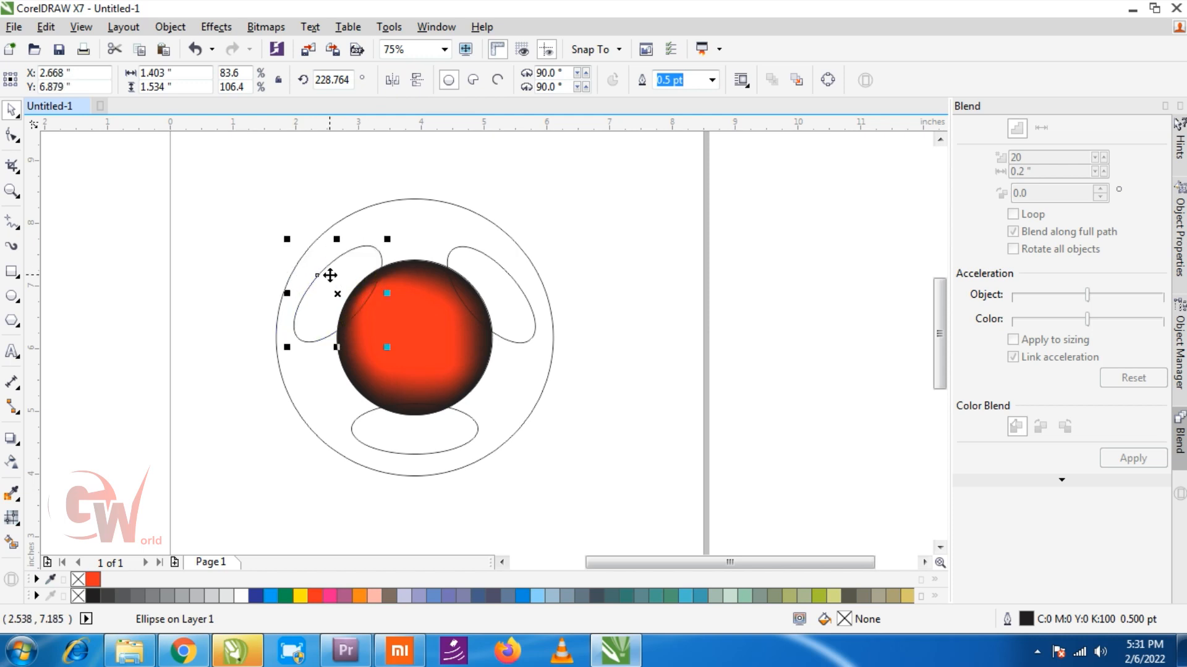
# Step: Combine the three ellipses with the outer circle into one shell with openings and fill it with 70% black
pyautogui.keyDown('shift'); pyautogui.click(516, 328); pyautogui.keyUp('shift')
pyautogui.keyDown('shift'); pyautogui.click(473, 426); pyautogui.keyUp('shift')
pyautogui.keyDown('shift'); pyautogui.click(498, 396); pyautogui.keyUp('shift')
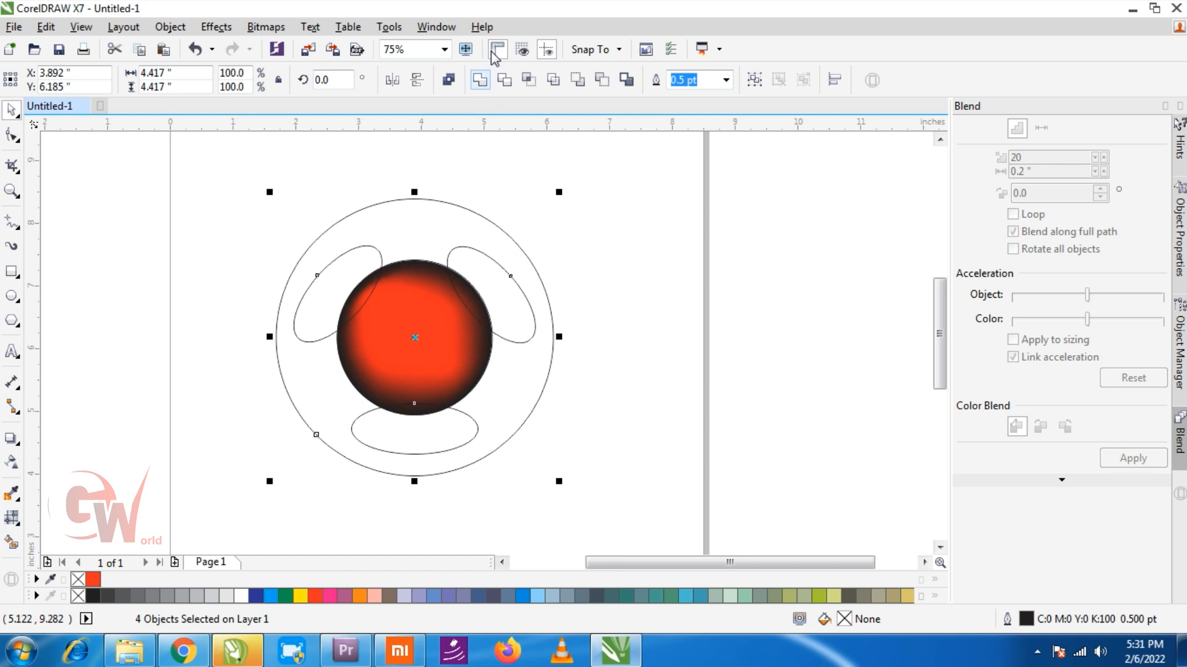
pyautogui.click(449, 80)
pyautogui.click(136, 595)
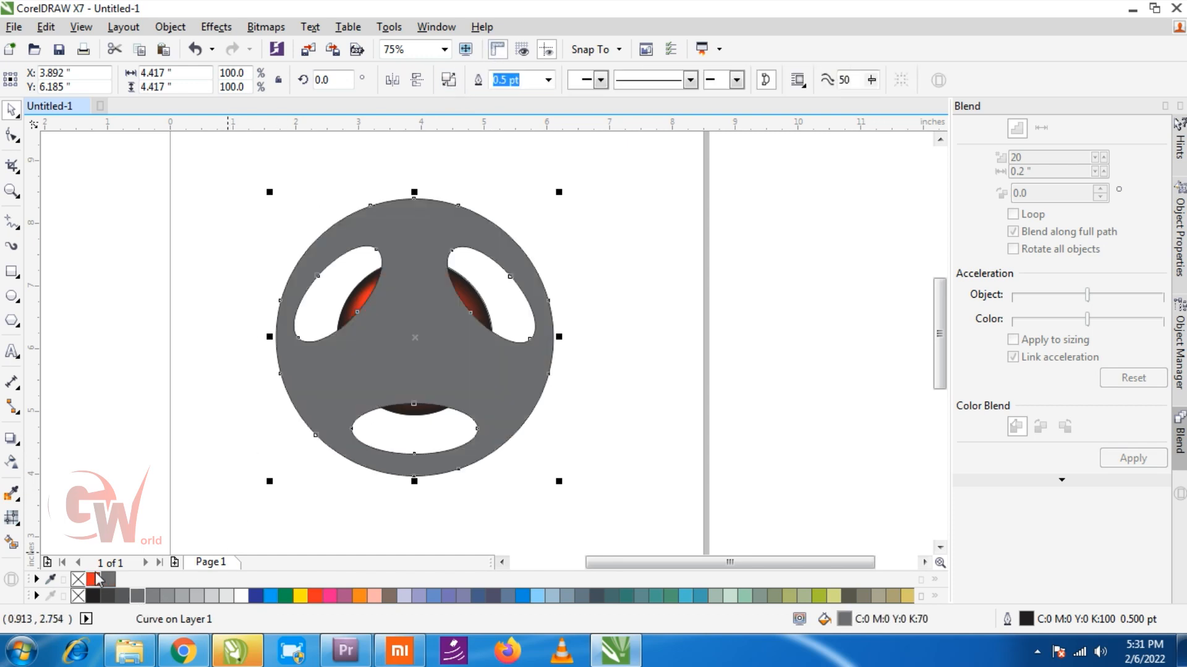
# Step: Enlarge the red ball slightly about its centre behind the grey shell
pyautogui.press('m')
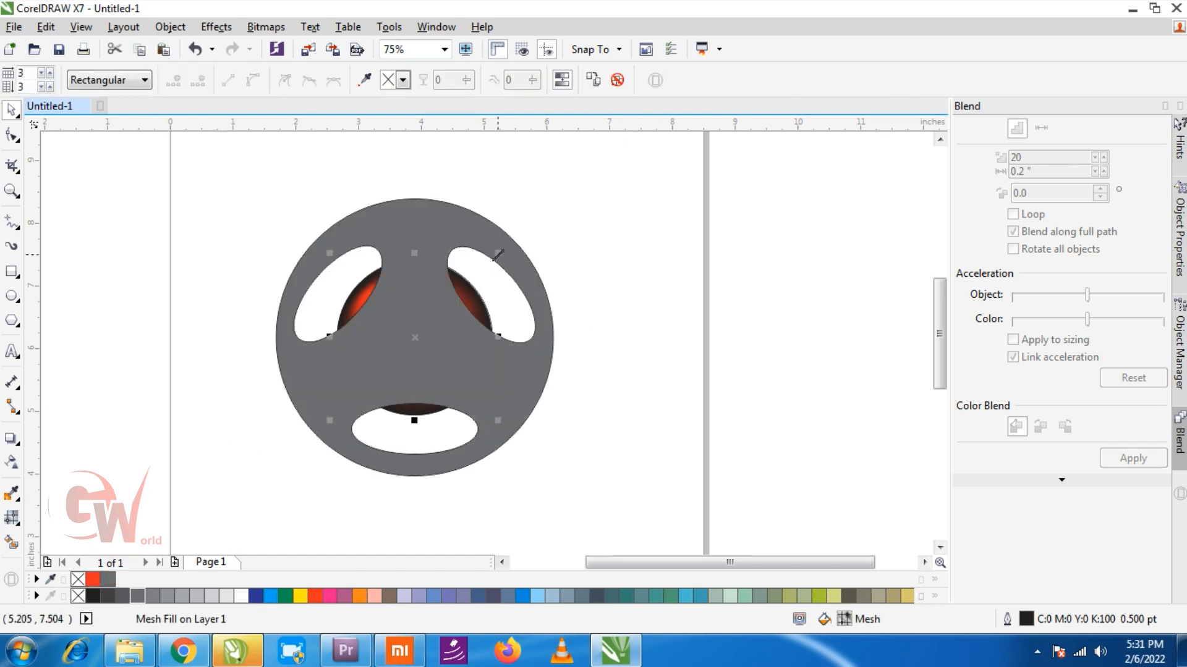
pyautogui.click(609, 266)
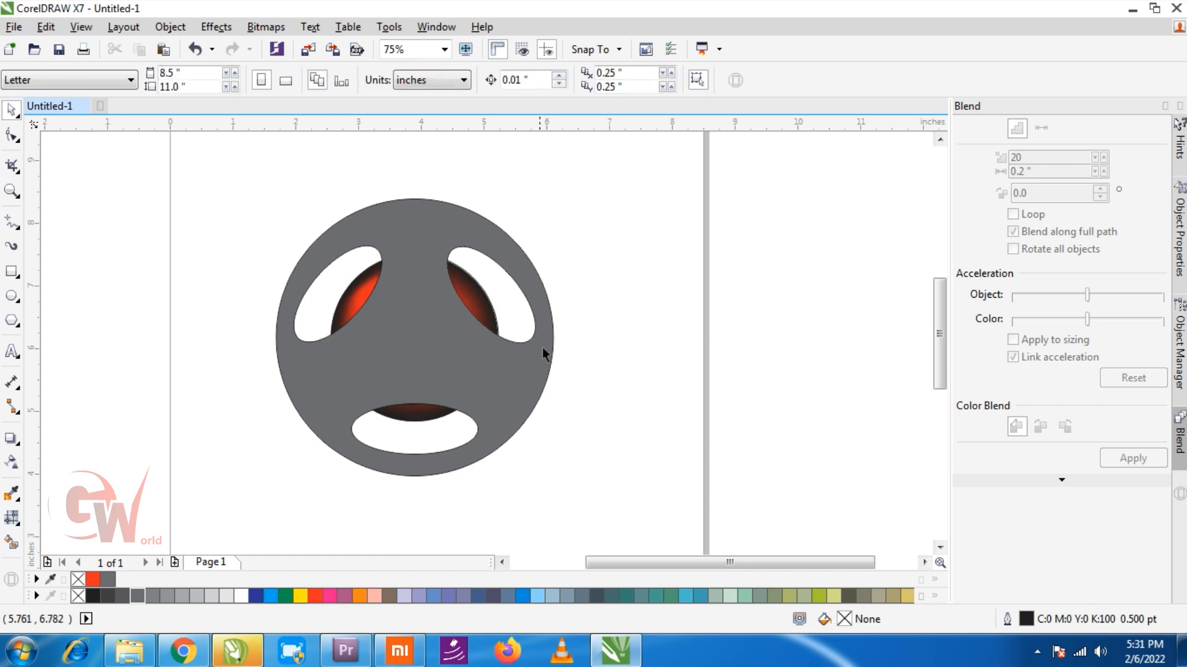
# Step: Remove the shell's outline and give it a fountain fill ending in light grey (C18 M13 Y14 K0)
pyautogui.click(543, 396)
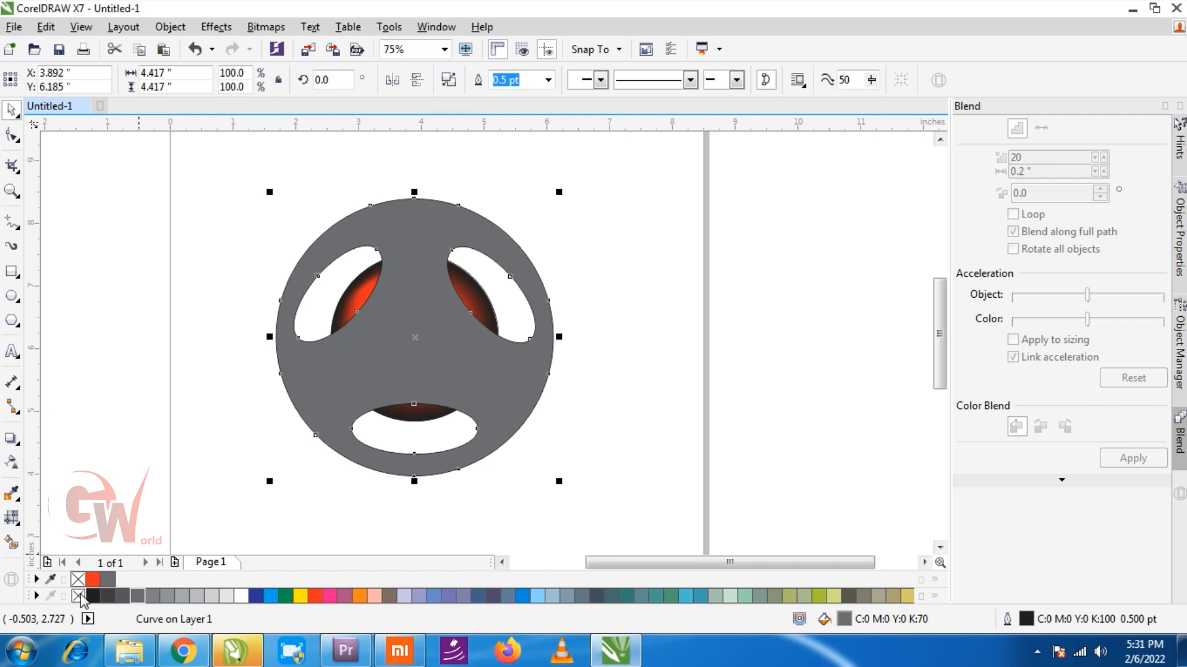
pyautogui.rightClick(79, 597)
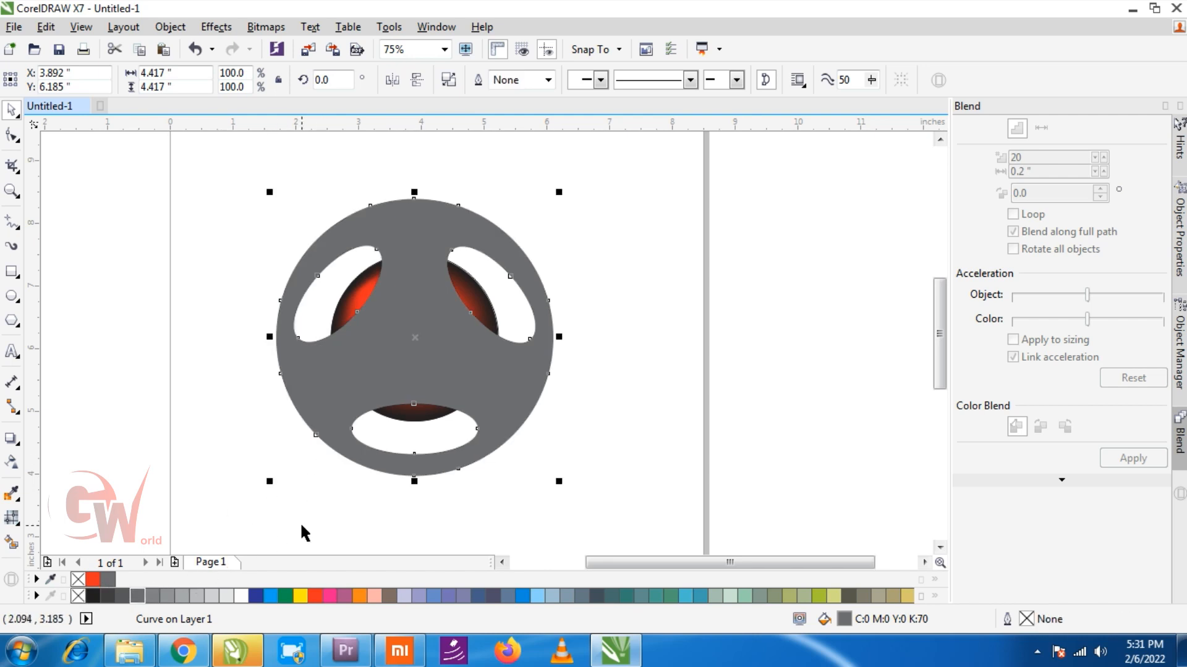
pyautogui.press('F11')
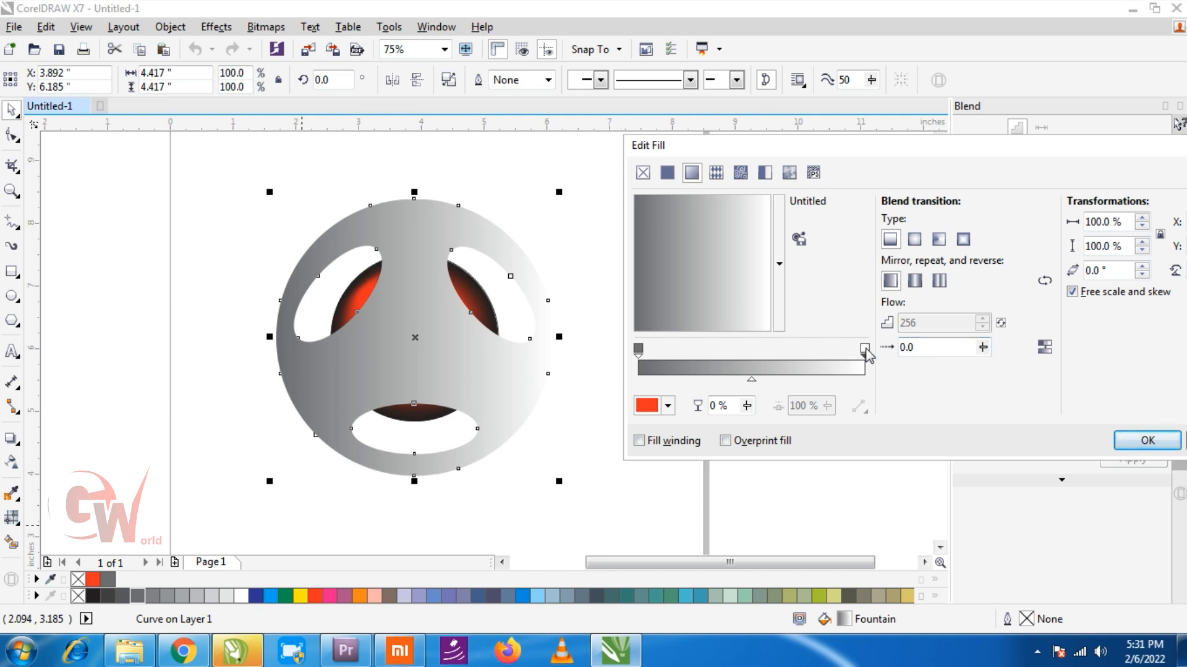
pyautogui.click(667, 406)
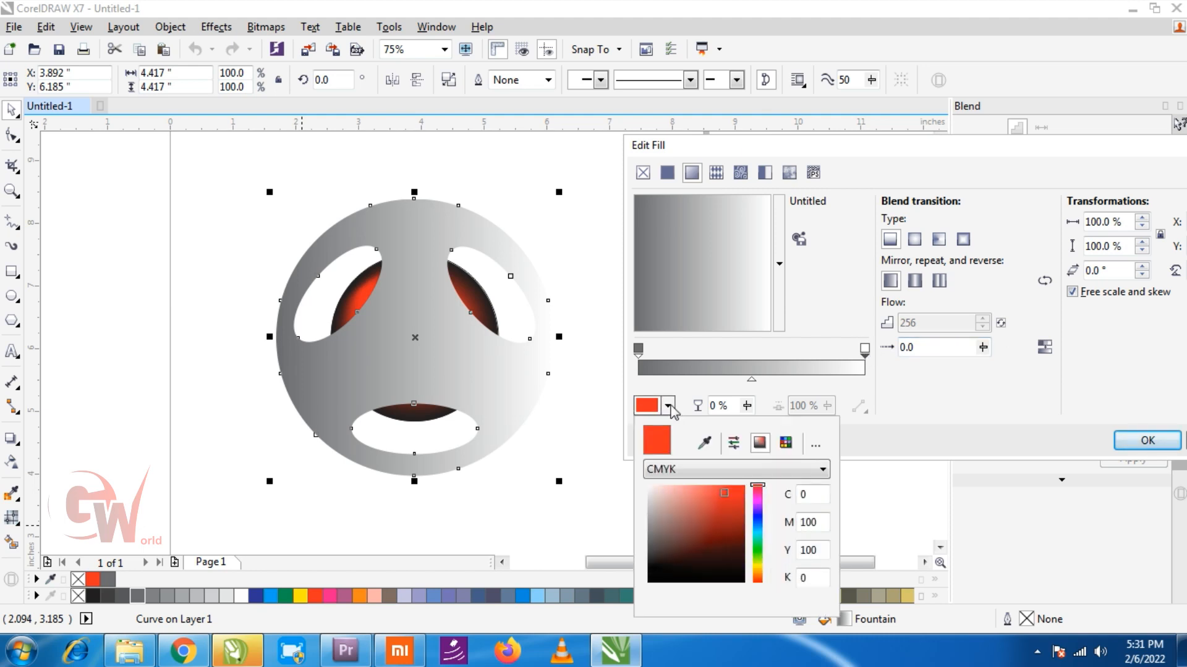
pyautogui.click(653, 519)
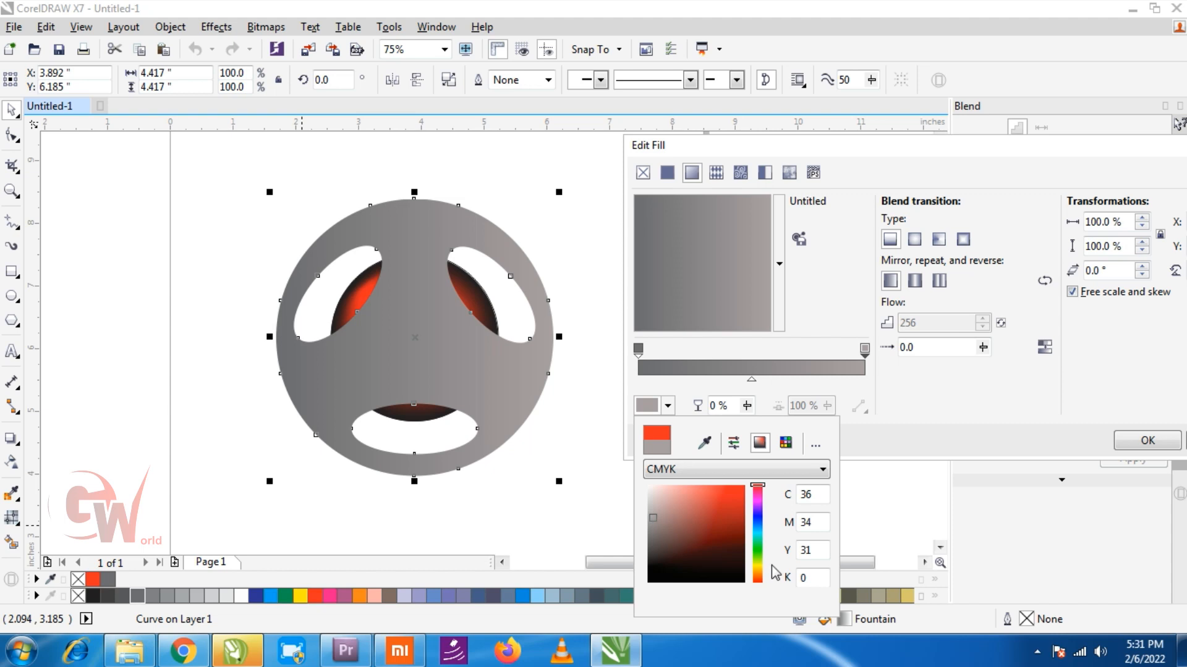
pyautogui.moveTo(657, 526); pyautogui.dragTo(652, 505)
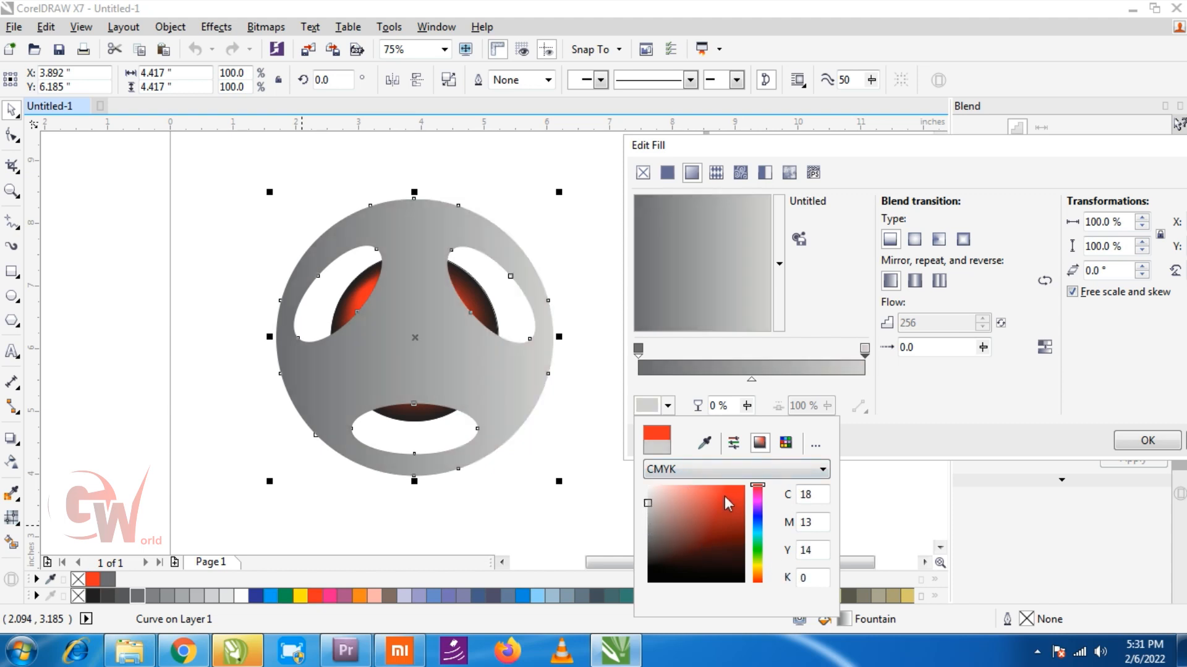
# Step: Change the shell's fountain fill type to elliptical and apply it
pyautogui.click(640, 350)
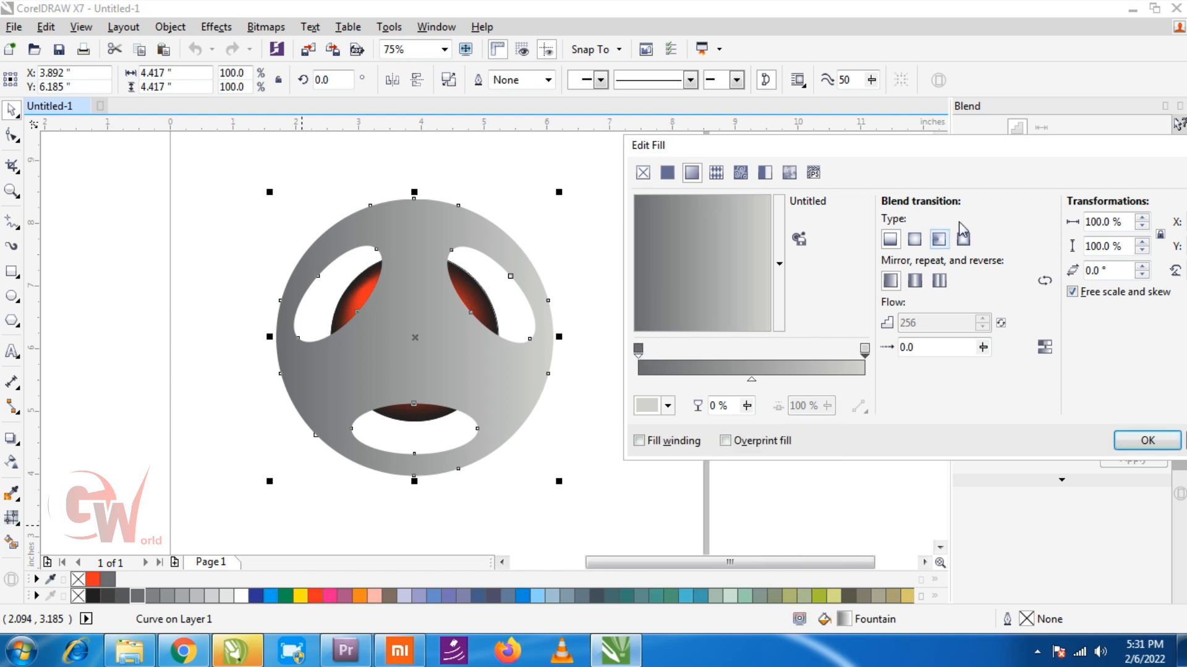
pyautogui.click(914, 239)
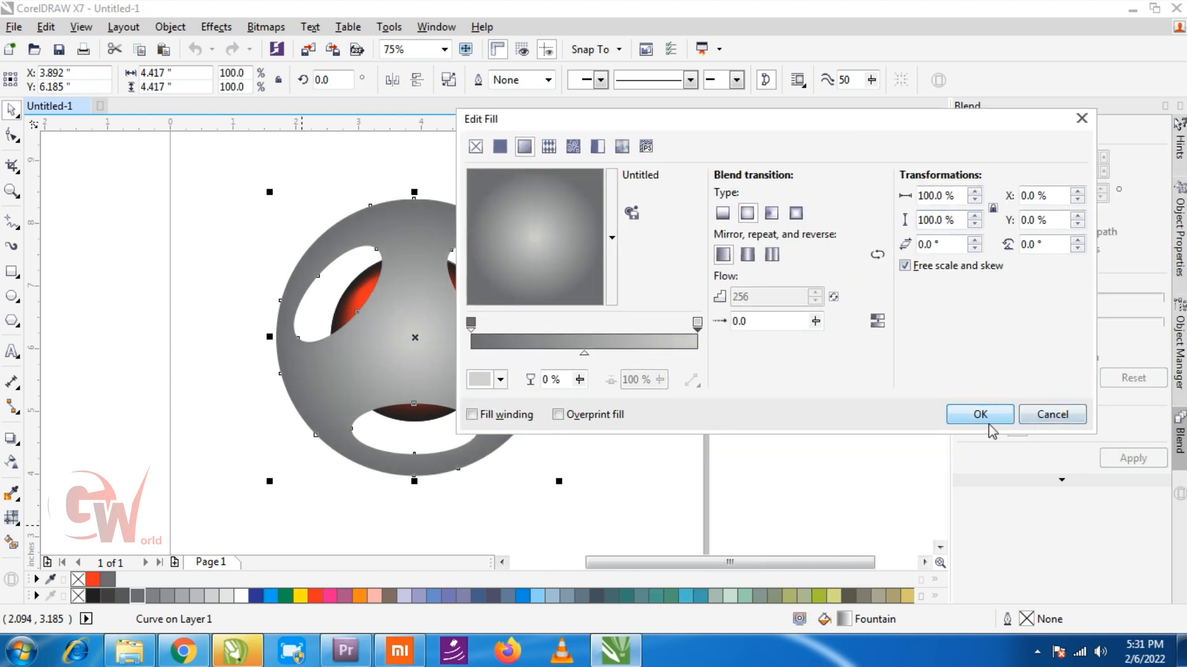
pyautogui.click(984, 415)
pyautogui.click(706, 367)
# Step: Enlarge the red ball further so that it fills more of the shell's three openings
pyautogui.click(486, 305)
pyautogui.moveTo(504, 247); pyautogui.dragTo(511, 241)
pyautogui.moveTo(476, 298); pyautogui.dragTo(475, 304)
pyautogui.click(621, 438)
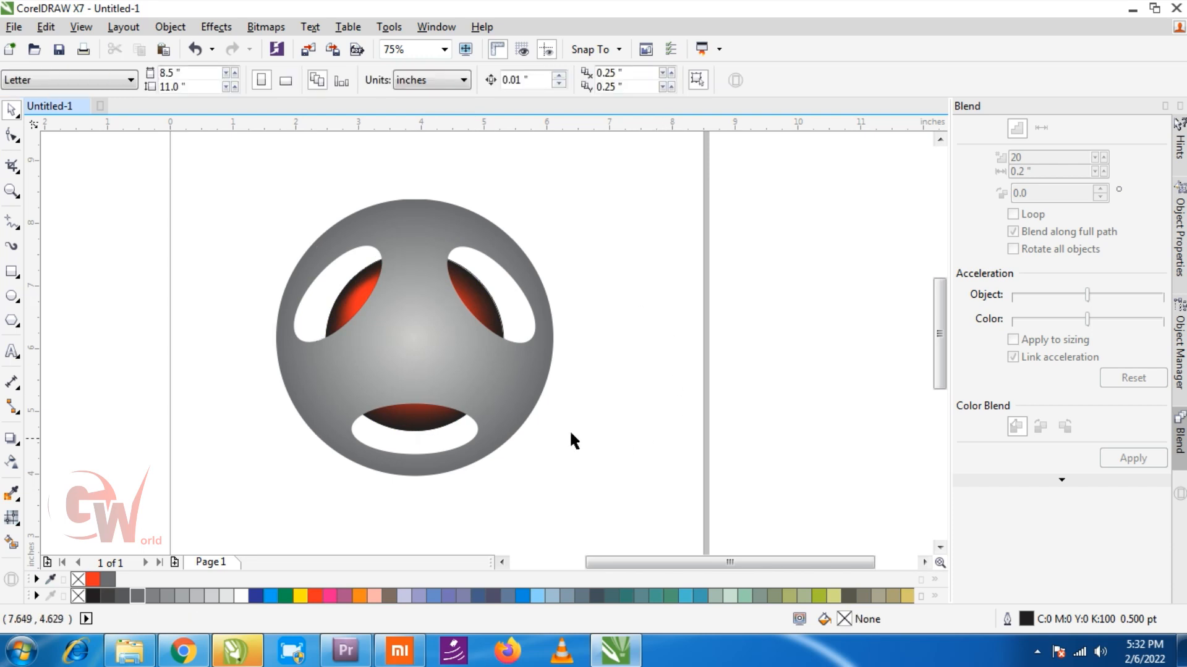
# Step: Break the grey shell apart into its separate outer circle and ellipses
pyautogui.click(498, 381)
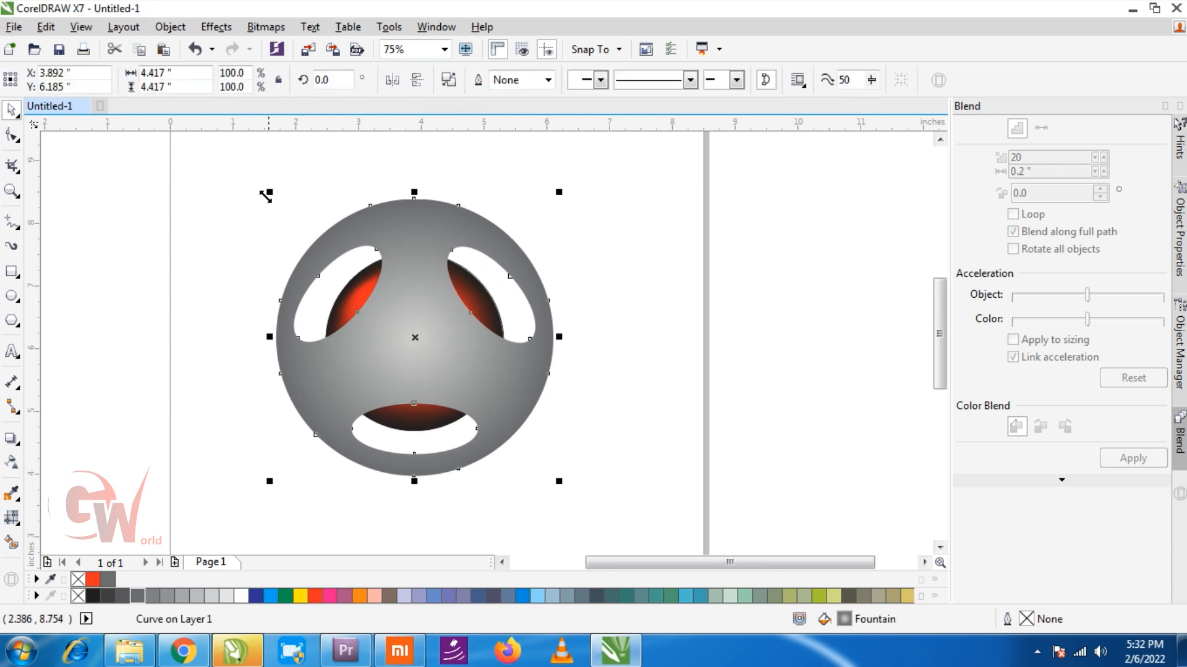
pyautogui.moveTo(528, 283); pyautogui.dragTo(670, 302)
pyautogui.hotkey('ctrl', 'z')
pyautogui.click(450, 81)
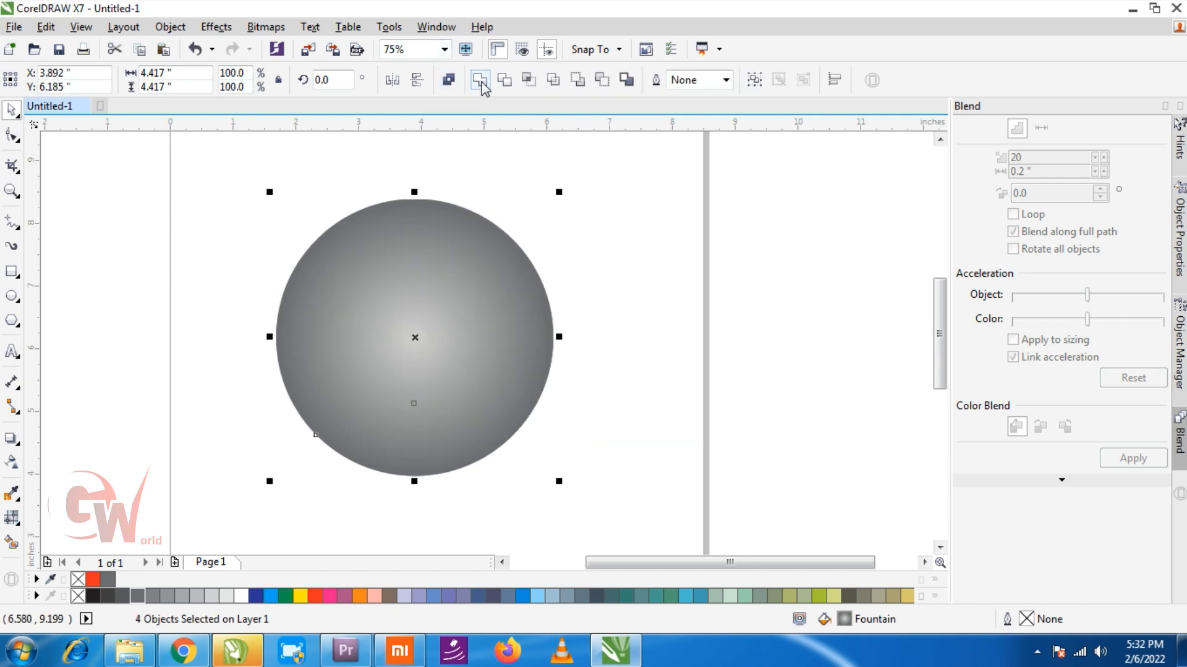
# Step: Weld the separated circle and ellipses into one full circle, send it behind everything and fill it with C0 M0 Y0 K20
pyautogui.click(478, 82)
pyautogui.hotkey('shift', 'pagedown')
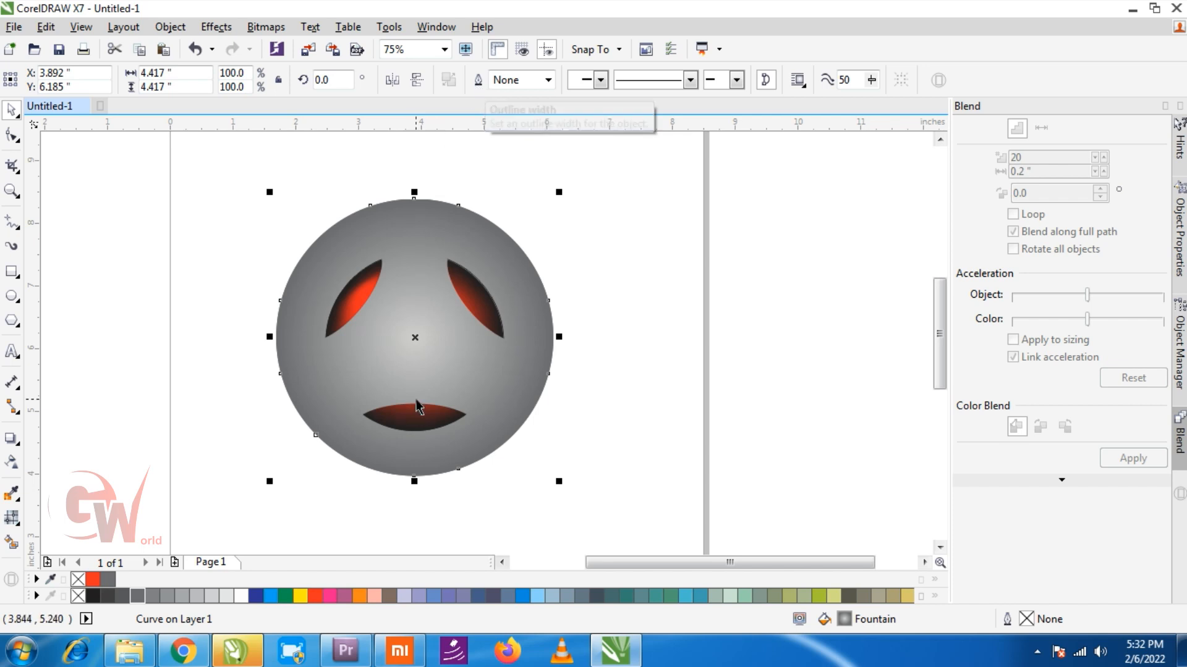
pyautogui.click(211, 595)
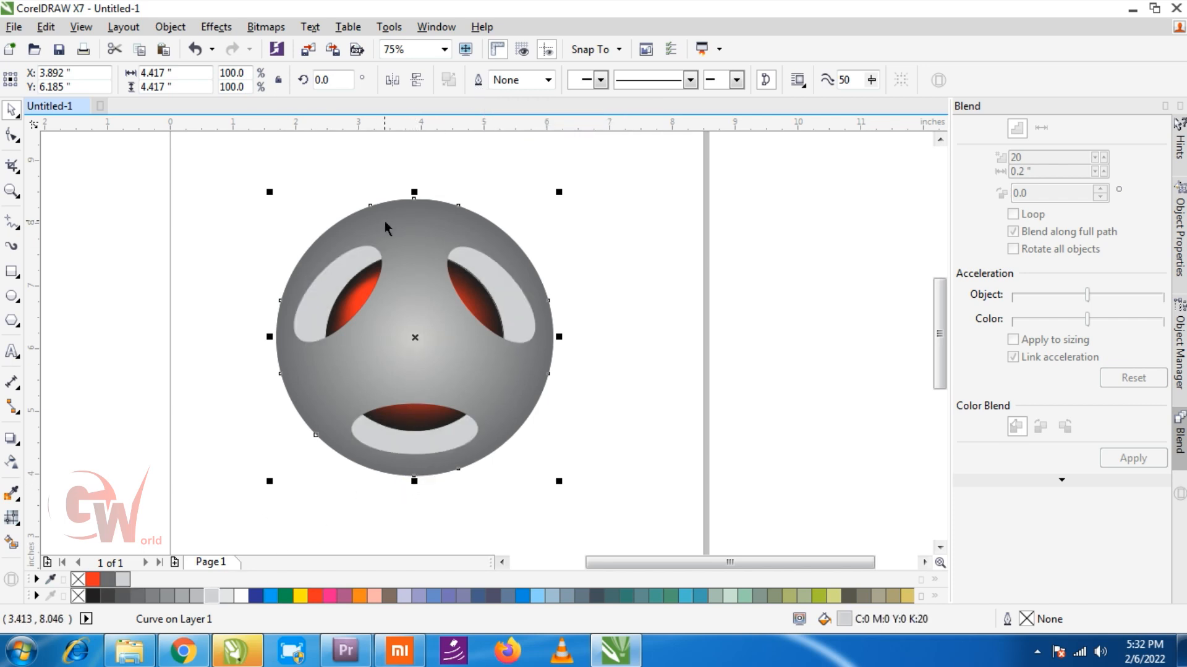
# Step: Delete the lower nodes of the light grey circle at the back, keeping only its upper nodes and both side nodes
pyautogui.press('F10')
pyautogui.moveTo(497, 456); pyautogui.dragTo(590, 498)
pyautogui.press('Delete')
pyautogui.moveTo(256, 286); pyautogui.dragTo(347, 371)
pyautogui.hotkey('ctrl', 'a')
pyautogui.click(274, 80)
pyautogui.moveTo(244, 270); pyautogui.dragTo(338, 358)
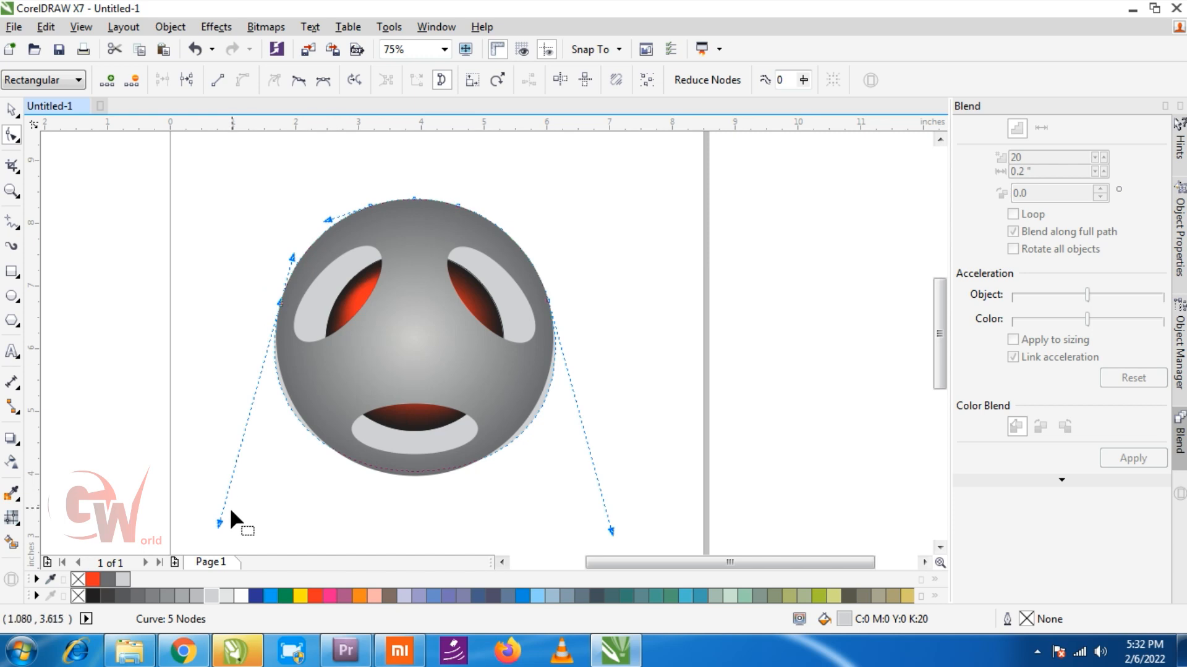
# Step: Bend the light grey shape's lower edge upward so that it fills only the upper part of the two upper openings
pyautogui.moveTo(220, 523); pyautogui.dragTo(378, 231)
pyautogui.moveTo(609, 530); pyautogui.dragTo(507, 288)
pyautogui.press('space')
pyautogui.click(646, 235)
# Step: Make a vertically mirrored copy of the light grey shape and align it with the bottom edge of the shell
pyautogui.click(482, 260)
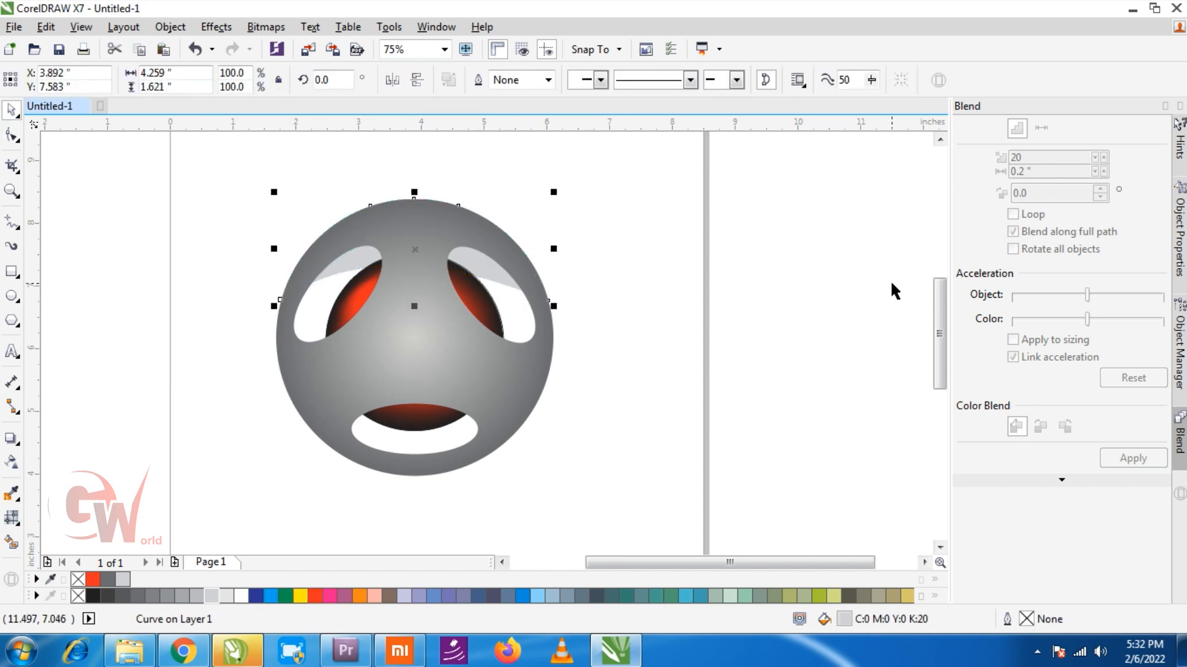
pyautogui.click(418, 79)
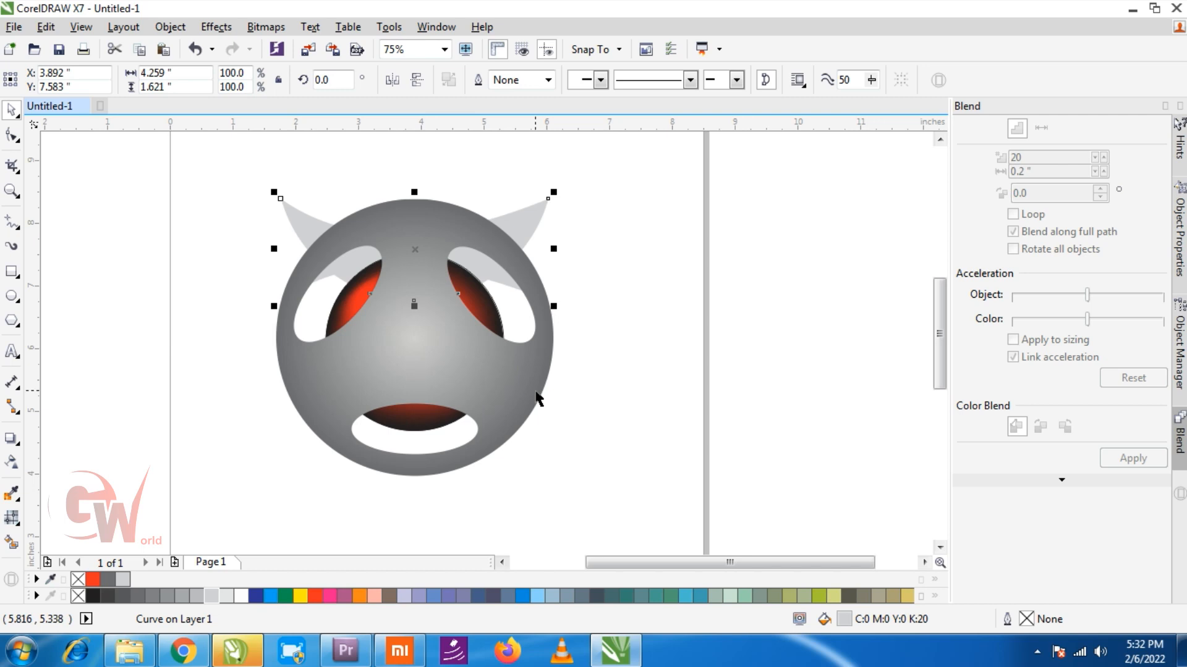
pyautogui.keyDown('shift'); pyautogui.click(535, 392); pyautogui.keyUp('shift')
pyautogui.press('b')
pyautogui.click(646, 355)
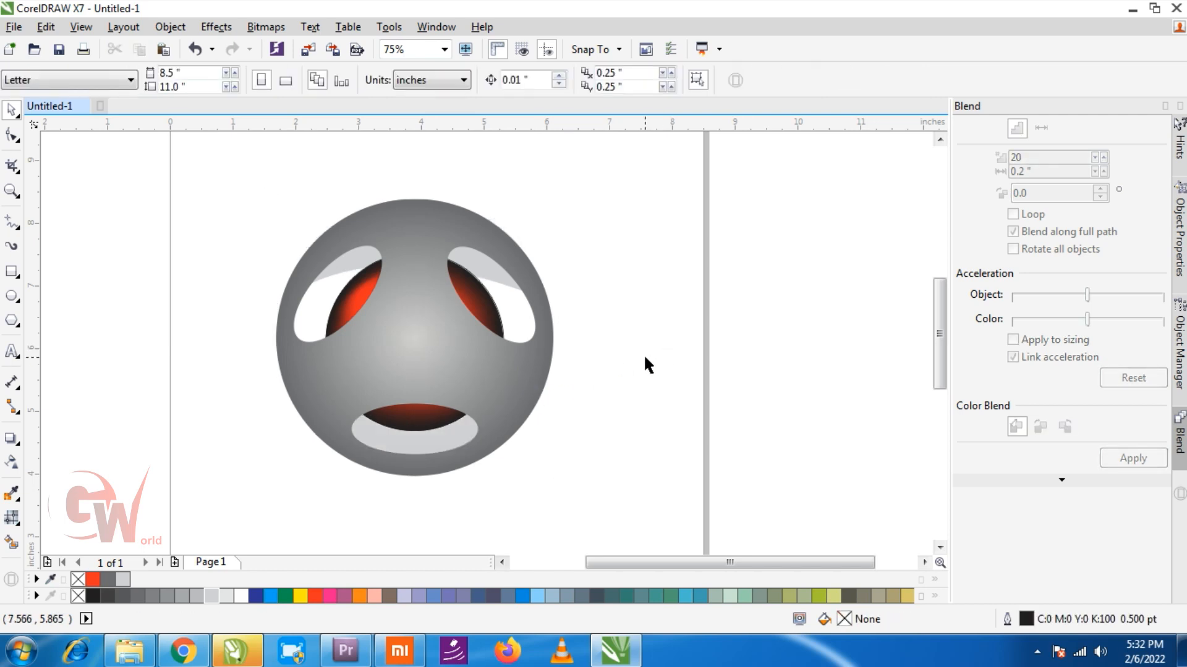
# Step: Bend the inner edge of the lower light grey shape downward and mirror the shape horizontally
pyautogui.click(456, 431)
pyautogui.press('space')
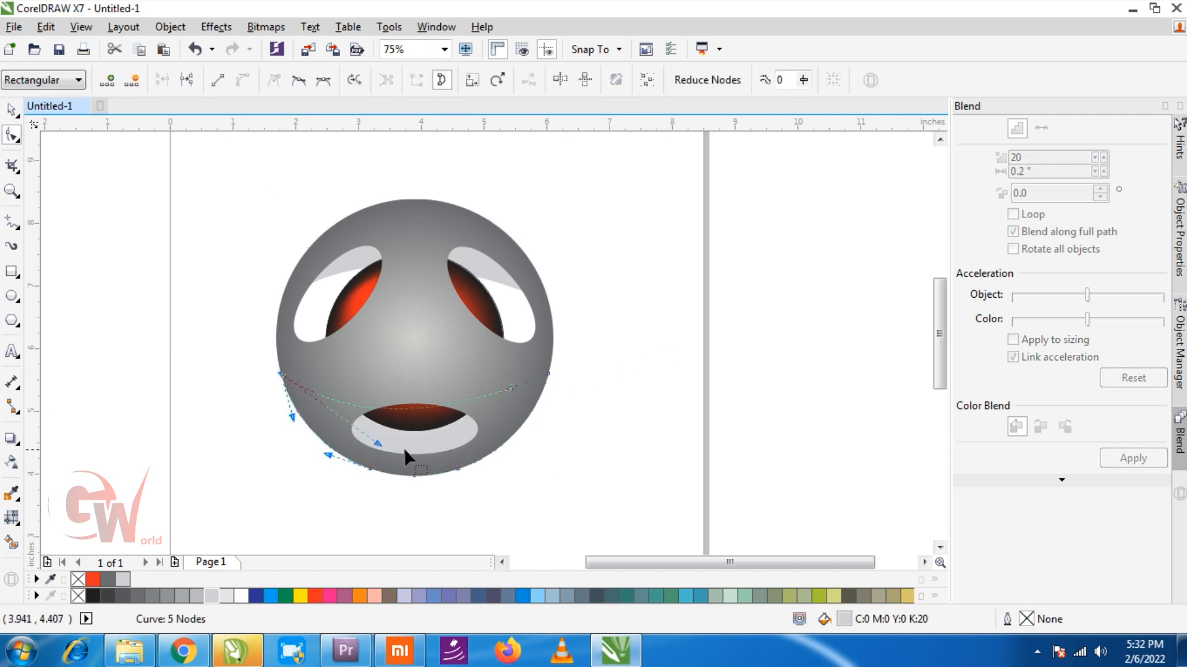
pyautogui.moveTo(377, 444); pyautogui.dragTo(366, 516)
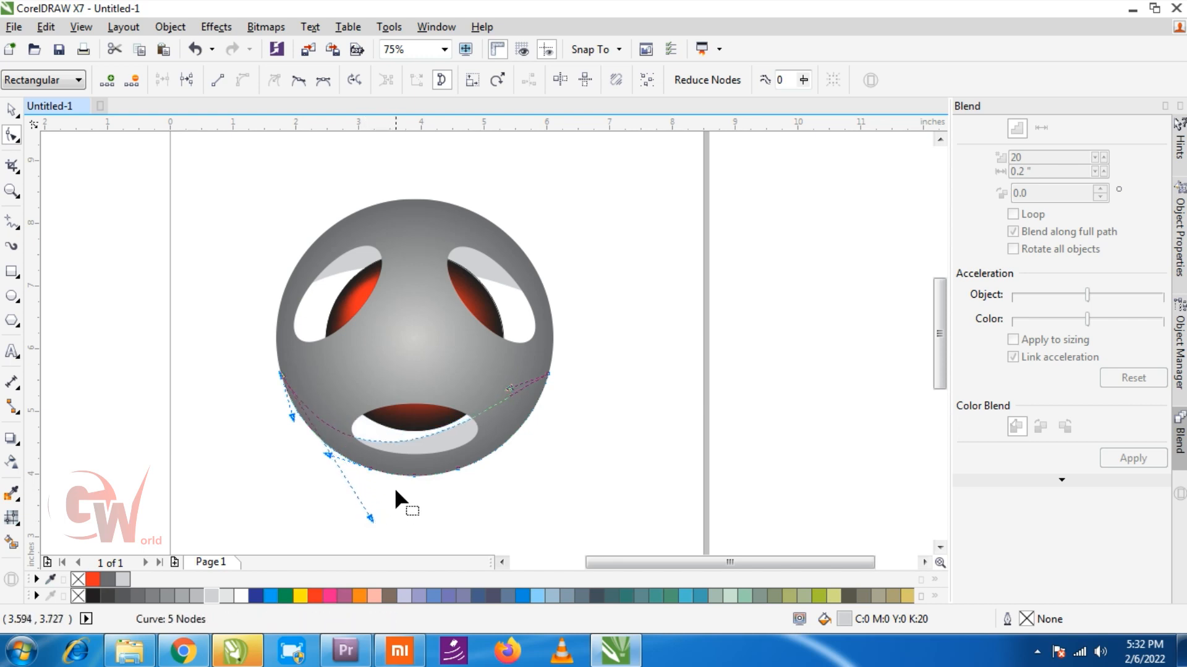
pyautogui.press('space')
pyautogui.click(458, 443)
pyautogui.click(394, 81)
pyautogui.click(652, 300)
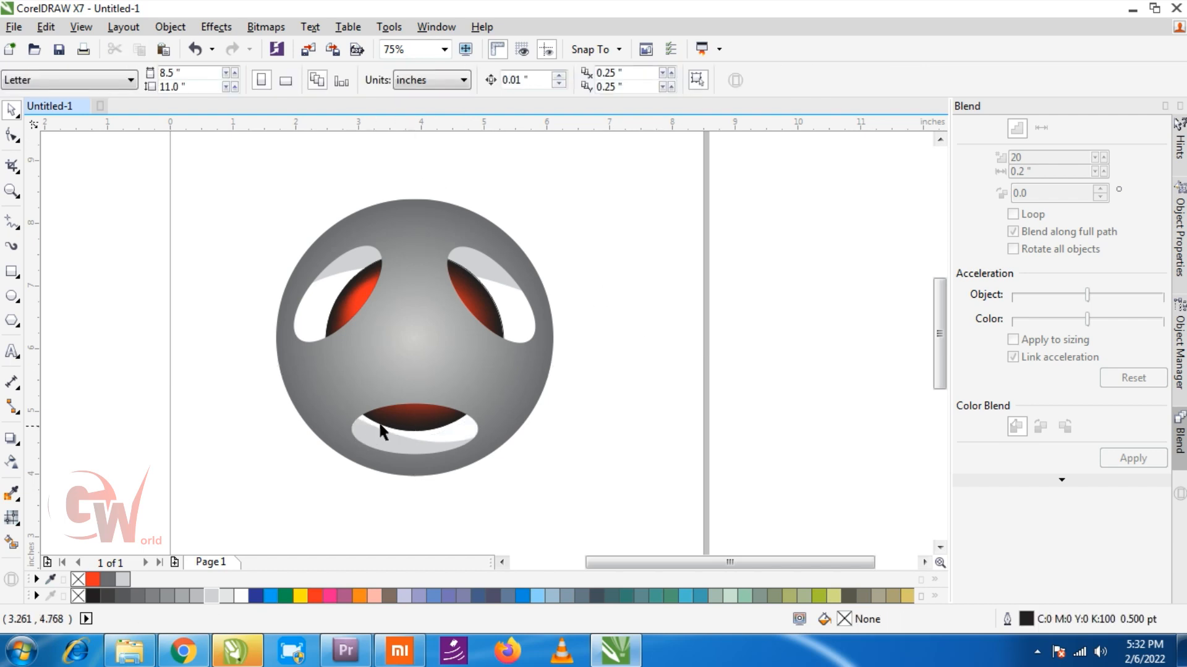
# Step: Refine the curve of the upper light grey shape's inner edge by moving its two control handles
pyautogui.press('space')
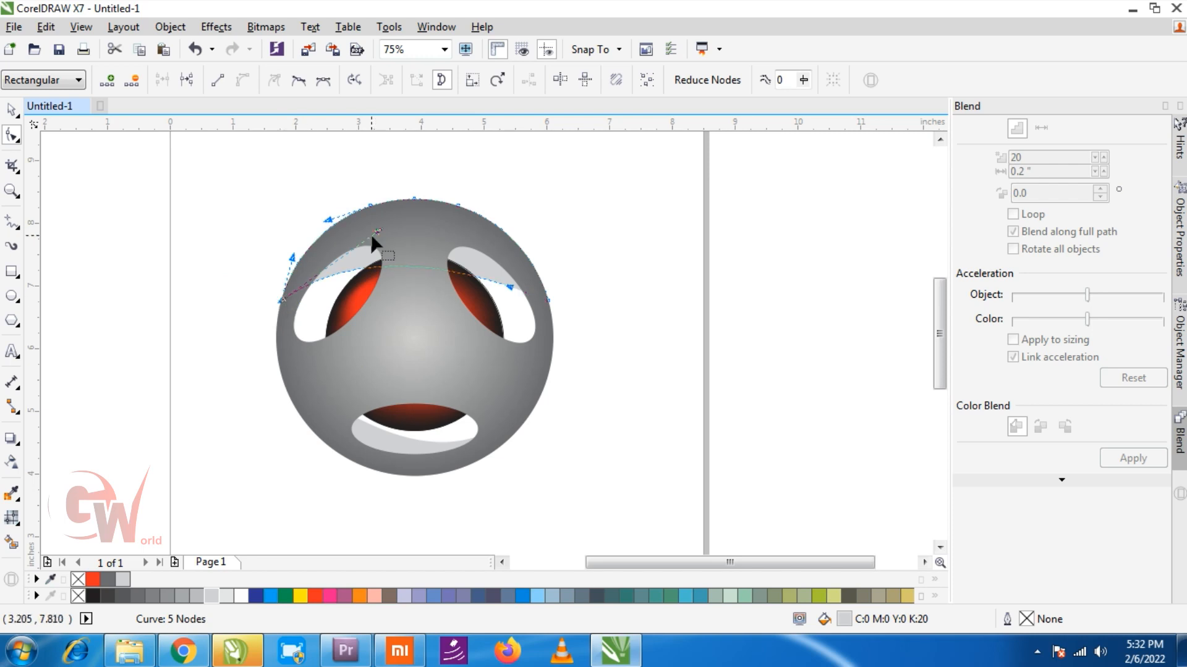
pyautogui.moveTo(378, 231); pyautogui.dragTo(354, 243)
pyautogui.moveTo(509, 287); pyautogui.dragTo(501, 267)
pyautogui.press('space')
pyautogui.click(647, 246)
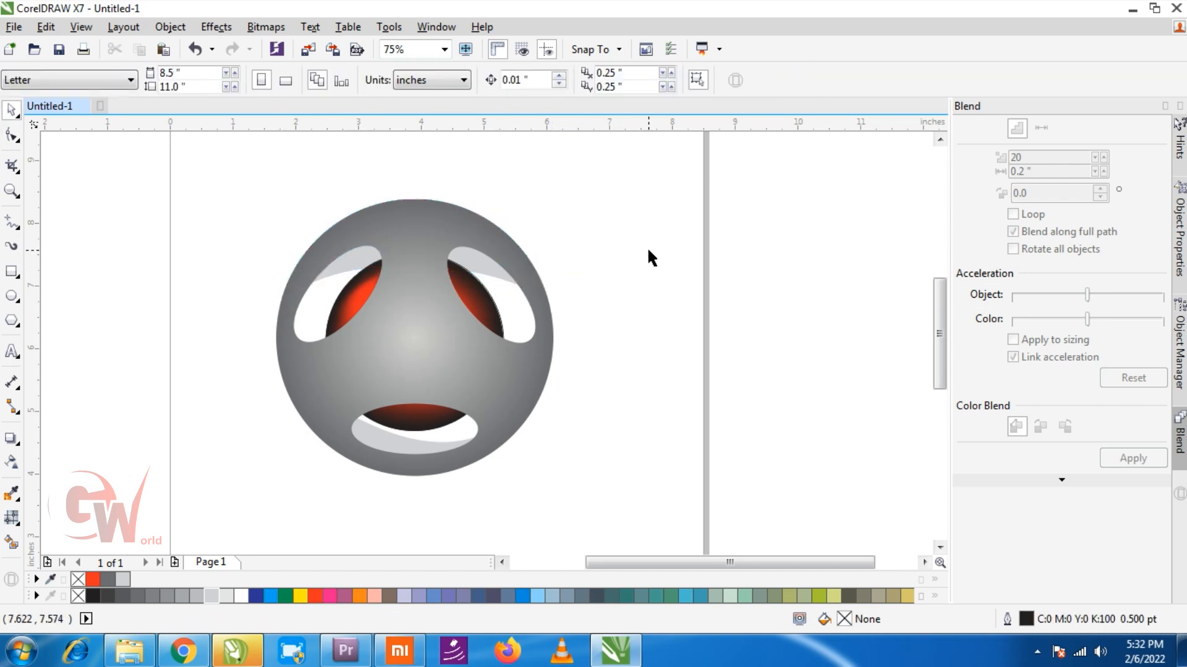
pyautogui.click(511, 386)
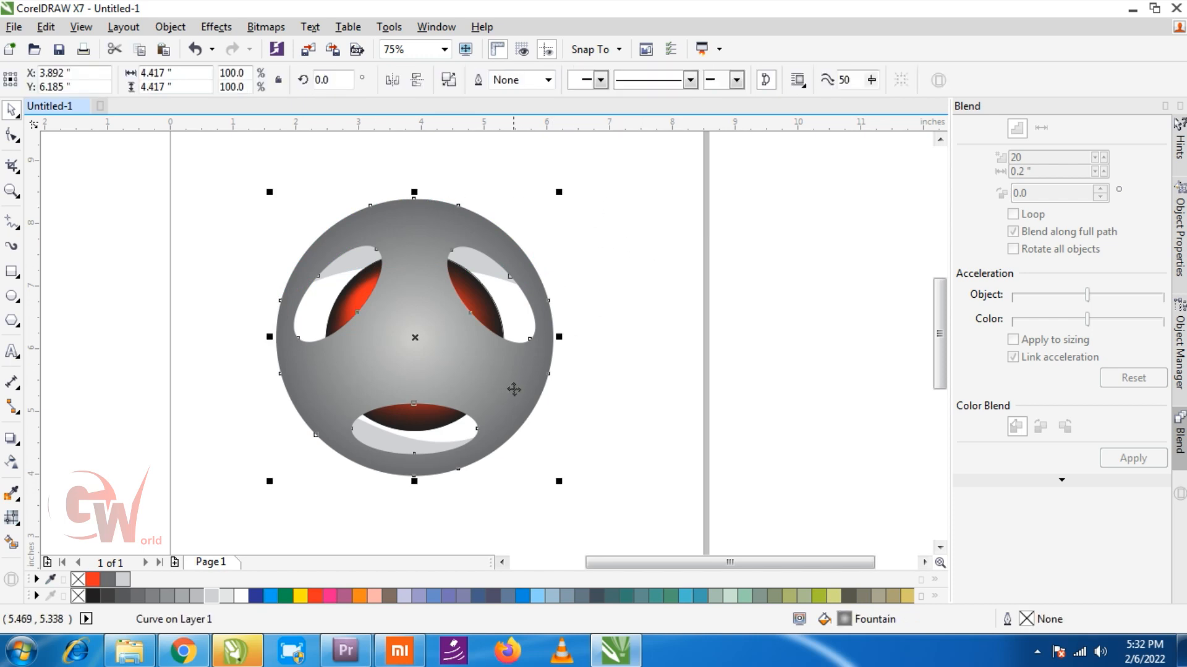
pyautogui.moveTo(516, 365); pyautogui.dragTo(596, 394)
pyautogui.hotkey('ctrl', 'z')
pyautogui.click(450, 81)
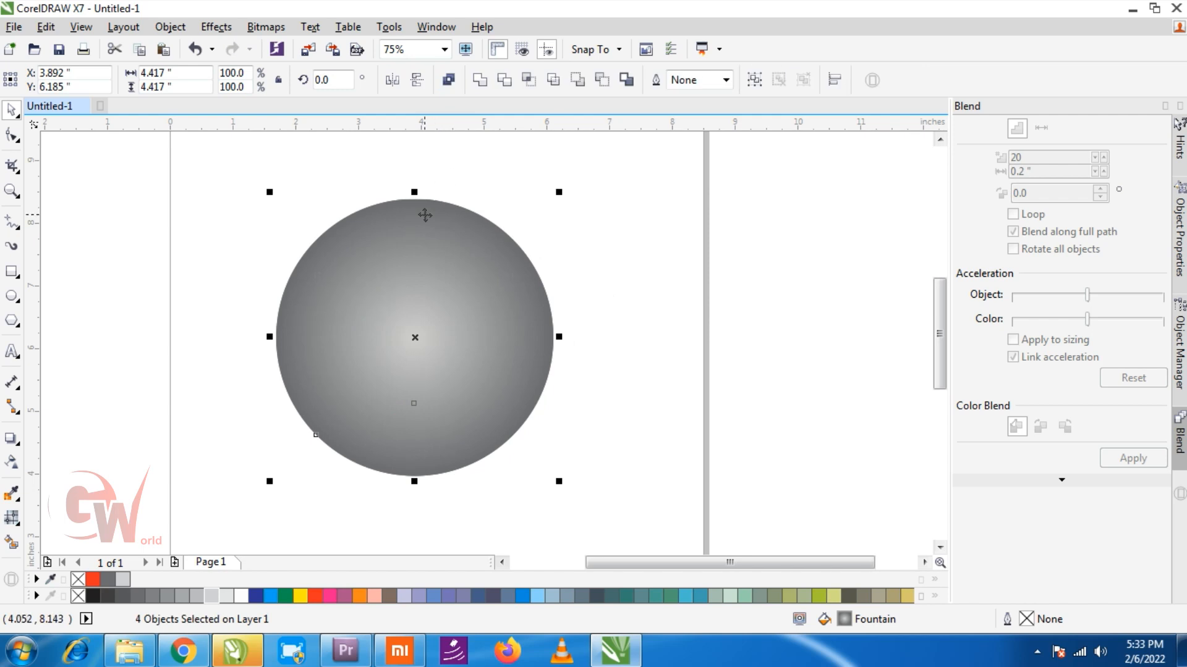
pyautogui.keyDown('shift'); pyautogui.click(425, 215); pyautogui.keyUp('shift')
pyautogui.press('Delete')
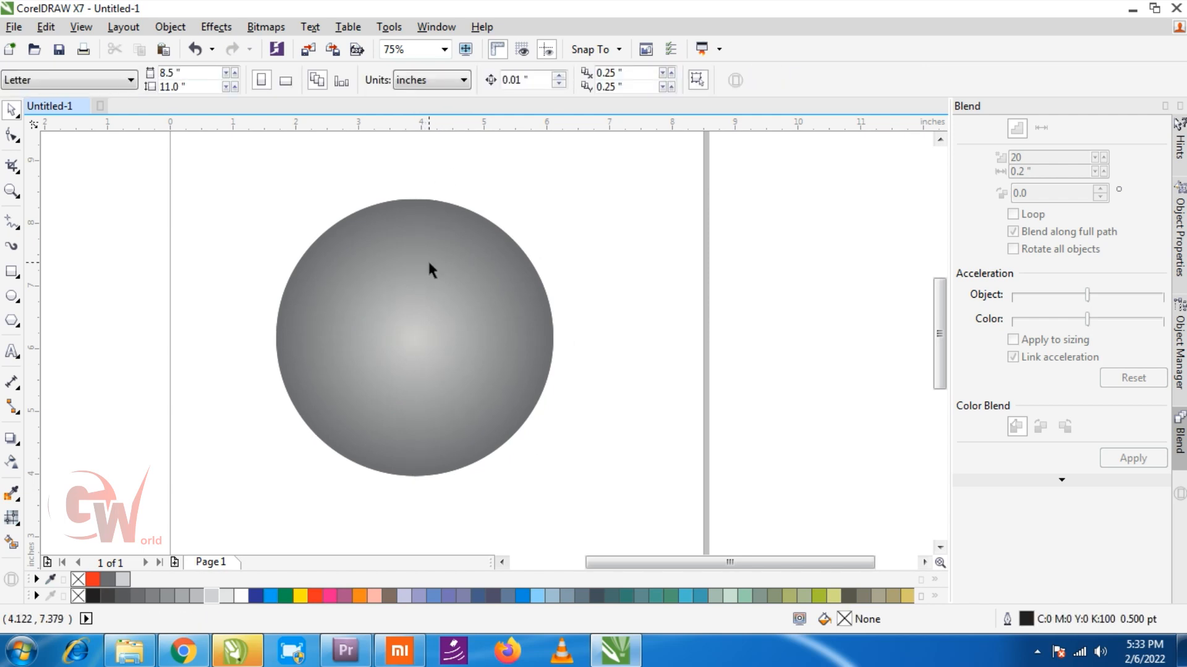
pyautogui.click(428, 258)
pyautogui.moveTo(423, 219); pyautogui.dragTo(636, 219)
pyautogui.hotkey('ctrl', 'z')
pyautogui.moveTo(233, 227); pyautogui.dragTo(643, 408)
pyautogui.click(78, 595)
pyautogui.rightClick(96, 597)
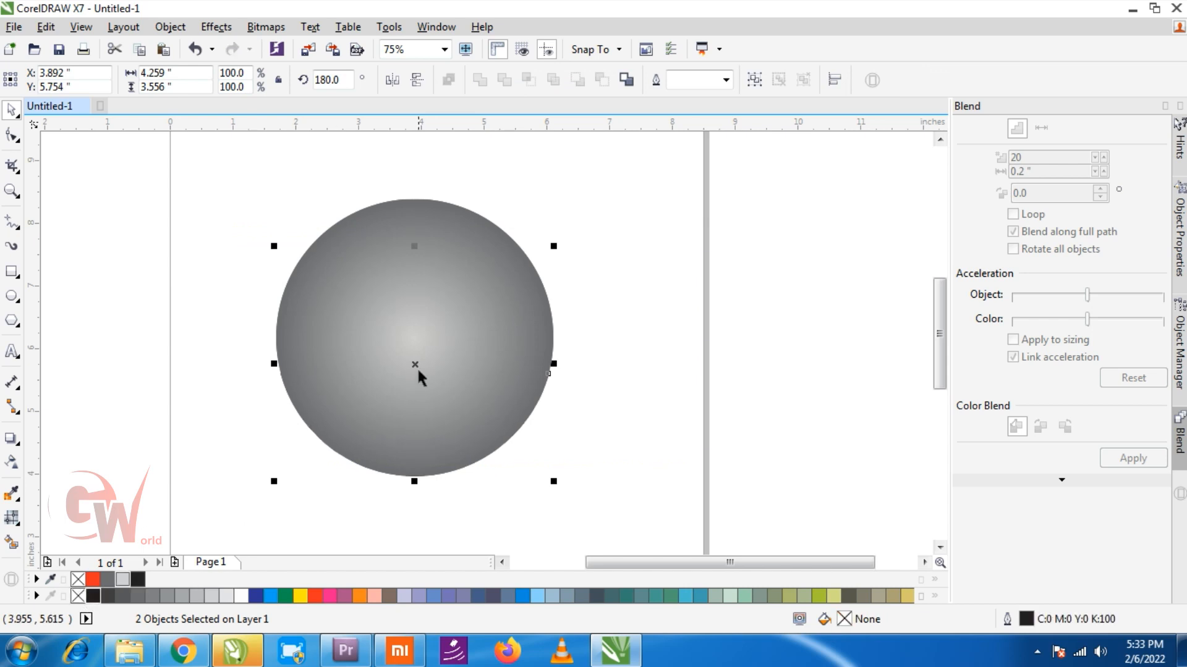
pyautogui.moveTo(415, 366); pyautogui.dragTo(722, 358)
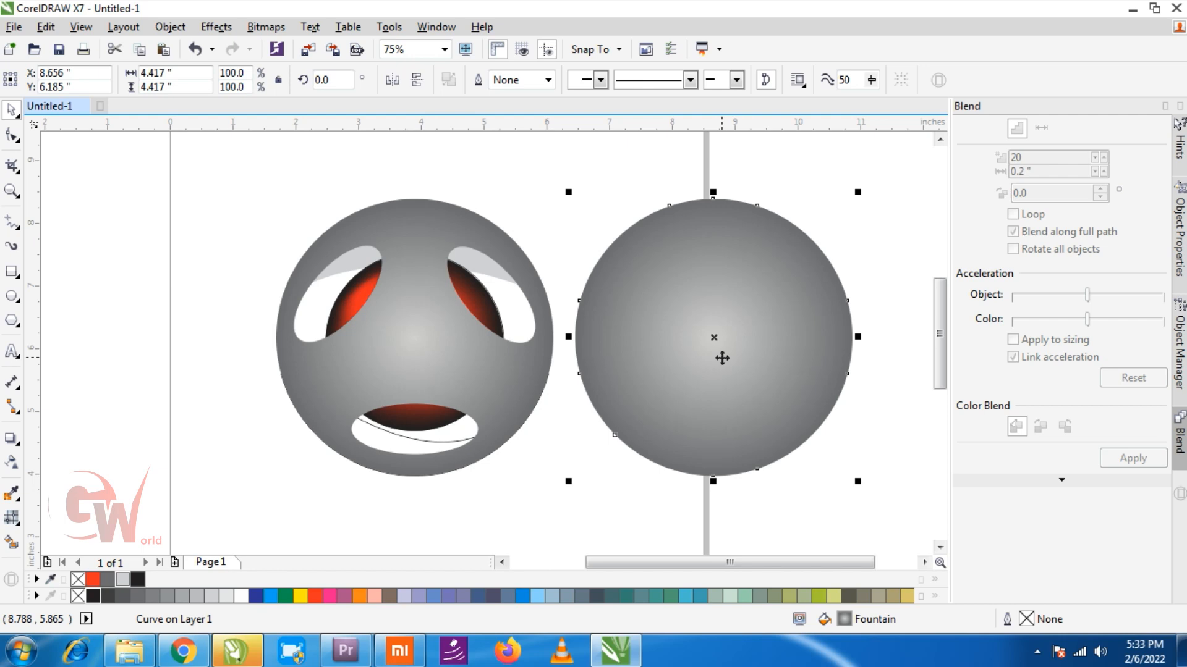
pyautogui.hotkey('ctrl', 'z')
pyautogui.hotkey('ctrl', 'z')
pyautogui.hotkey('ctrl', 'z')
pyautogui.hotkey('ctrl', 'z')
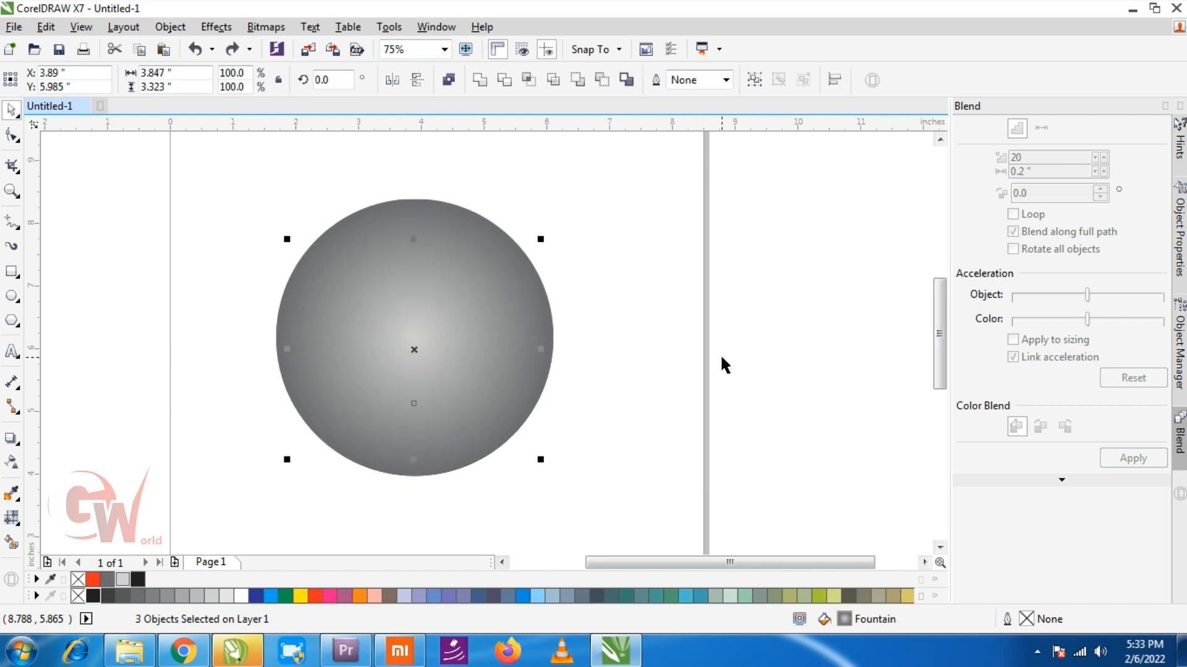
pyautogui.hotkey('ctrl', 'z')
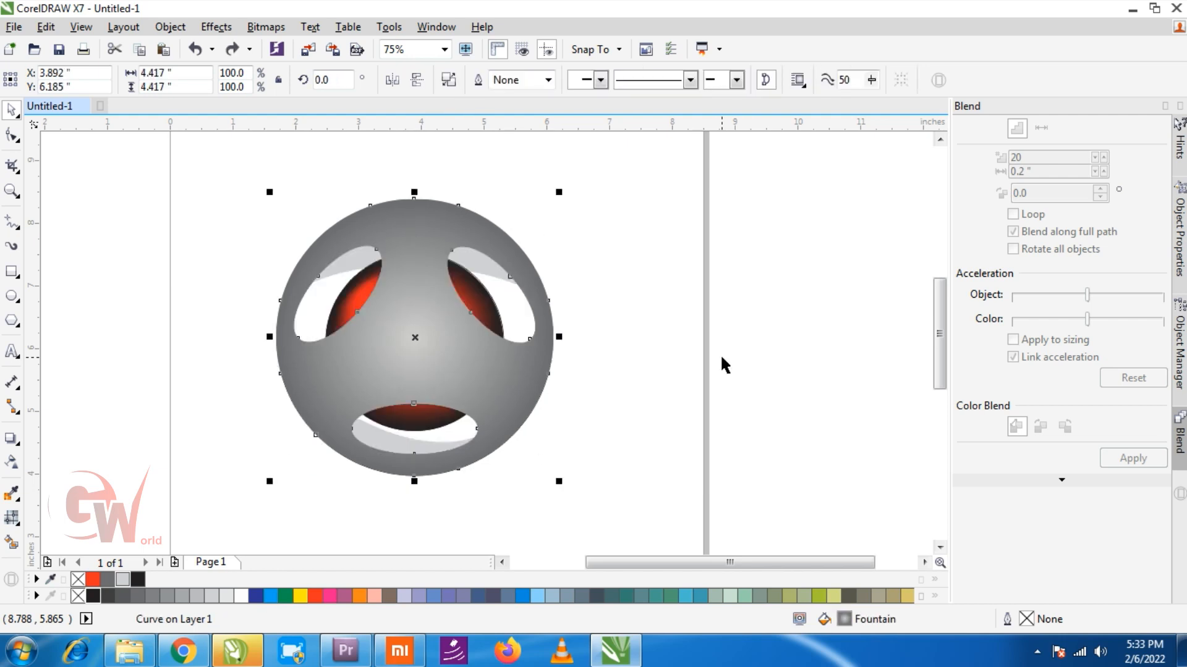
pyautogui.moveTo(508, 410); pyautogui.dragTo(641, 424)
pyautogui.hotkey('ctrl', 'z')
# Step: Break the shell apart and weld its three opening ellipses into one object
pyautogui.click(449, 79)
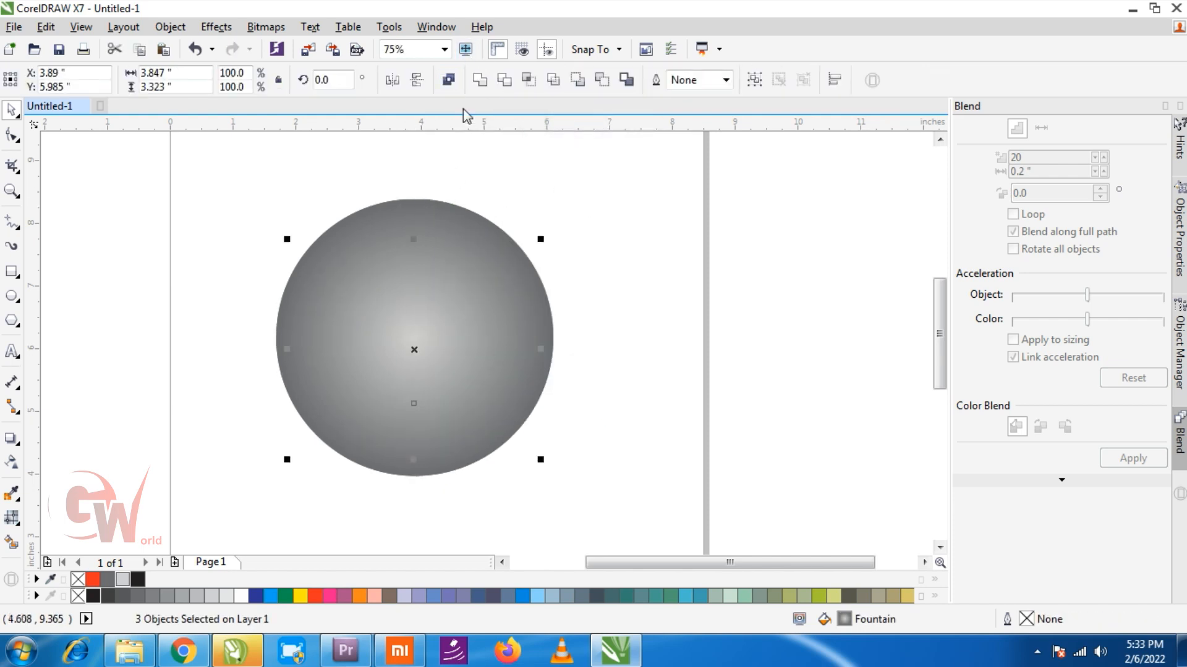
pyautogui.click(480, 80)
pyautogui.hotkey('ctrl', 'pagedown')
pyautogui.press('Escape')
pyautogui.click(490, 296)
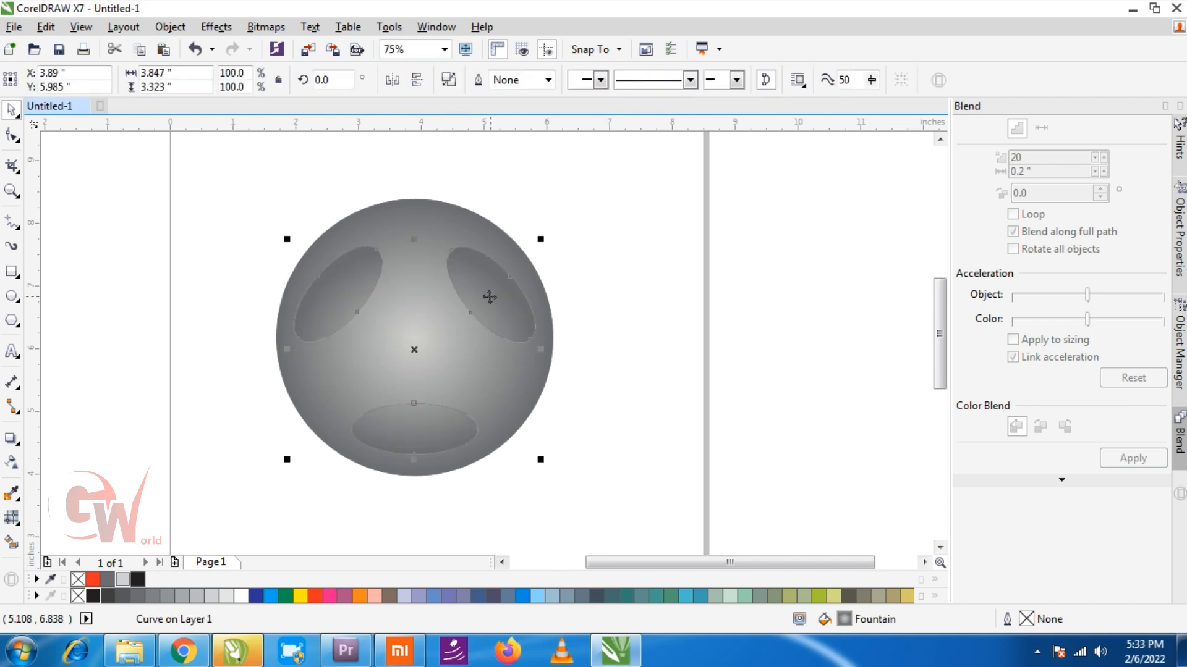
# Step: Give the three opening ellipses a black hairline outline with no fill, as separate objects
pyautogui.rightClick(91, 597)
pyautogui.click(686, 289)
pyautogui.click(505, 289)
pyautogui.click(732, 292)
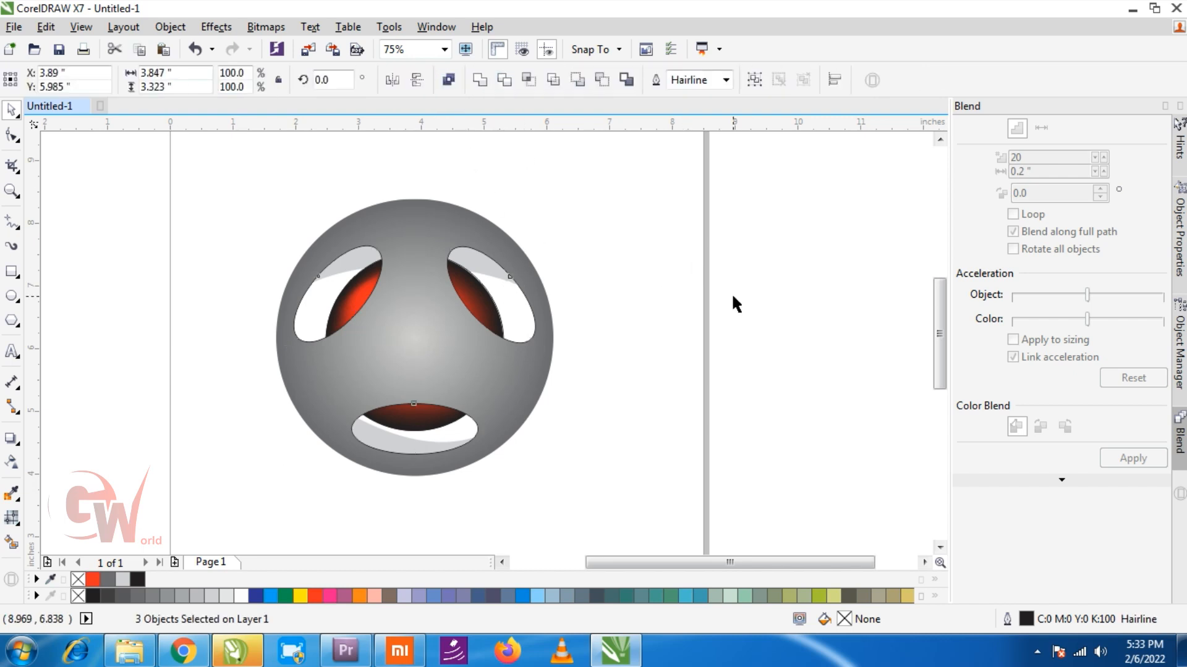
# Step: Place a copy of the bottom opening's ellipse outline slightly up and to the left of the original
pyautogui.scroll(2, 498, 288)
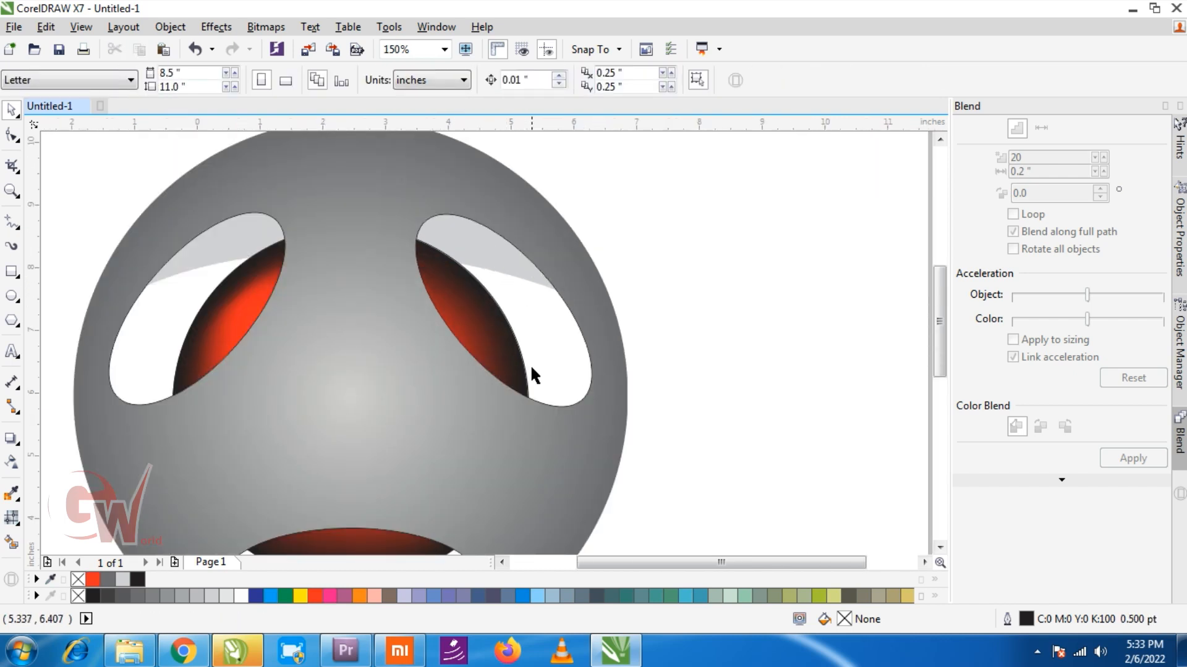
pyautogui.scroll(-2, 518, 377)
pyautogui.scroll(4, 476, 470)
pyautogui.moveTo(511, 482); pyautogui.dragTo(502, 466)
pyautogui.scroll(-2, 540, 474)
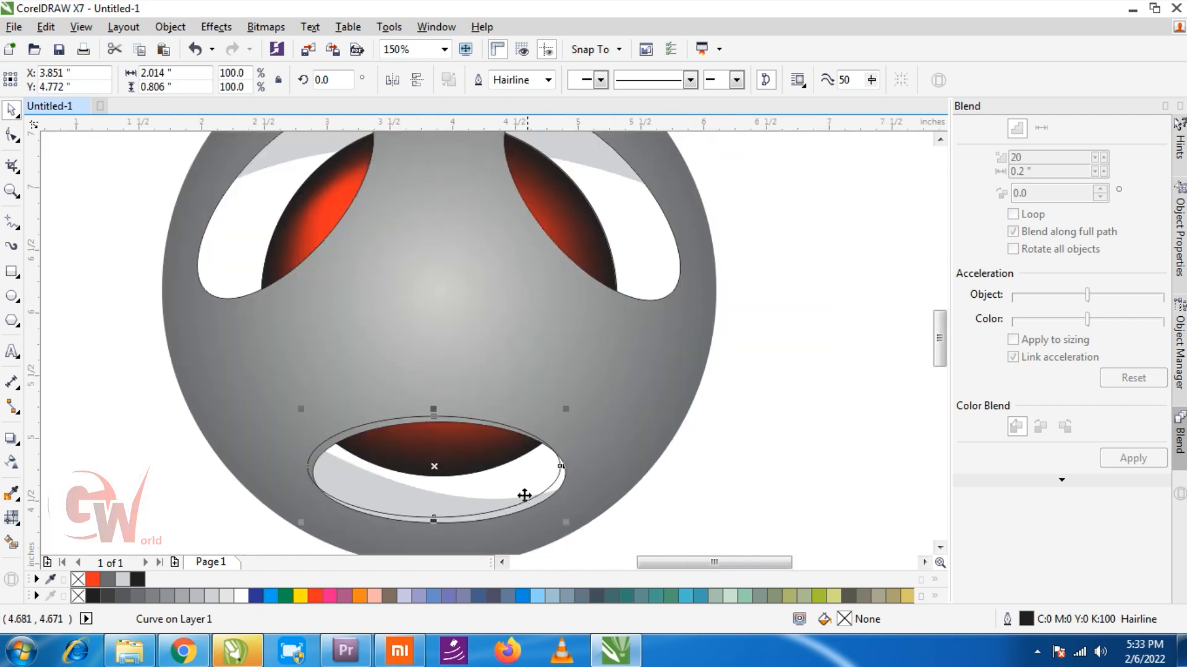
# Step: Trim the bottom opening's ellipse with its offset copy and keep only the thin crescent along the lower rim
pyautogui.scroll(4, 535, 480)
pyautogui.keyDown('shift'); pyautogui.click(573, 485); pyautogui.keyUp('shift')
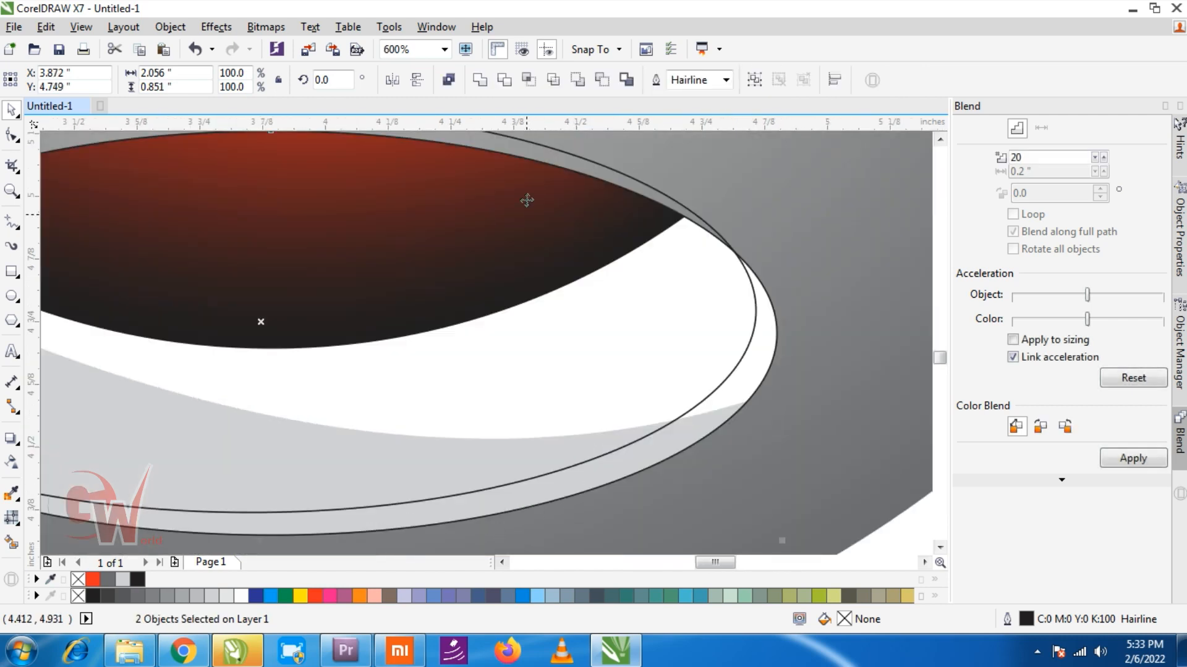
pyautogui.click(508, 81)
pyautogui.click(820, 252)
pyautogui.click(627, 317)
pyautogui.click(696, 437)
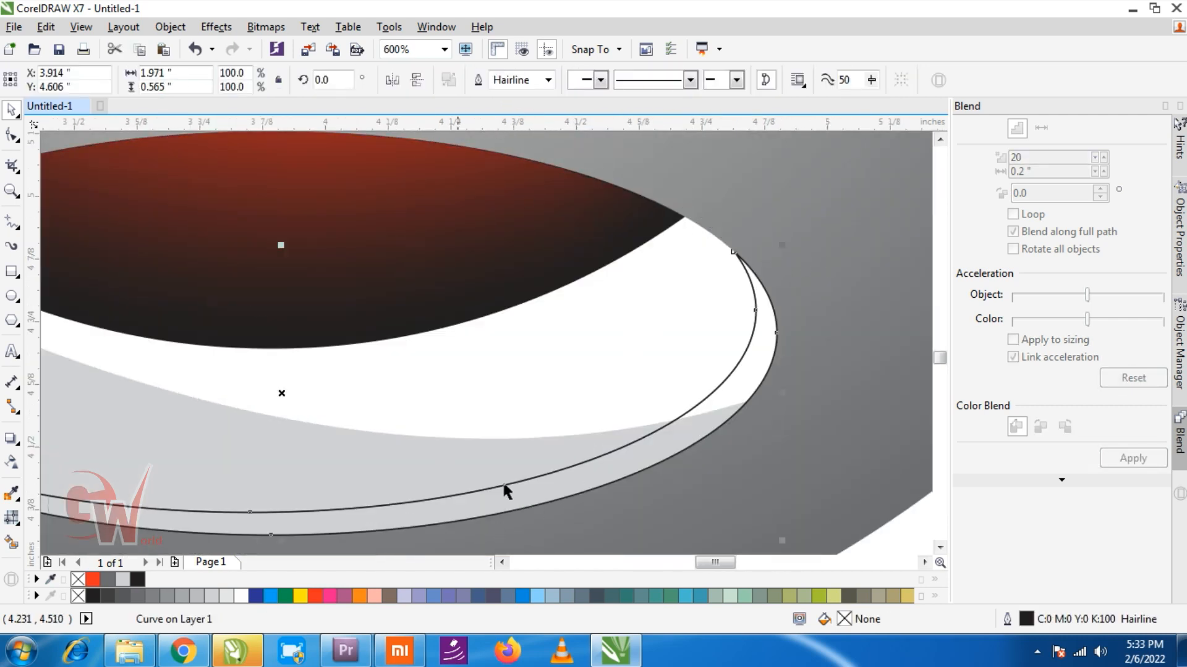
# Step: Copy the shell's fountain fill onto the crescent and remove the crescent's outline
pyautogui.moveTo(776, 499); pyautogui.dragTo(700, 425)
pyautogui.click(700, 425)
pyautogui.scroll(-2, 680, 447)
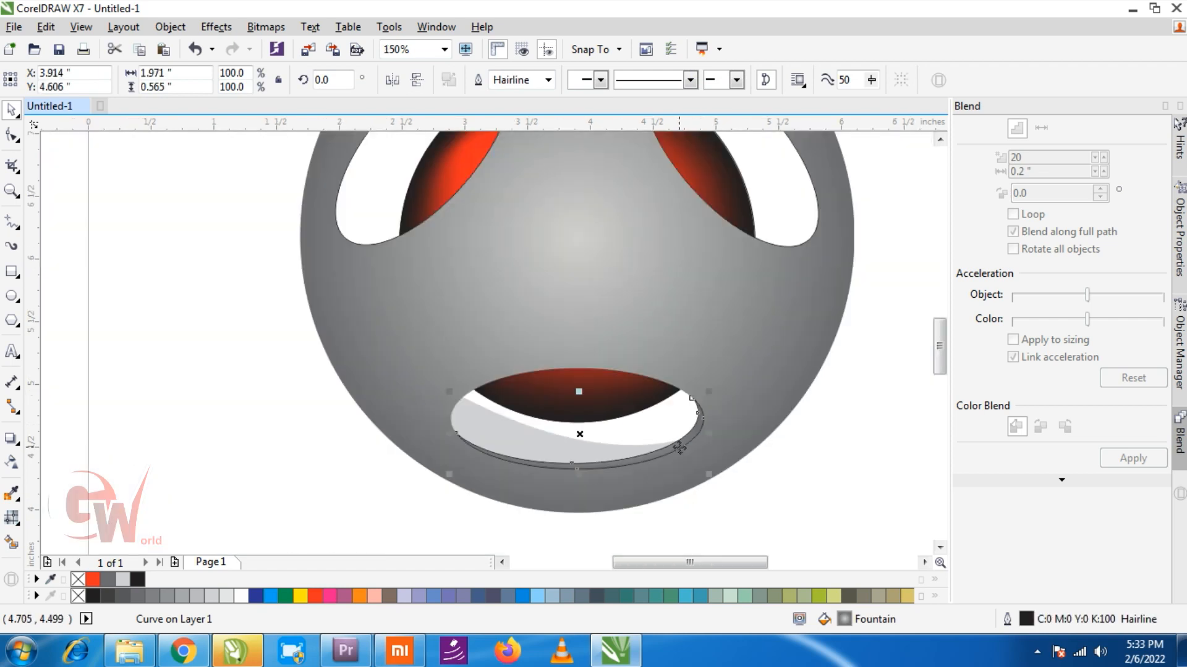
pyautogui.scroll(2, 618, 435)
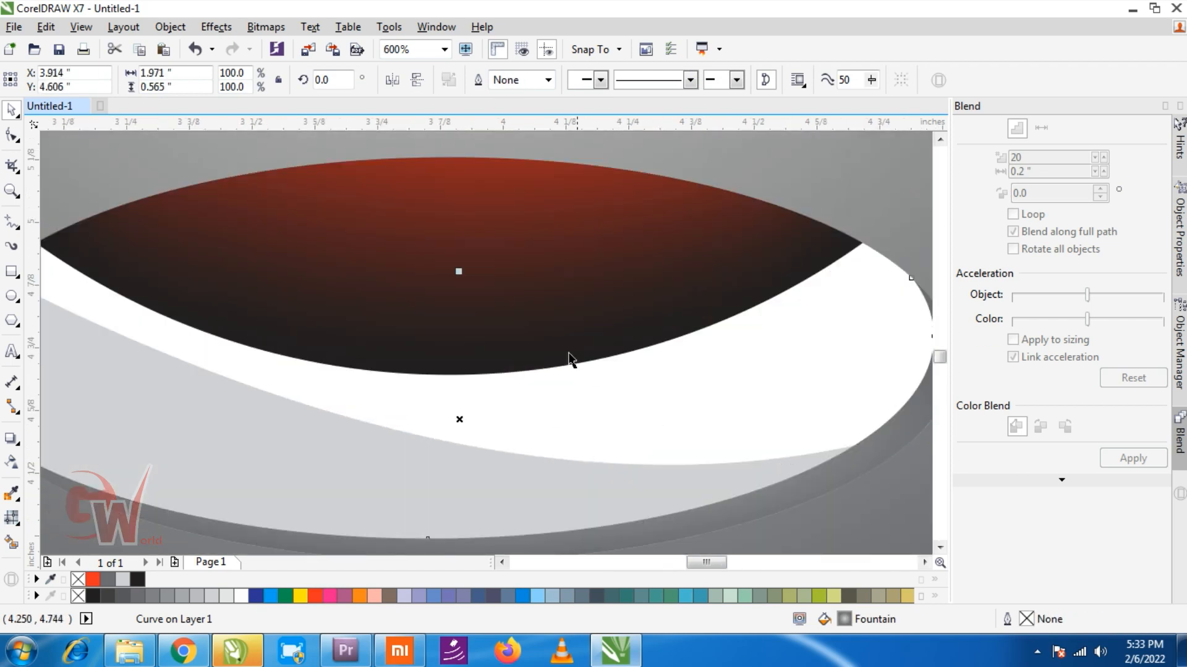
pyautogui.scroll(-1, 610, 352)
# Step: Recolour the crescent's elliptical fountain fill with 20% black at the centre and black at the outer end
pyautogui.press('g')
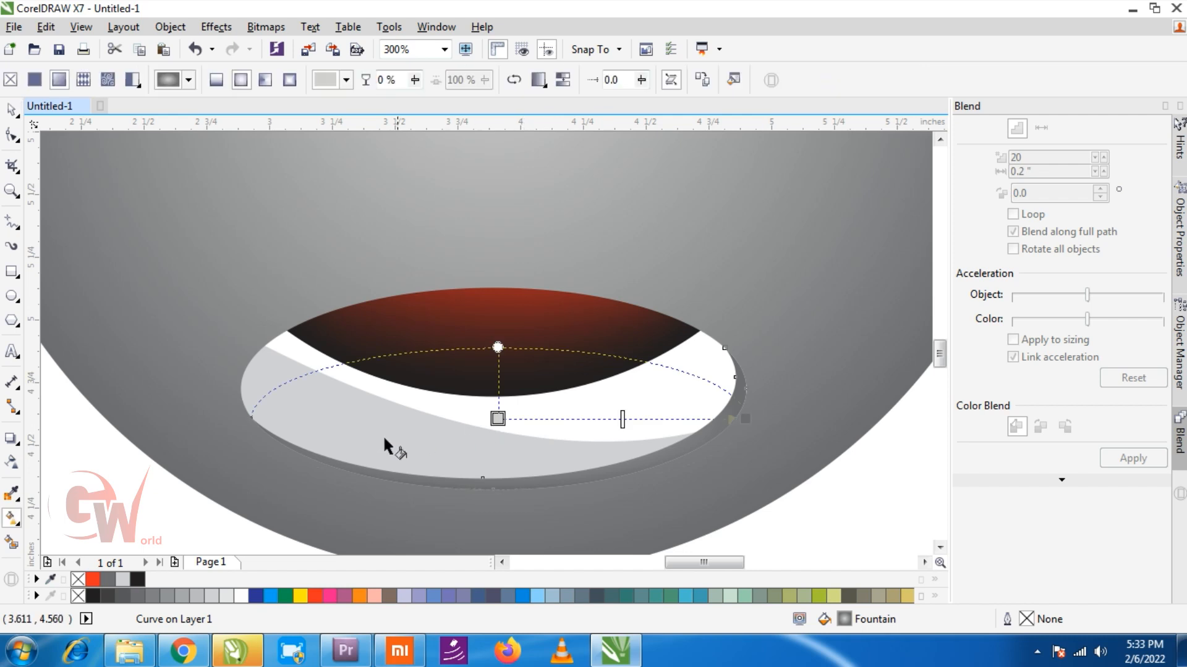
pyautogui.click(497, 418)
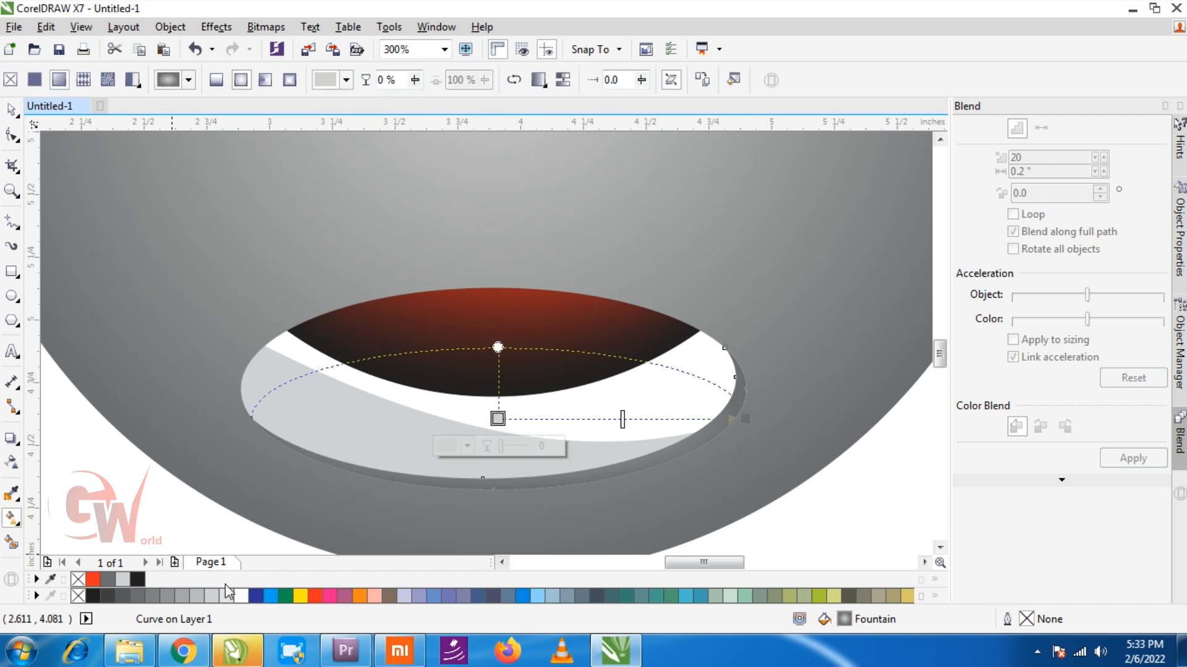
pyautogui.click(182, 596)
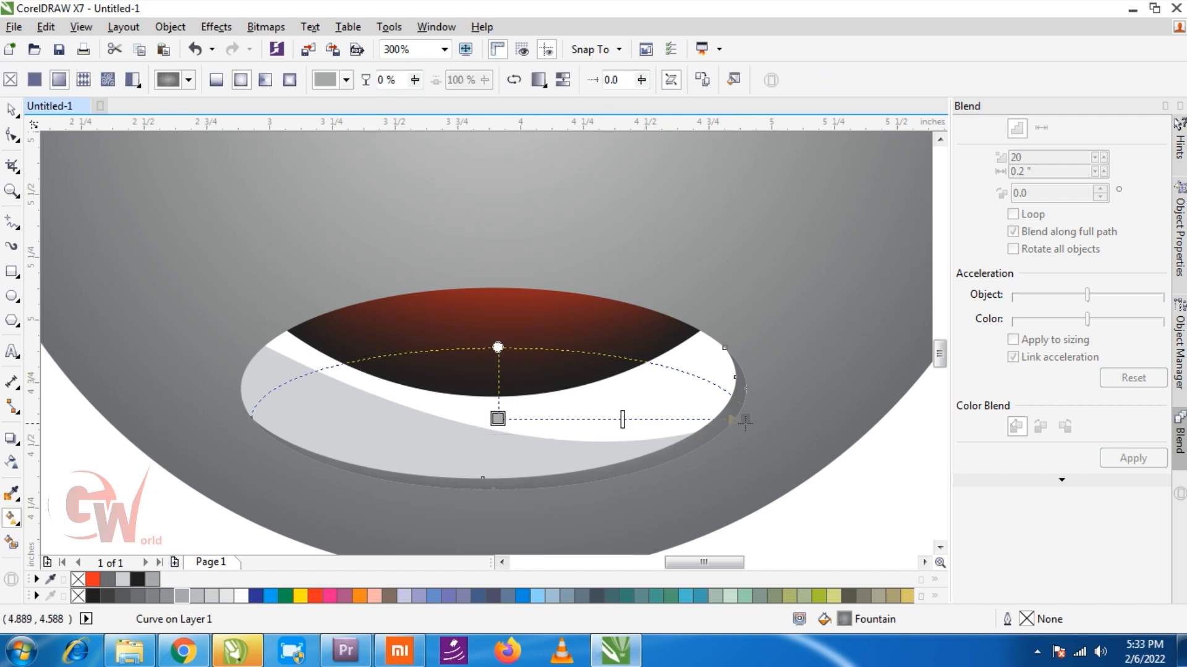
pyautogui.click(743, 420)
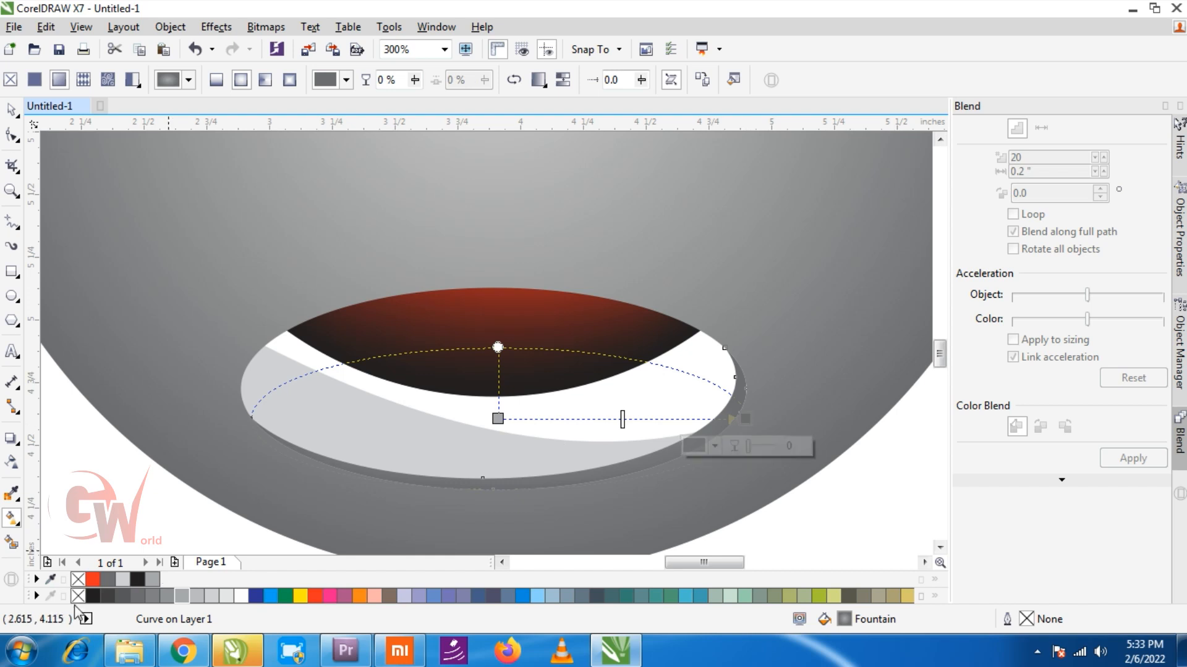
pyautogui.click(94, 596)
pyautogui.click(499, 419)
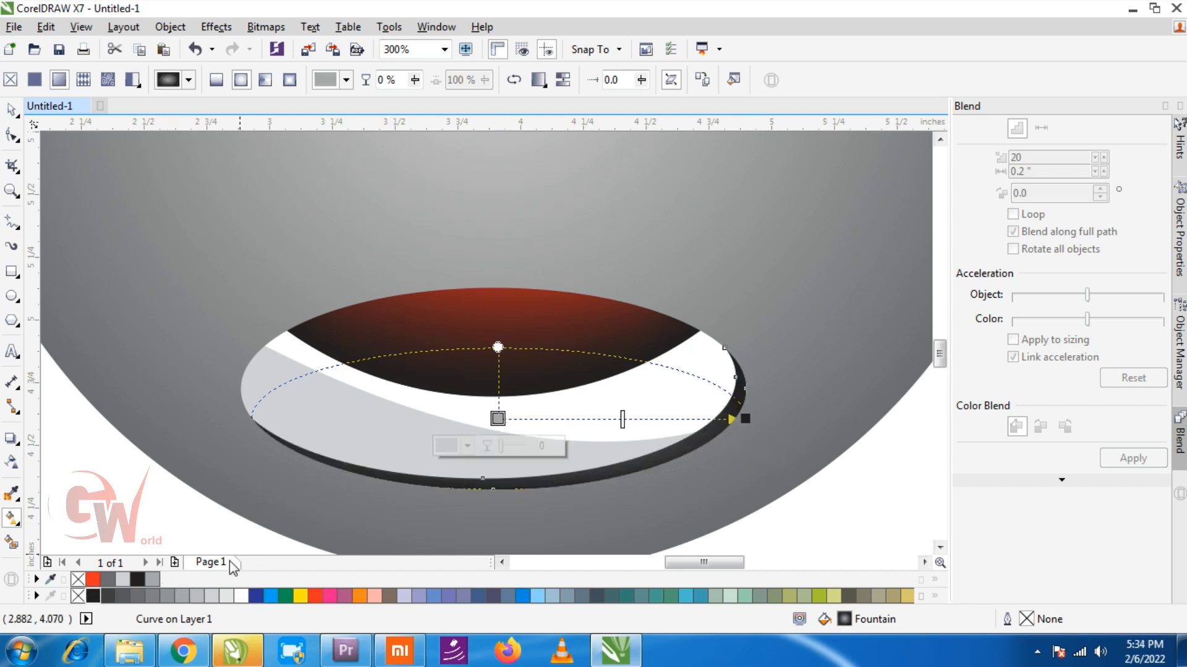
pyautogui.click(217, 596)
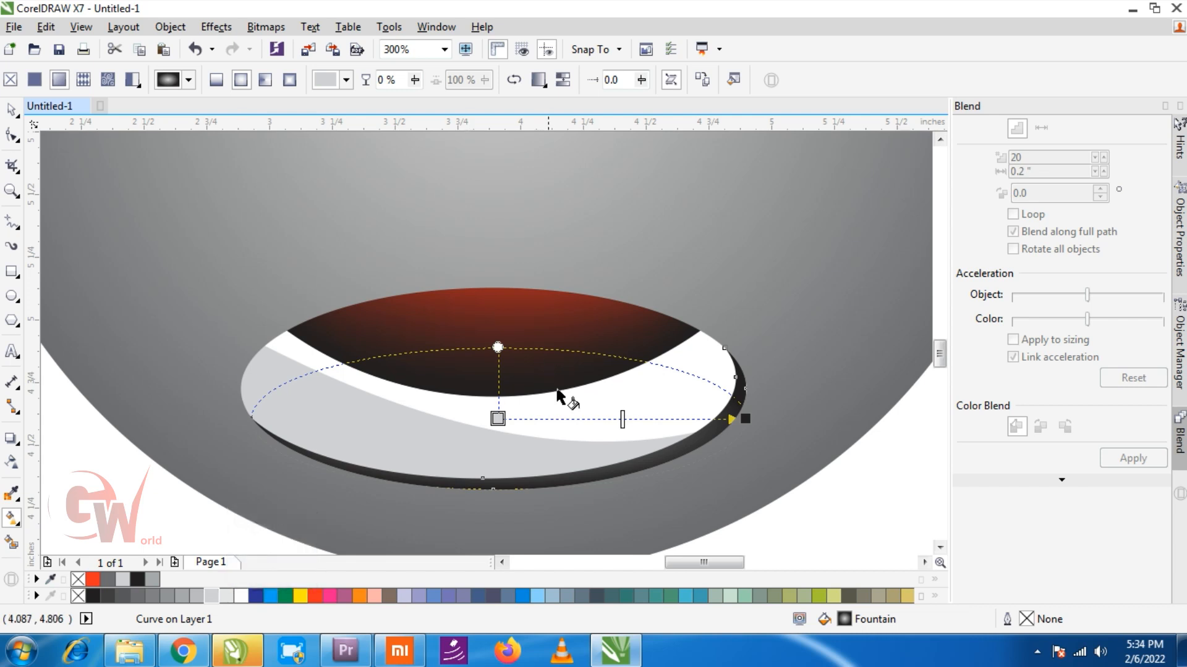
# Step: Turn off free scale and skew for the crescent's fill and adjust the outer end of its gradient
pyautogui.click(669, 81)
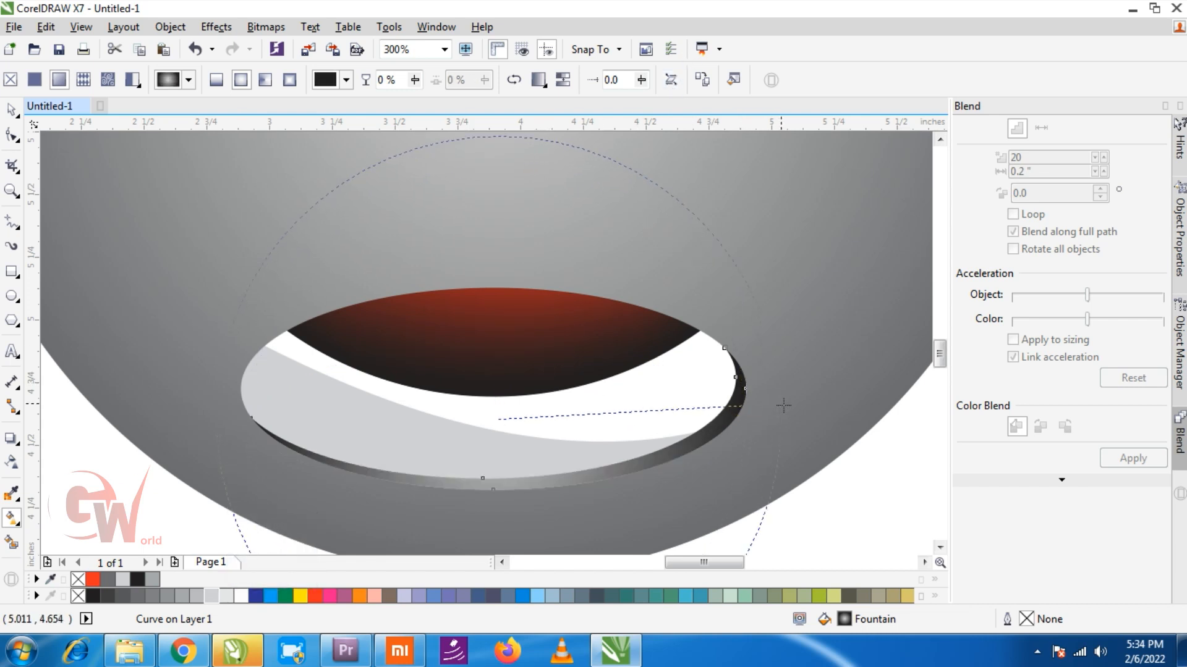
pyautogui.scroll(-2, 511, 352)
pyautogui.press('space')
pyautogui.click(820, 295)
pyautogui.scroll(-4, 726, 379)
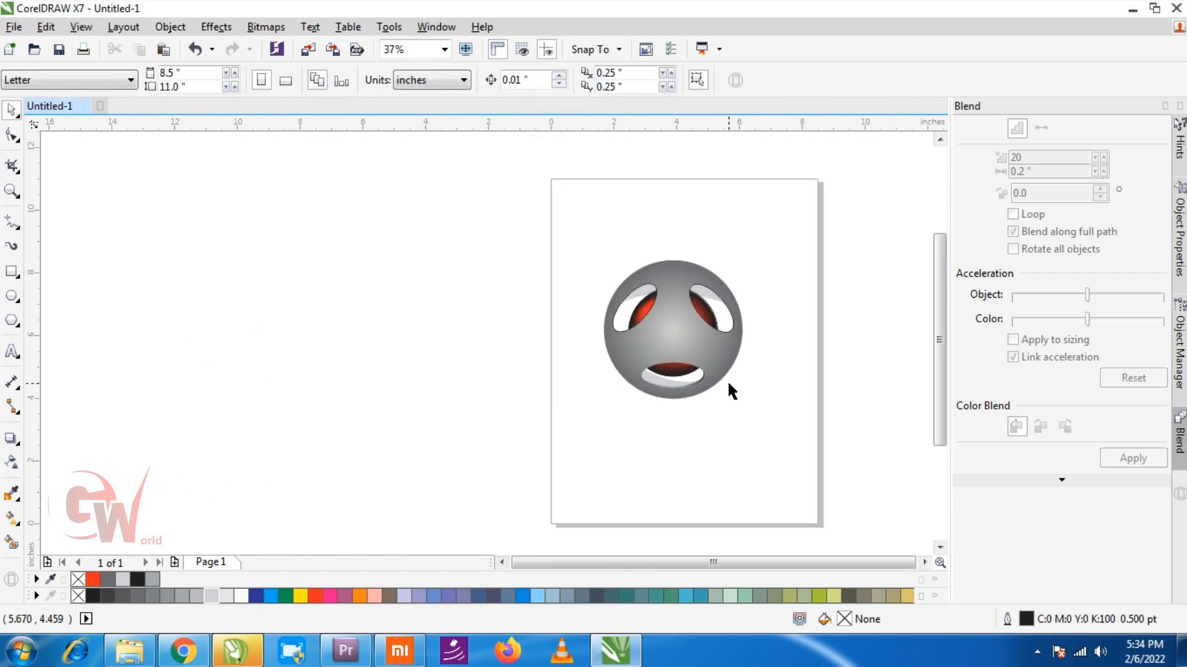
# Step: Place an offset copy of the upper-right opening's ellipse slightly inward from the outer rim, toward the shell's centre
pyautogui.scroll(4, 718, 376)
pyautogui.scroll(-2, 718, 376)
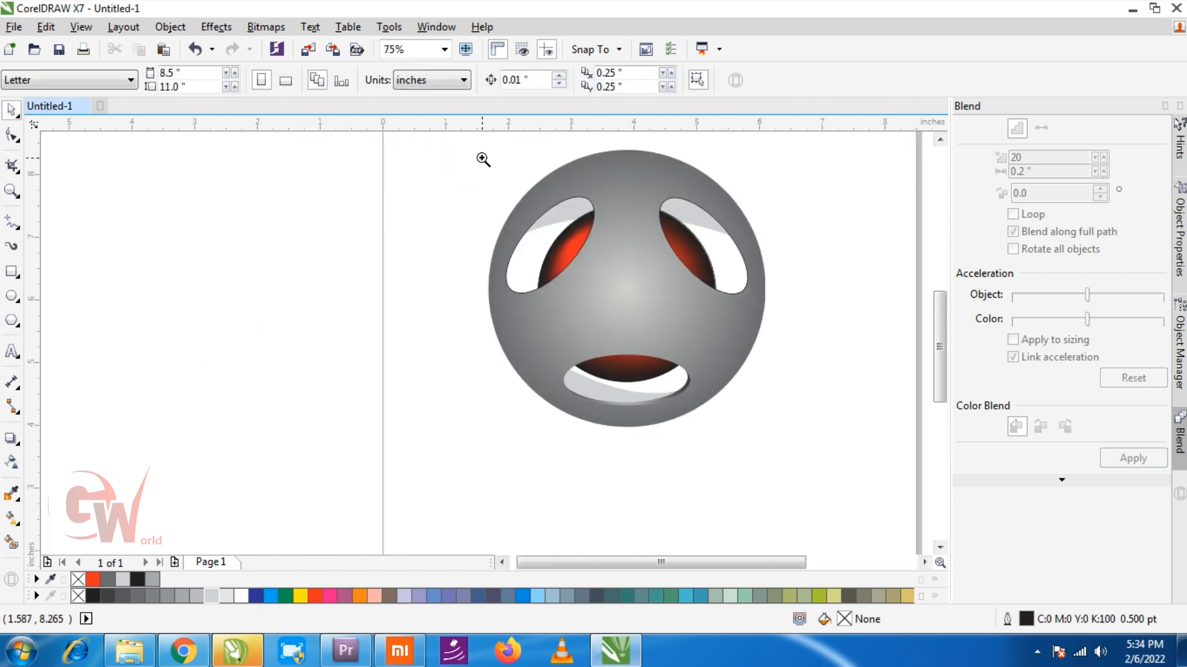
pyautogui.scroll(2, 780, 359)
pyautogui.click(595, 283)
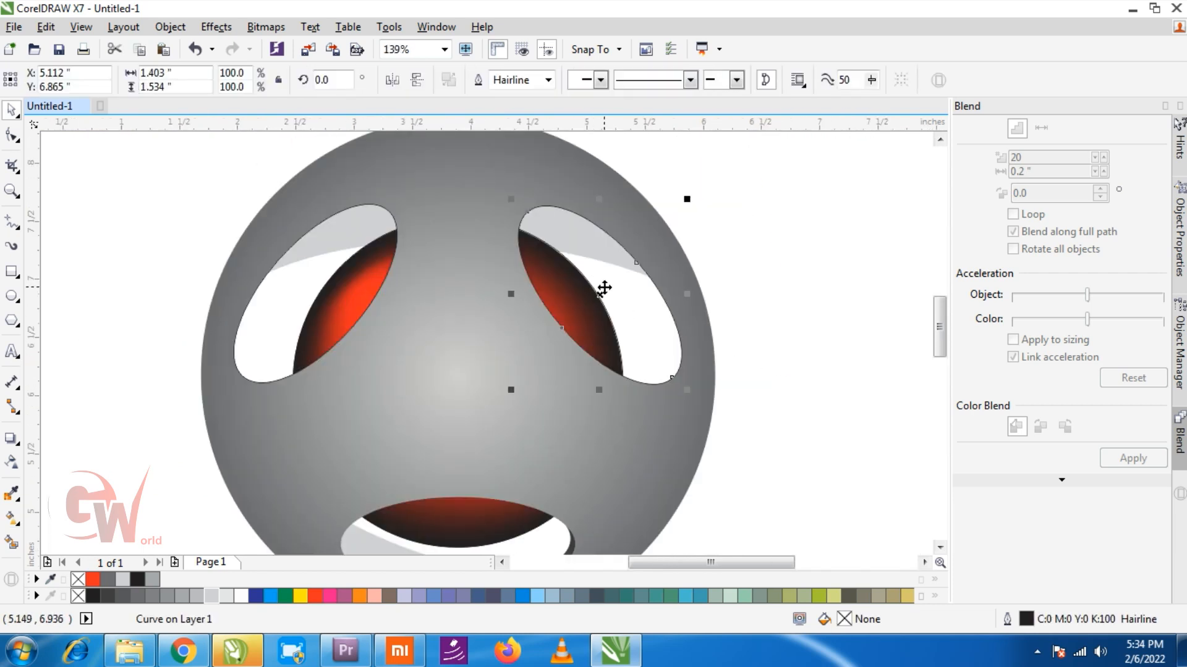
pyautogui.moveTo(621, 312); pyautogui.dragTo(608, 308)
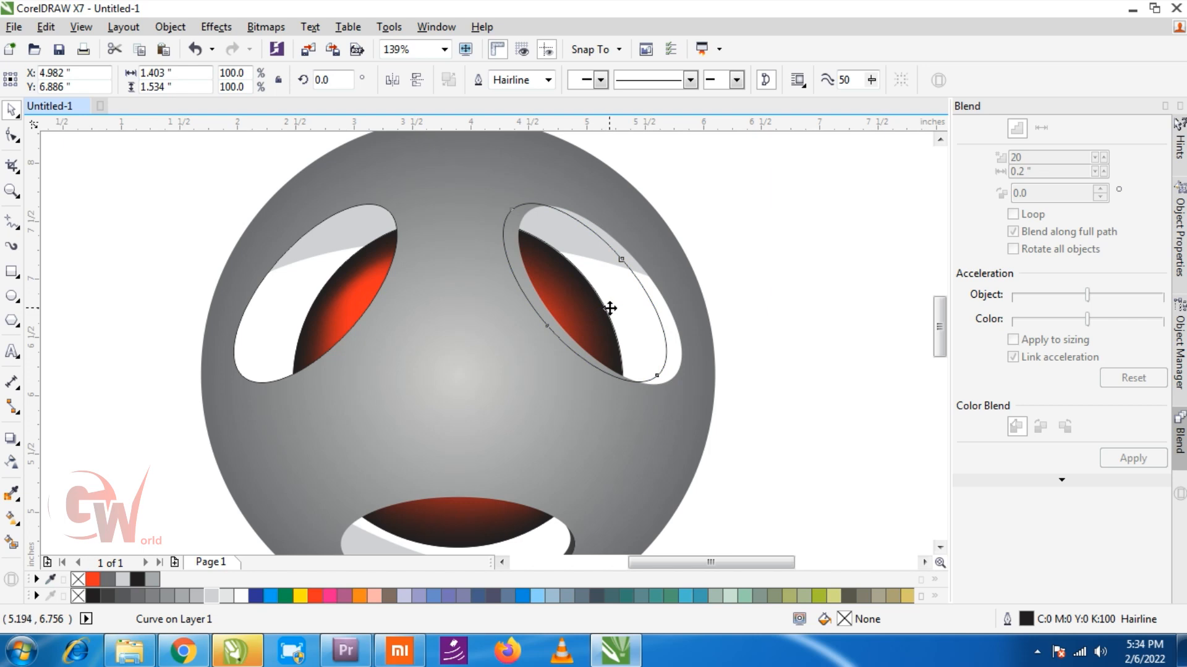
pyautogui.hotkey('ctrl', 'z')
pyautogui.scroll(3, 628, 307)
pyautogui.moveTo(637, 322); pyautogui.dragTo(619, 326)
pyautogui.scroll(-2, 624, 372)
pyautogui.scroll(4, 678, 413)
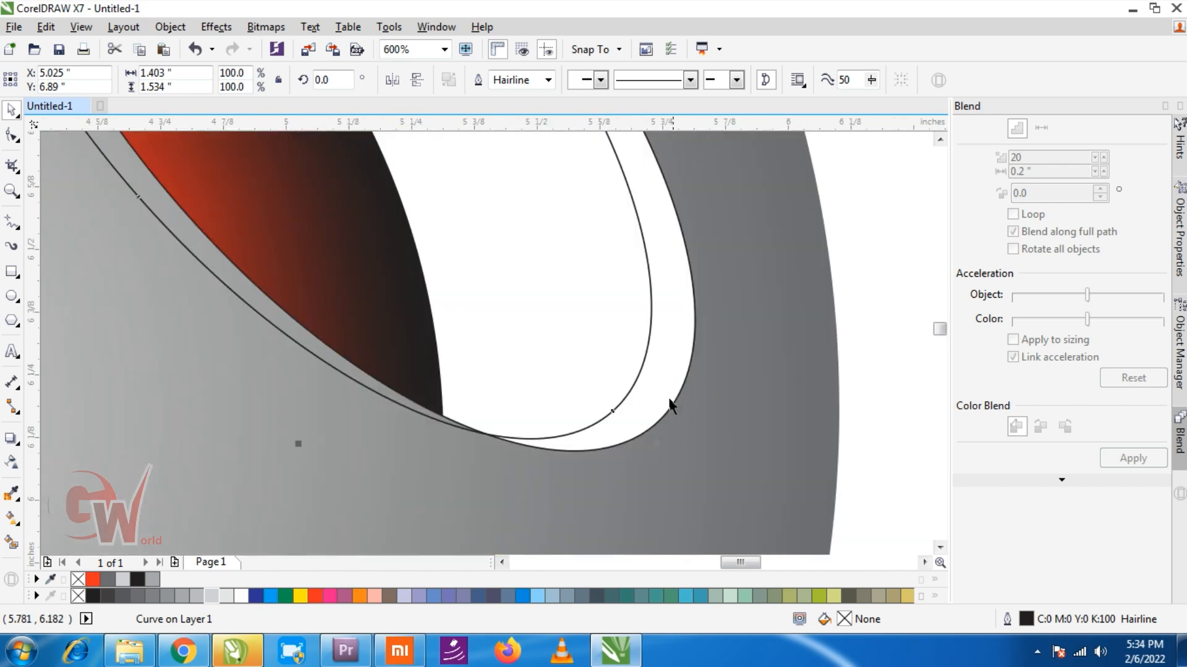
# Step: Trim the upper-right opening's ellipse with its offset copy and delete the copy, keeping only the thin outer crescent
pyautogui.keyDown('shift'); pyautogui.click(660, 383); pyautogui.keyUp('shift')
pyautogui.click(507, 82)
pyautogui.click(586, 387)
pyautogui.press('Delete')
pyautogui.scroll(-3, 603, 449)
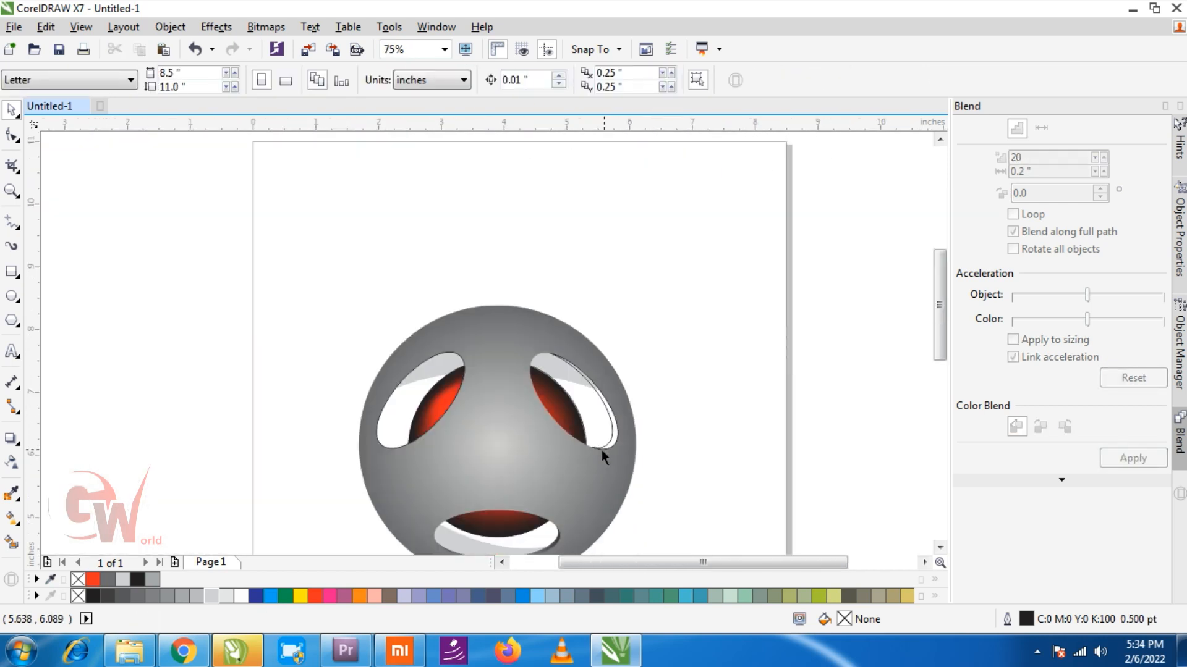
# Step: Try to copy the bottom crescent's fill onto the upper-right crescent and undo the misapplied fill on the shell
pyautogui.click(552, 546)
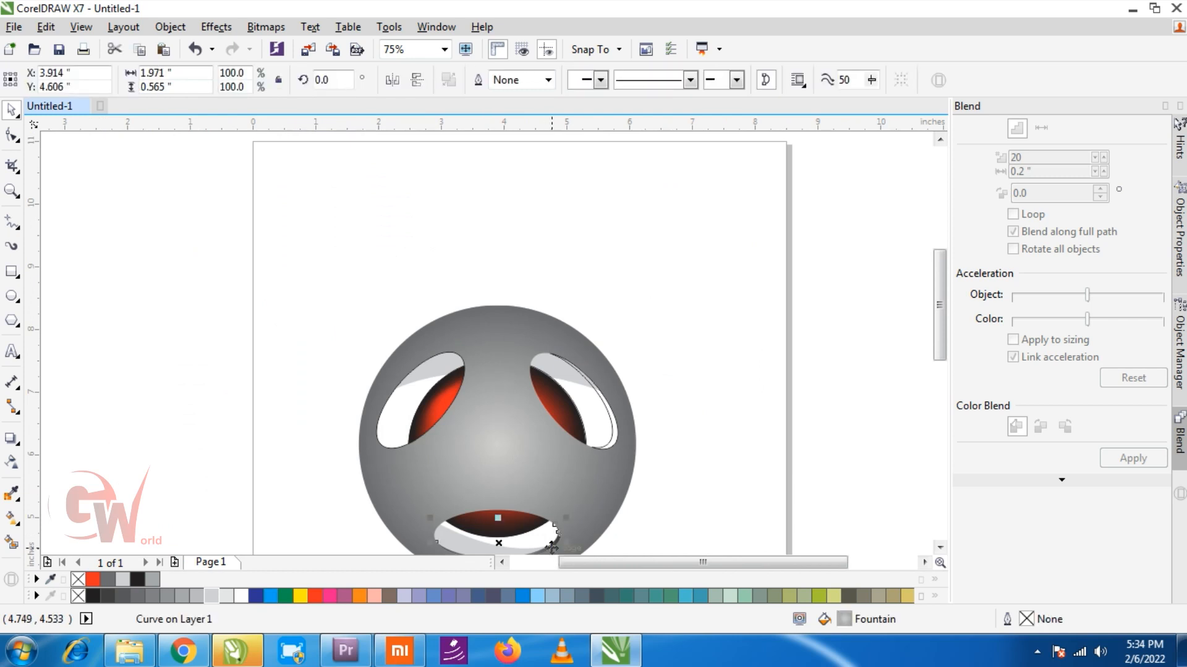
pyautogui.rightClick(552, 546)
pyautogui.click(490, 454)
pyautogui.rightClick(553, 543)
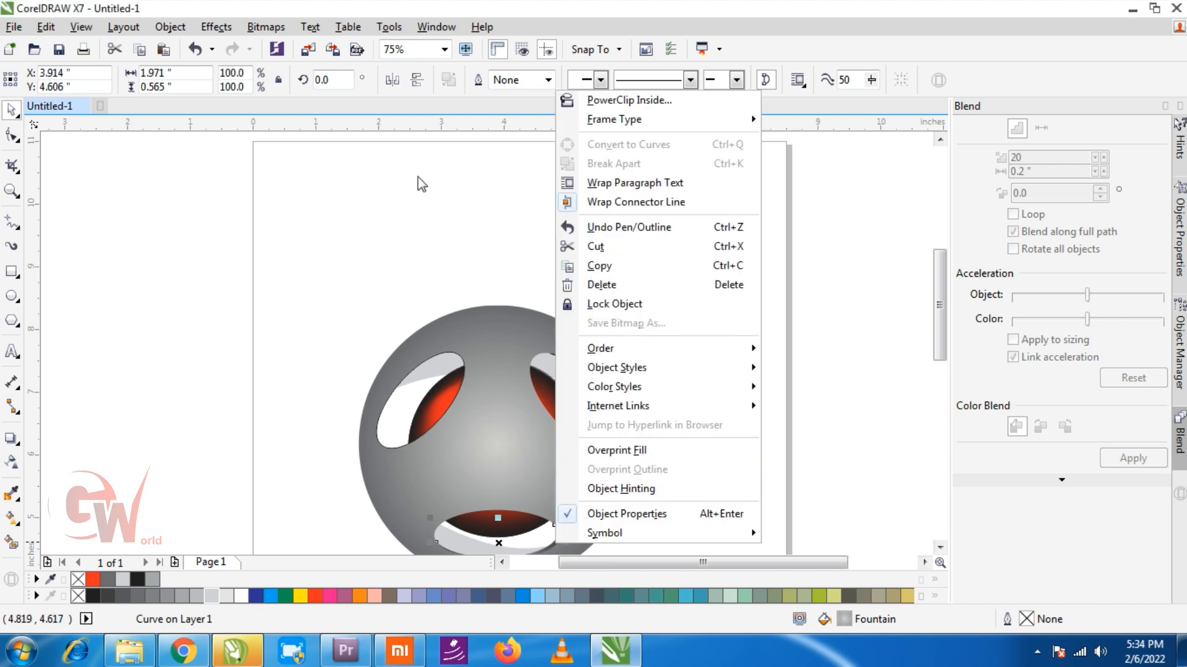
pyautogui.click(377, 195)
pyautogui.scroll(1, 526, 490)
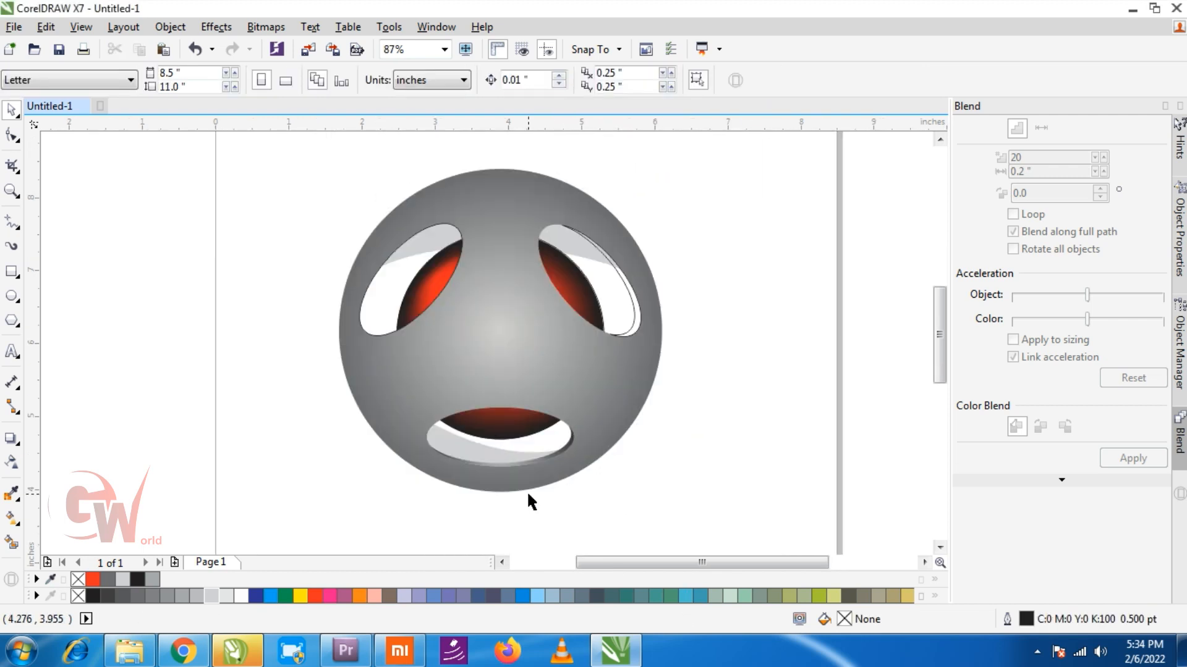
pyautogui.click(546, 455)
pyautogui.rightClick(623, 290)
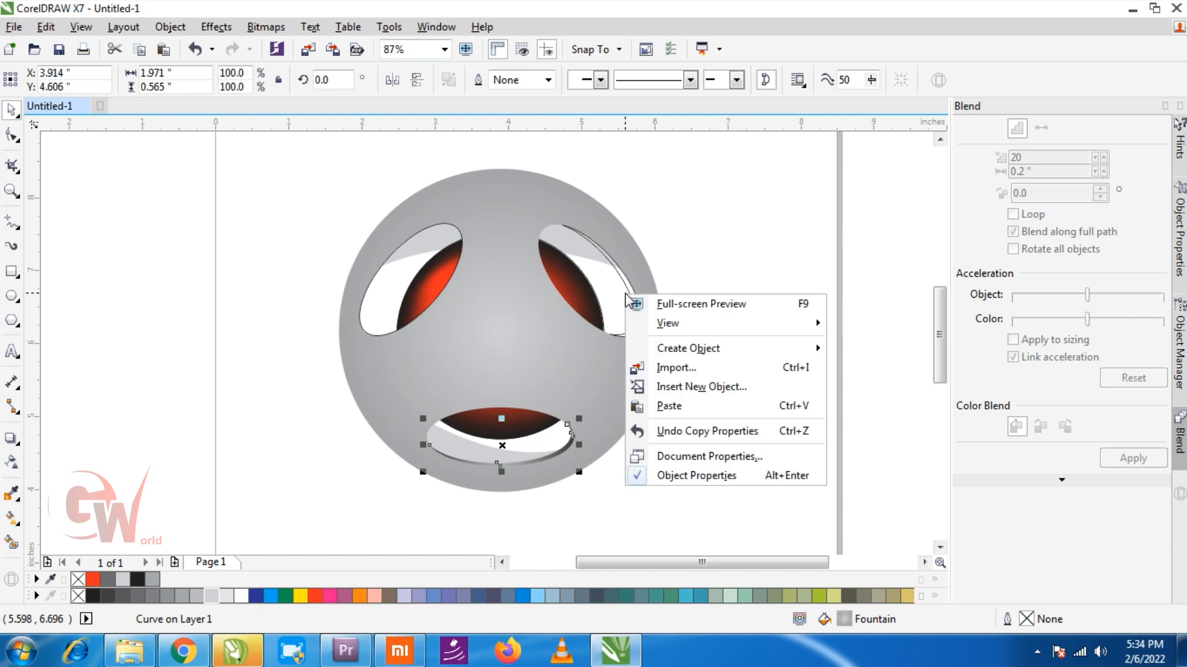
pyautogui.click(583, 518)
pyautogui.hotkey('ctrl', 'z')
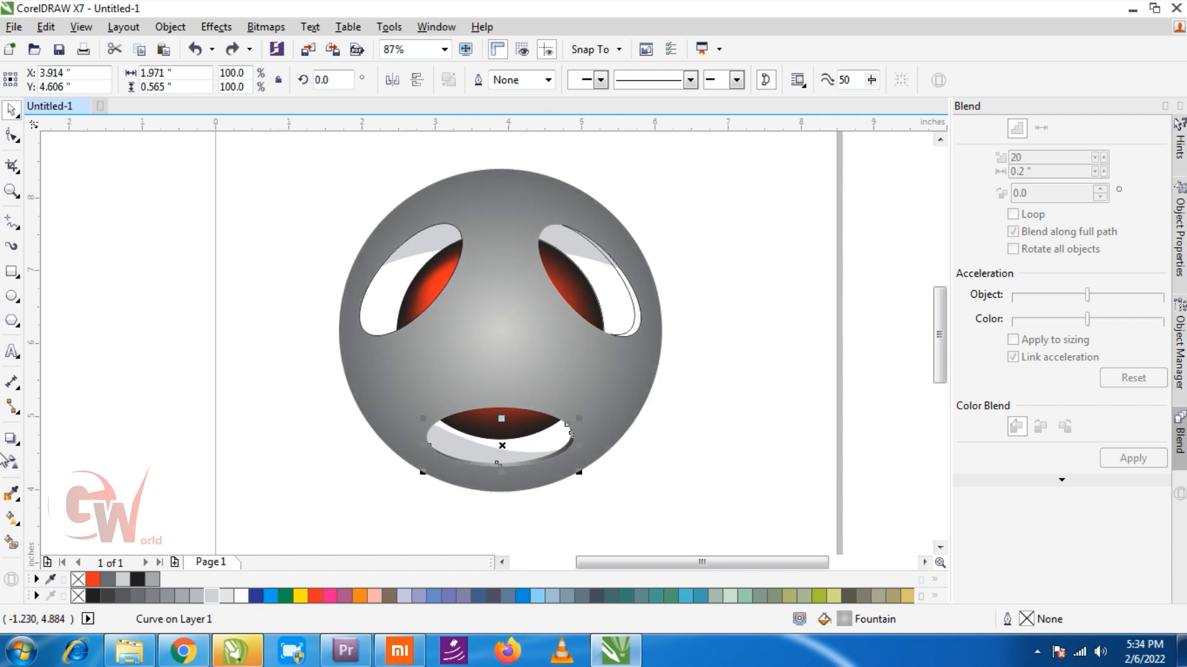
# Step: Sample the bottom crescent's attributes and apply them to the crescent in the upper-right opening
pyautogui.click(12, 493)
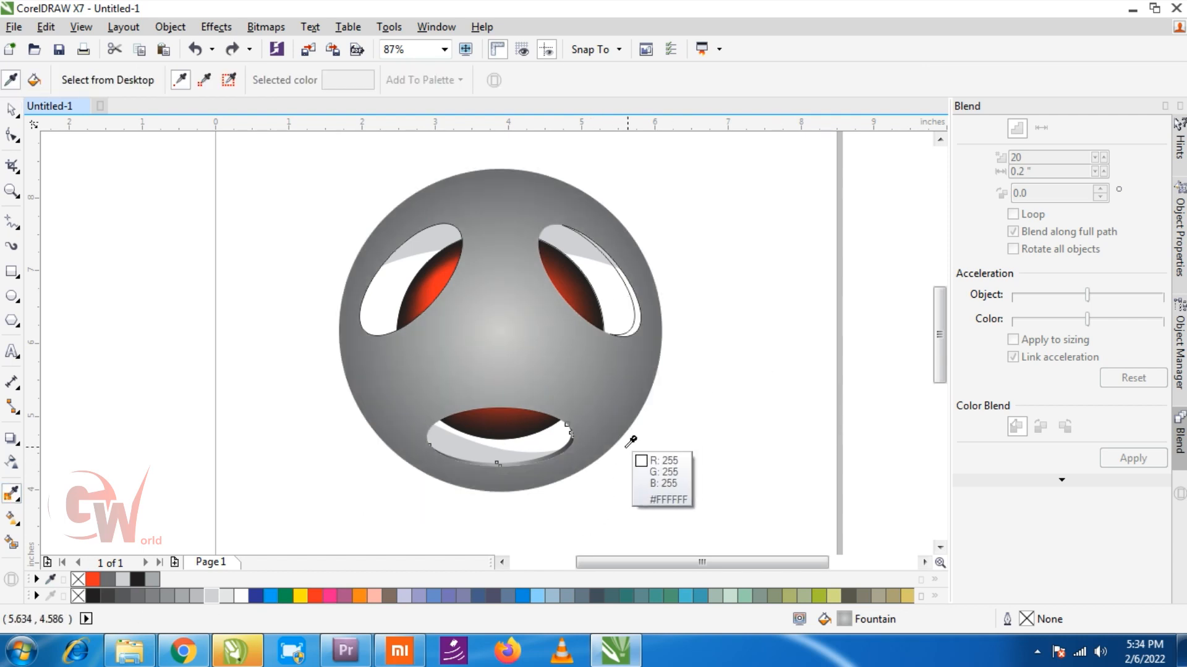
pyautogui.click(564, 444)
pyautogui.click(12, 502)
pyautogui.click(93, 509)
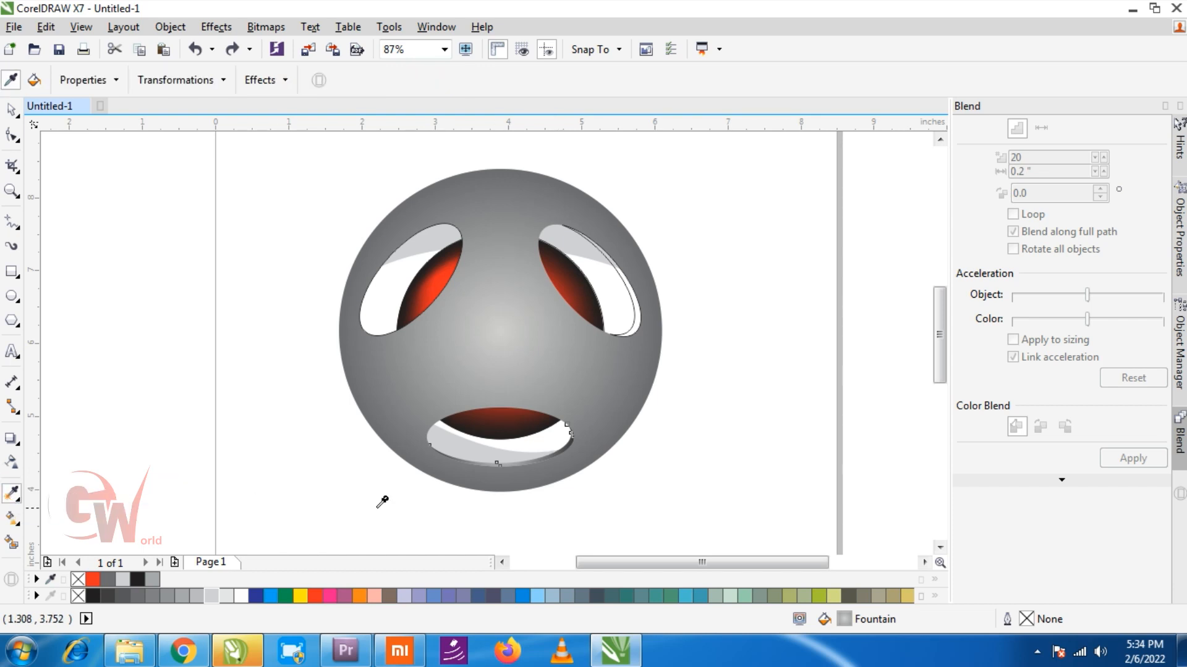
pyautogui.click(528, 461)
pyautogui.click(626, 326)
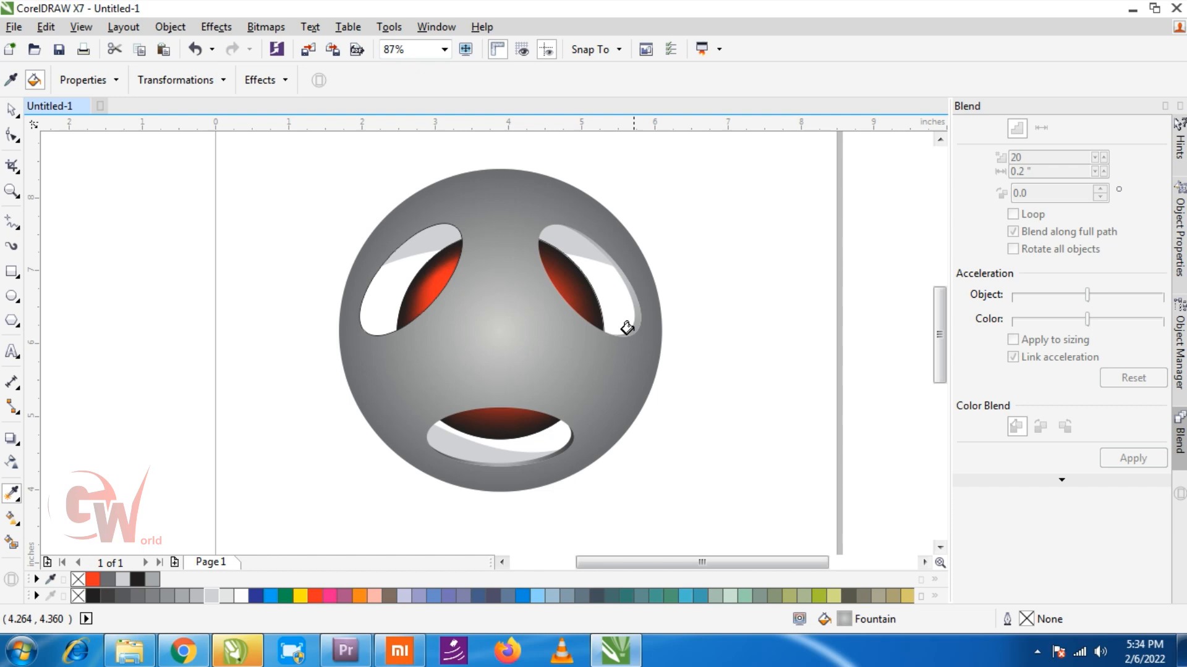
pyautogui.press('space')
# Step: Redraw the upper-right crescent's elliptical fountain fill from a light centre near its upper end to black just below its lower tip
pyautogui.click(633, 331)
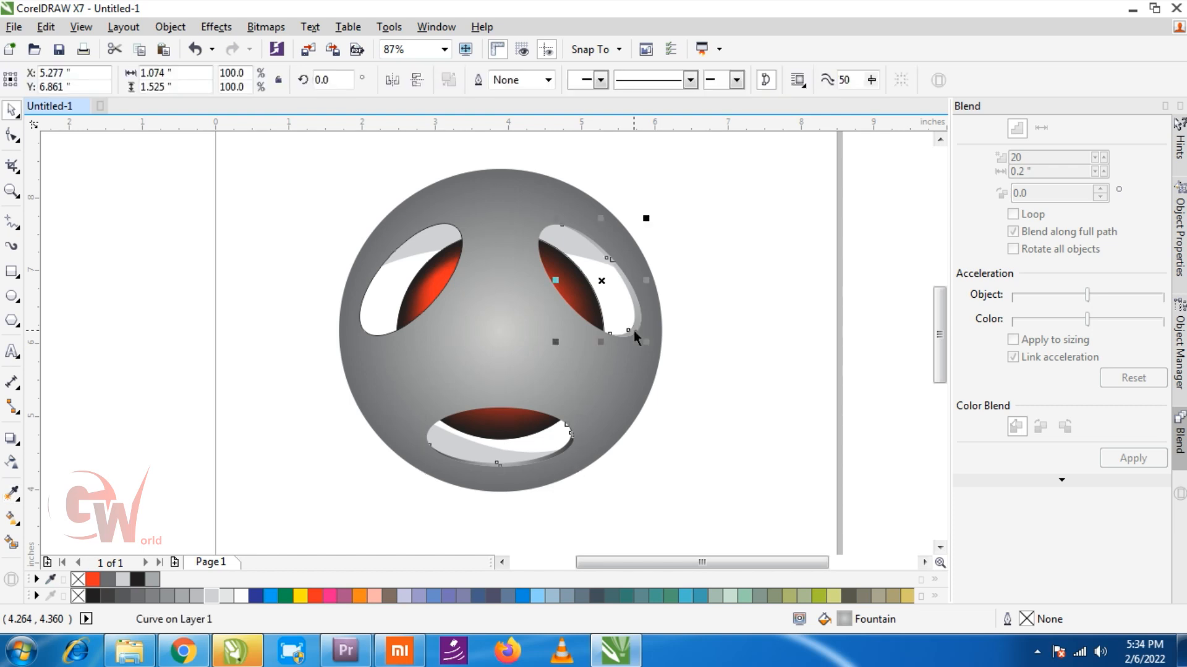
pyautogui.press('g')
pyautogui.moveTo(604, 216); pyautogui.dragTo(634, 330)
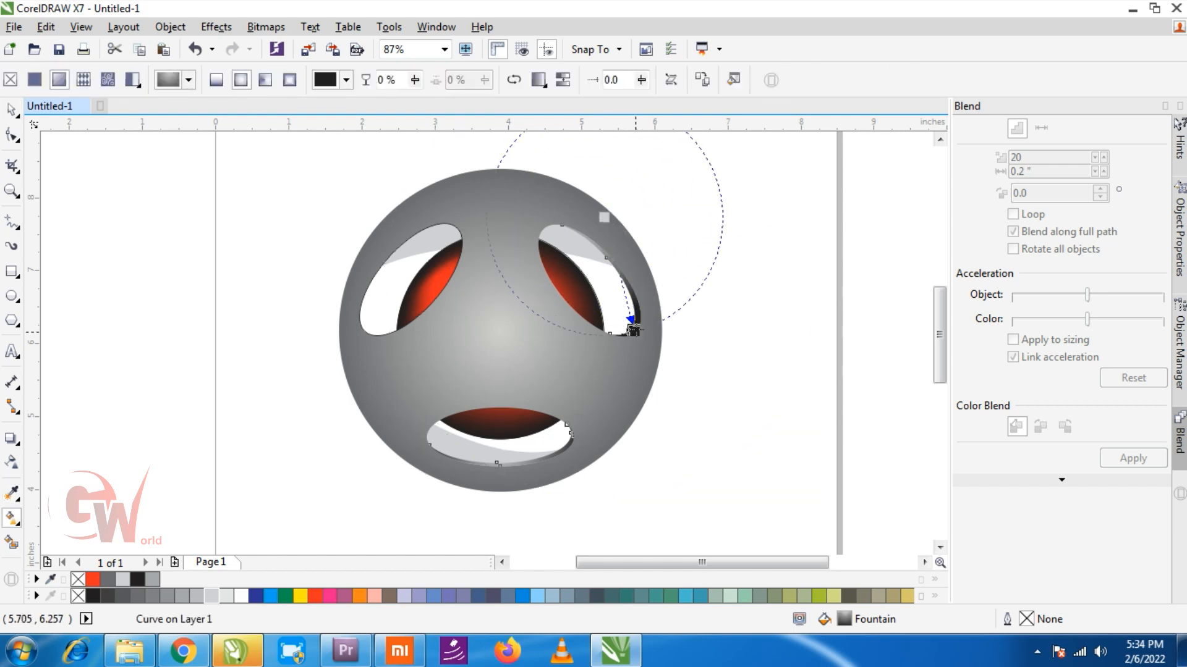
pyautogui.moveTo(604, 217); pyautogui.dragTo(596, 245)
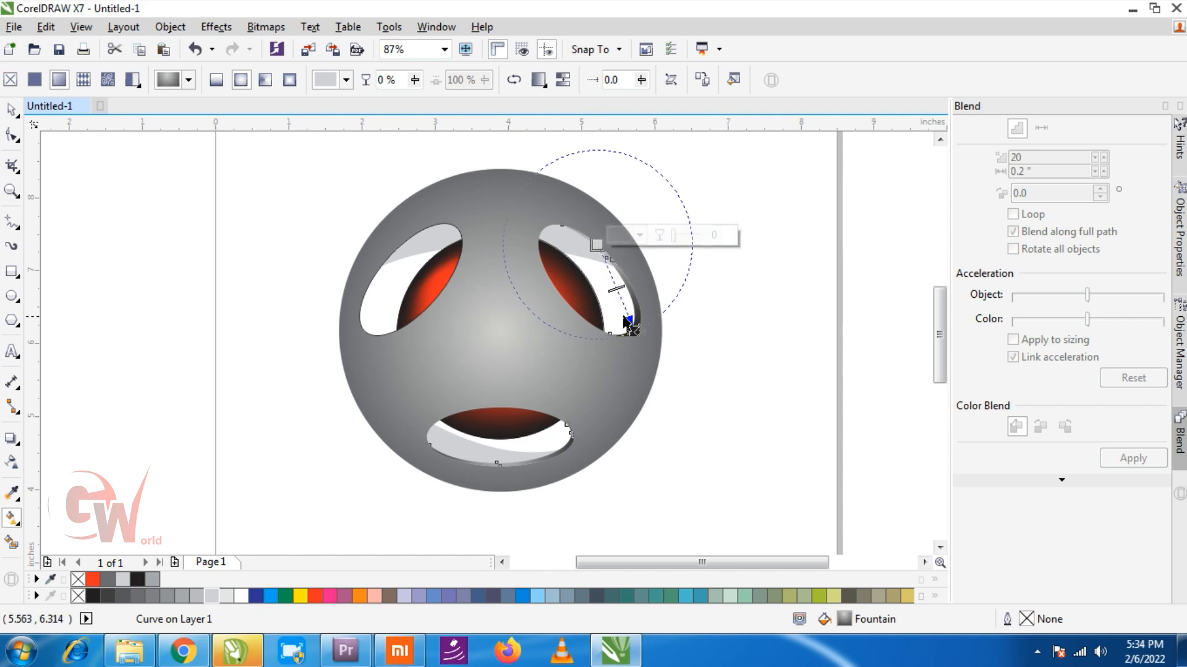
pyautogui.scroll(3, 625, 320)
pyautogui.moveTo(635, 339); pyautogui.dragTo(641, 376)
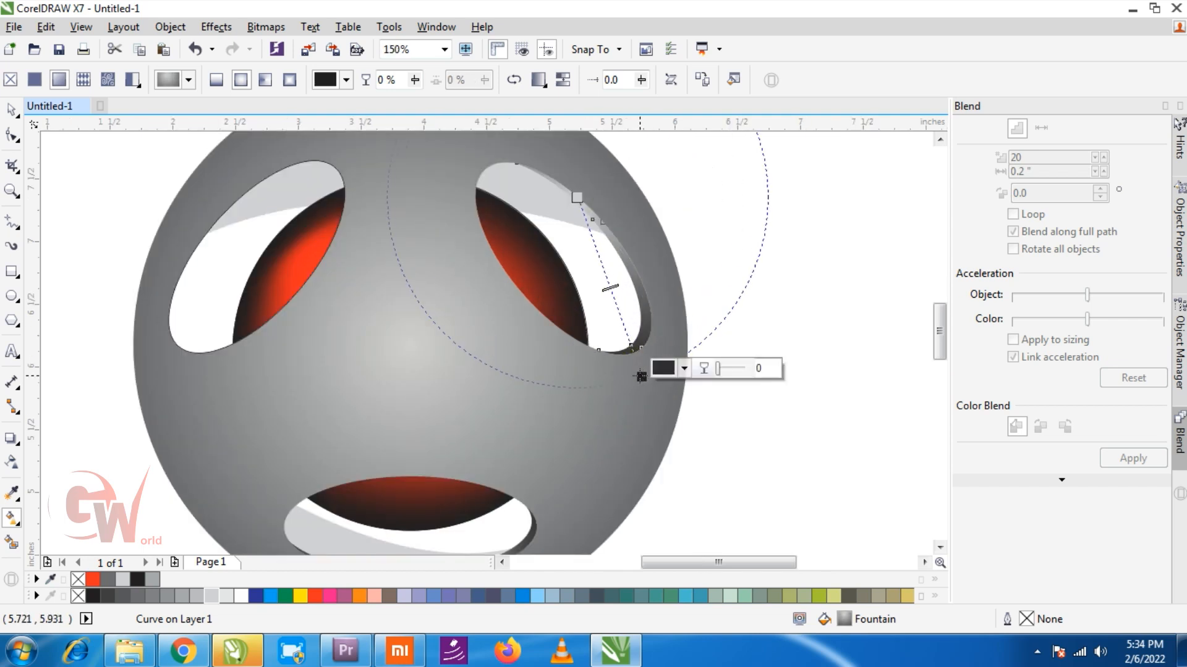
pyautogui.press('space')
# Step: Place an offset copy of the upper-left opening's ellipse slightly below the original, replacing the first attempt
pyautogui.click(295, 219)
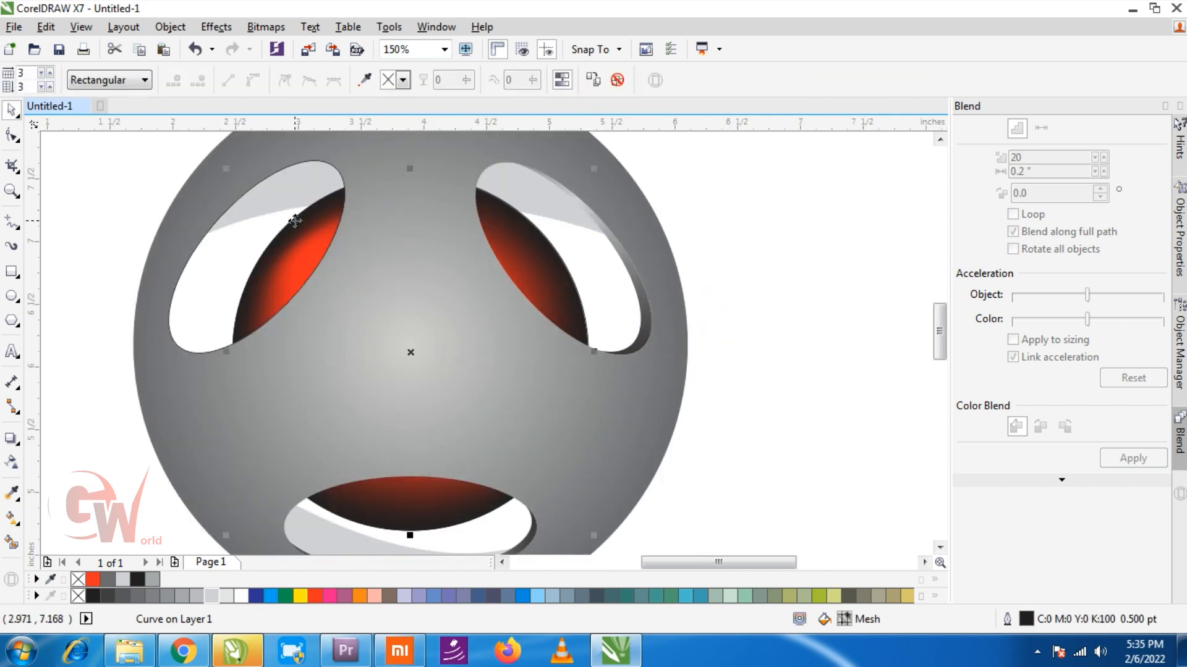
pyautogui.click(248, 226)
pyautogui.moveTo(246, 226); pyautogui.dragTo(246, 240)
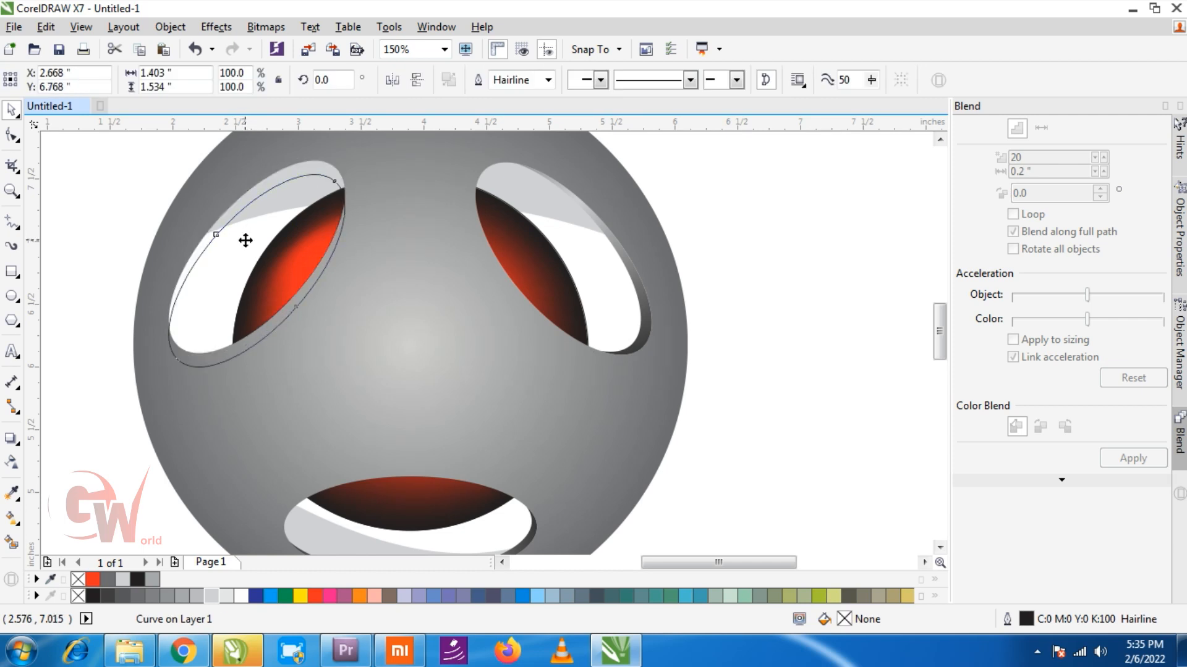
pyautogui.click(246, 240)
pyautogui.hotkey('ctrl', 'z')
pyautogui.rightClick(259, 245)
pyautogui.click(232, 258)
pyautogui.moveTo(217, 267); pyautogui.dragTo(216, 283)
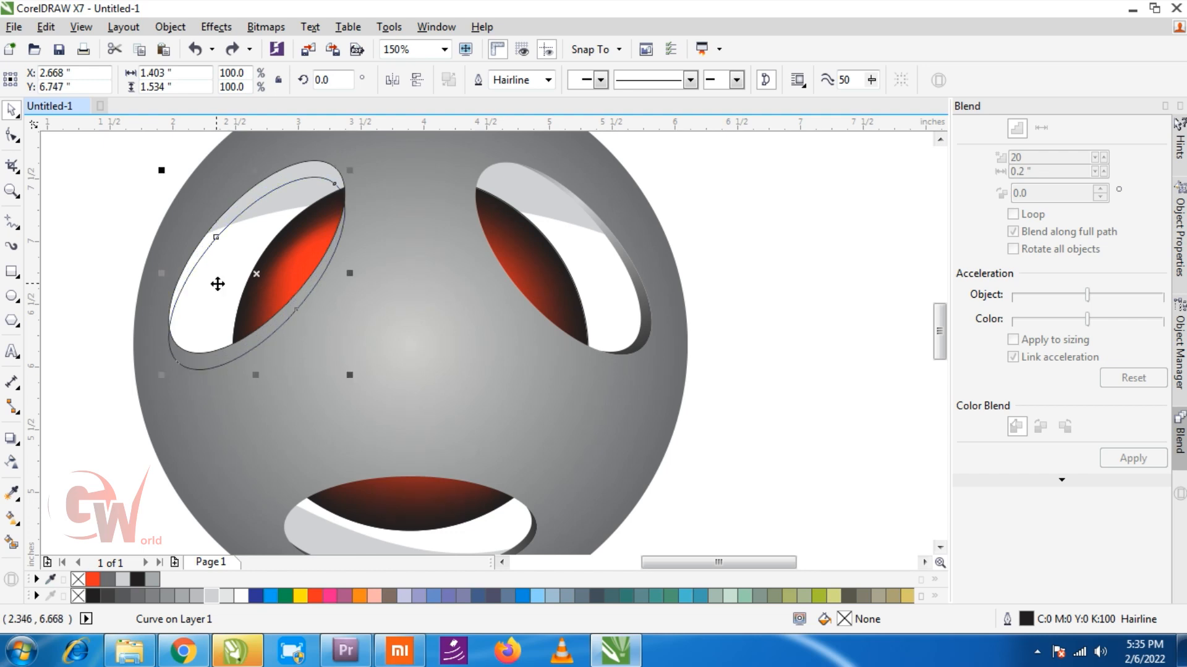
# Step: Trim the upper-left opening's ellipse with its offset copy, leaving a thin crescent along the upper outer rim
pyautogui.keyDown('shift'); pyautogui.click(311, 162); pyautogui.keyUp('shift')
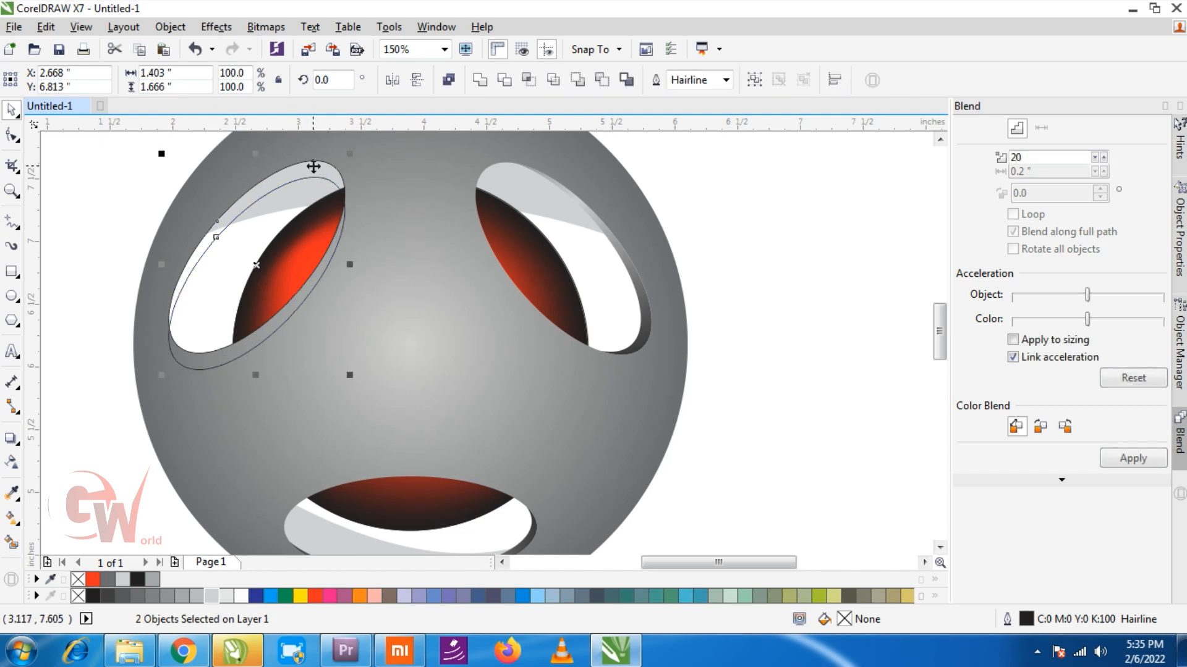
pyautogui.click(504, 79)
pyautogui.press('Escape')
# Step: Copy the attributes of the upper-right crescent onto the crescent in the upper-left opening
pyautogui.press('g')
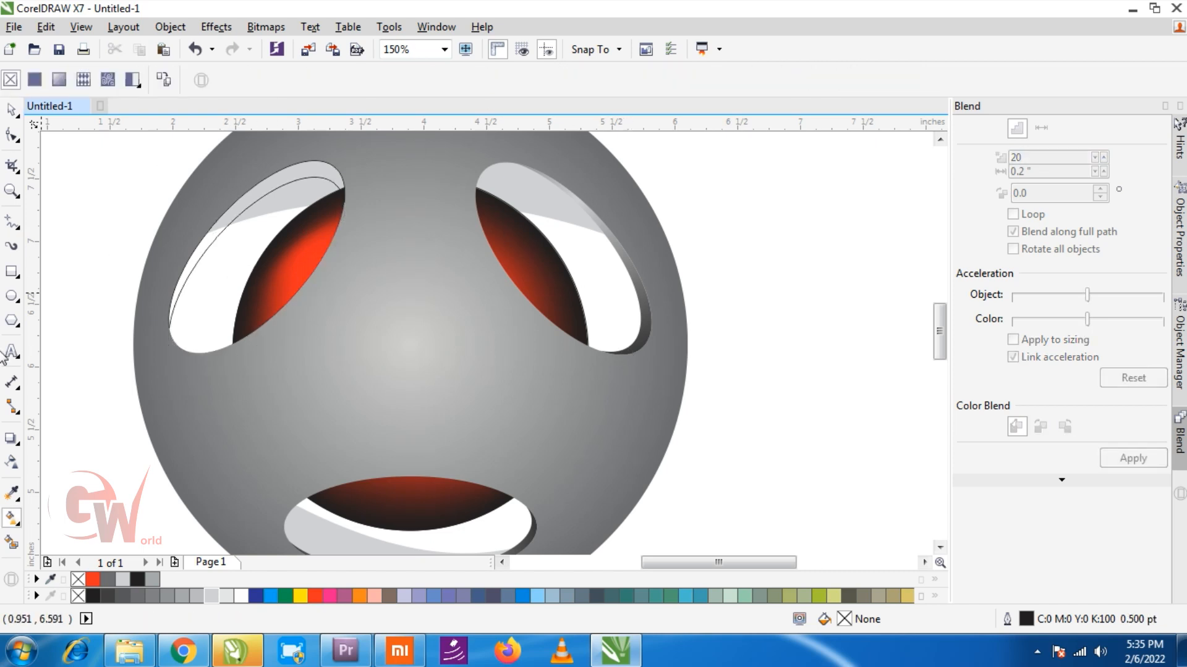
pyautogui.click(12, 497)
pyautogui.click(647, 328)
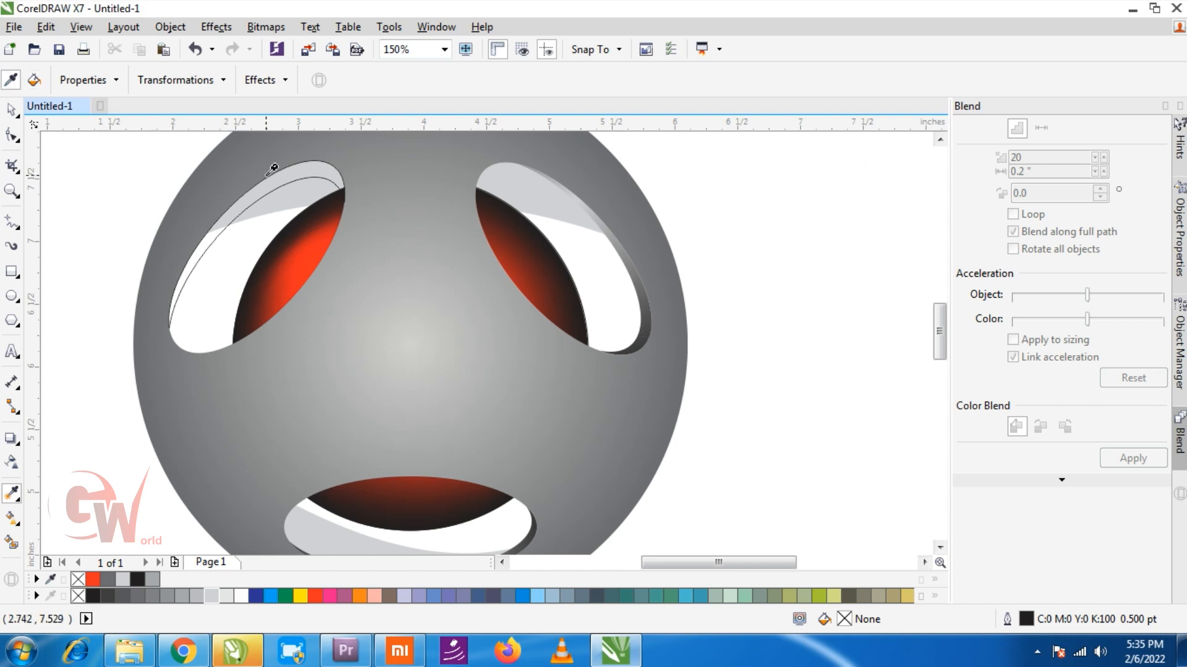
pyautogui.click(287, 170)
pyautogui.press('space')
# Step: Redraw the upper-left crescent's elliptical fountain fill so it darkens toward the crescent's upper tip
pyautogui.click(297, 173)
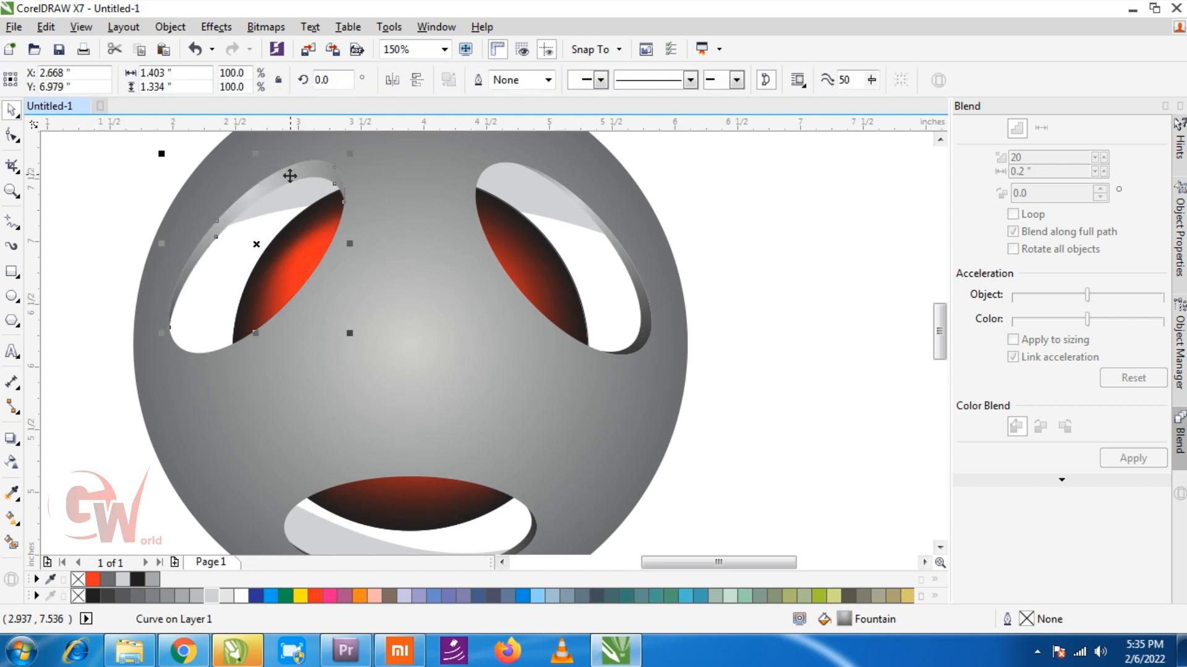
pyautogui.press('g')
pyautogui.moveTo(231, 233); pyautogui.dragTo(313, 324)
pyautogui.scroll(-1, 310, 326)
pyautogui.press('space')
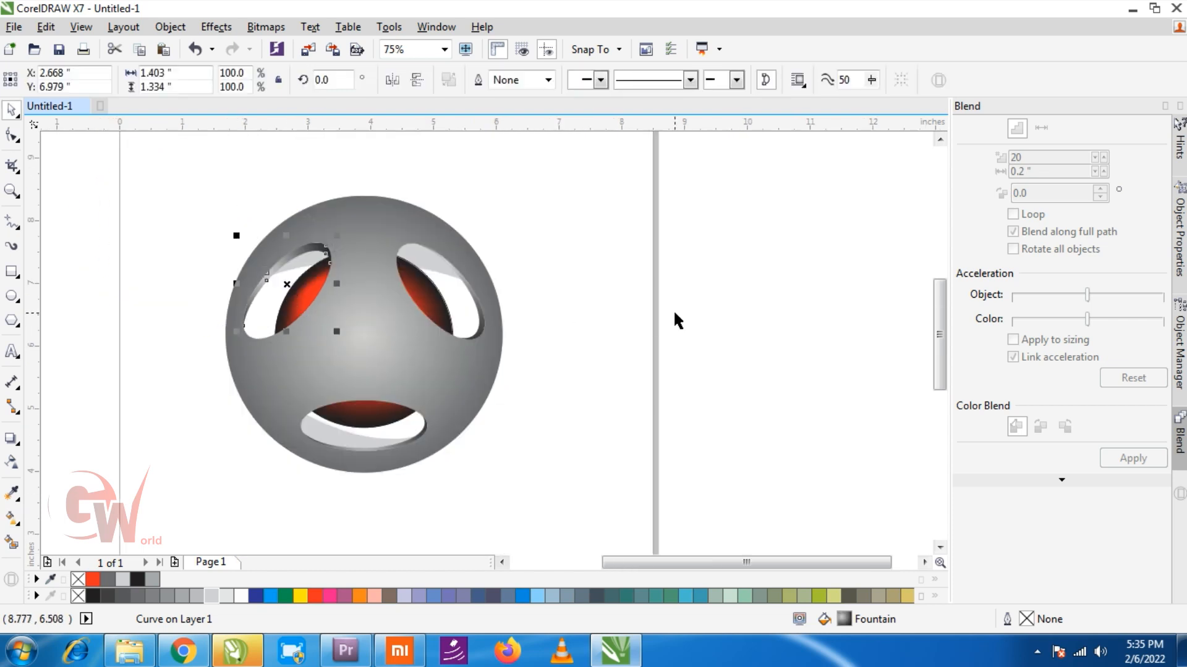
# Step: Add a drop shadow to the red ball, cast from its base up toward the upper-right opening
pyautogui.click(678, 321)
pyautogui.press('m')
pyautogui.click(361, 430)
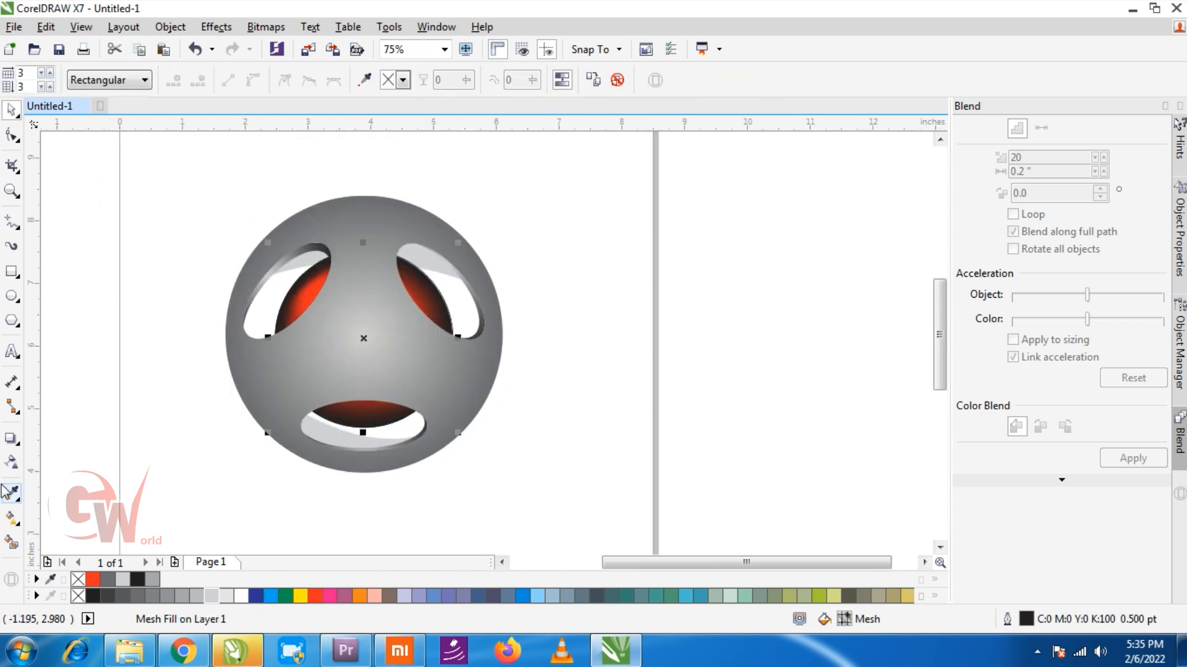
pyautogui.click(11, 439)
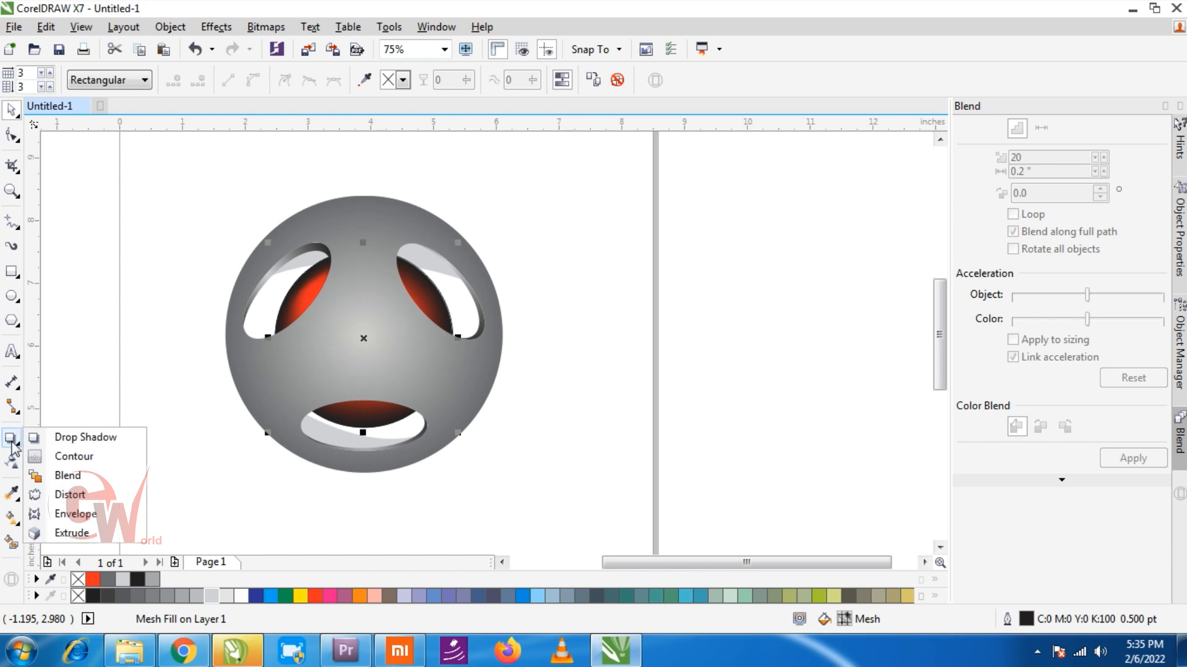
pyautogui.click(56, 437)
pyautogui.moveTo(343, 429); pyautogui.dragTo(402, 283)
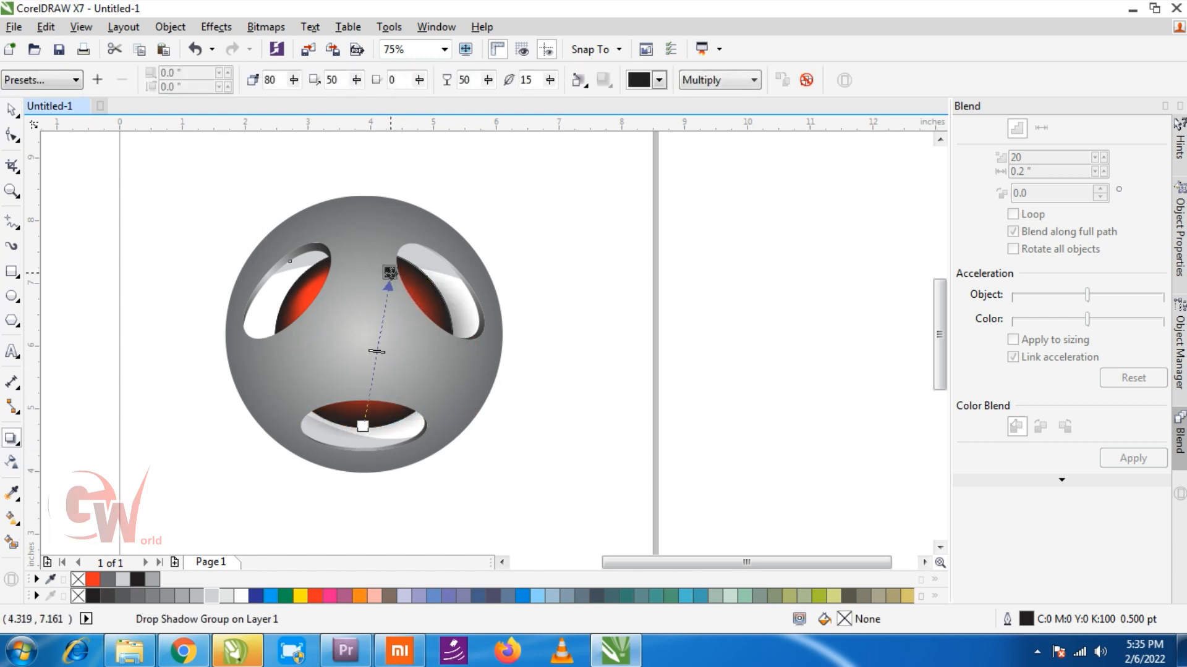
pyautogui.press('space')
pyautogui.press('Escape')
# Step: Add a perspective drop shadow to the shell, cast from its base toward the lower right
pyautogui.press('space')
pyautogui.moveTo(363, 471); pyautogui.dragTo(460, 420)
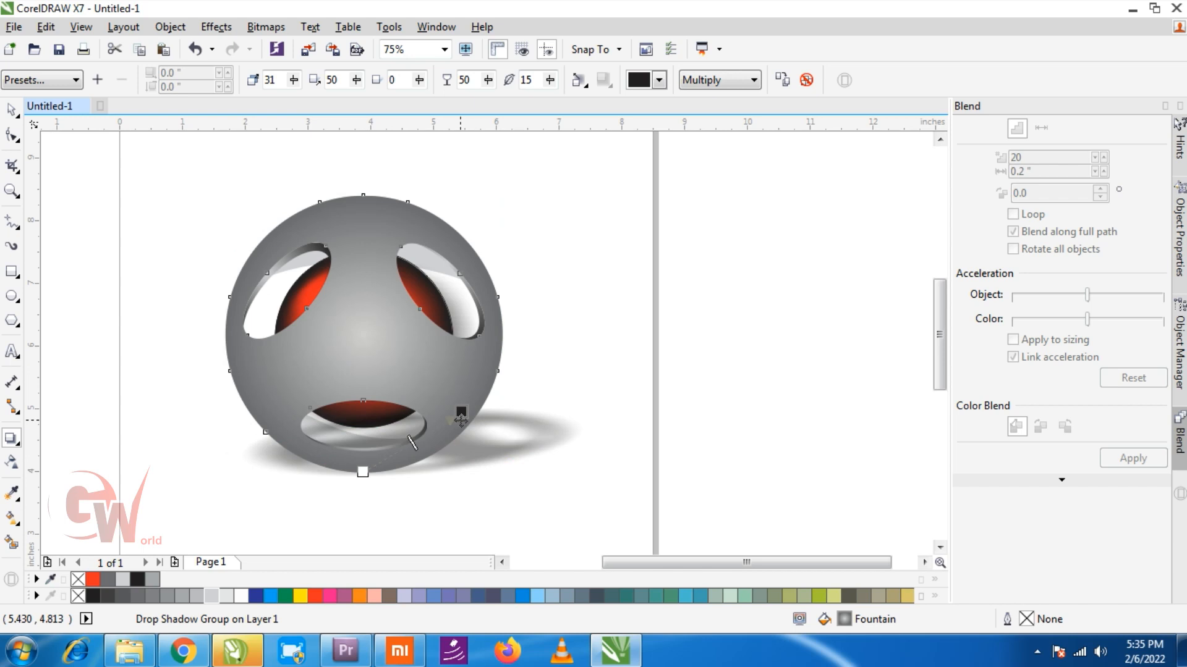
pyautogui.press('space')
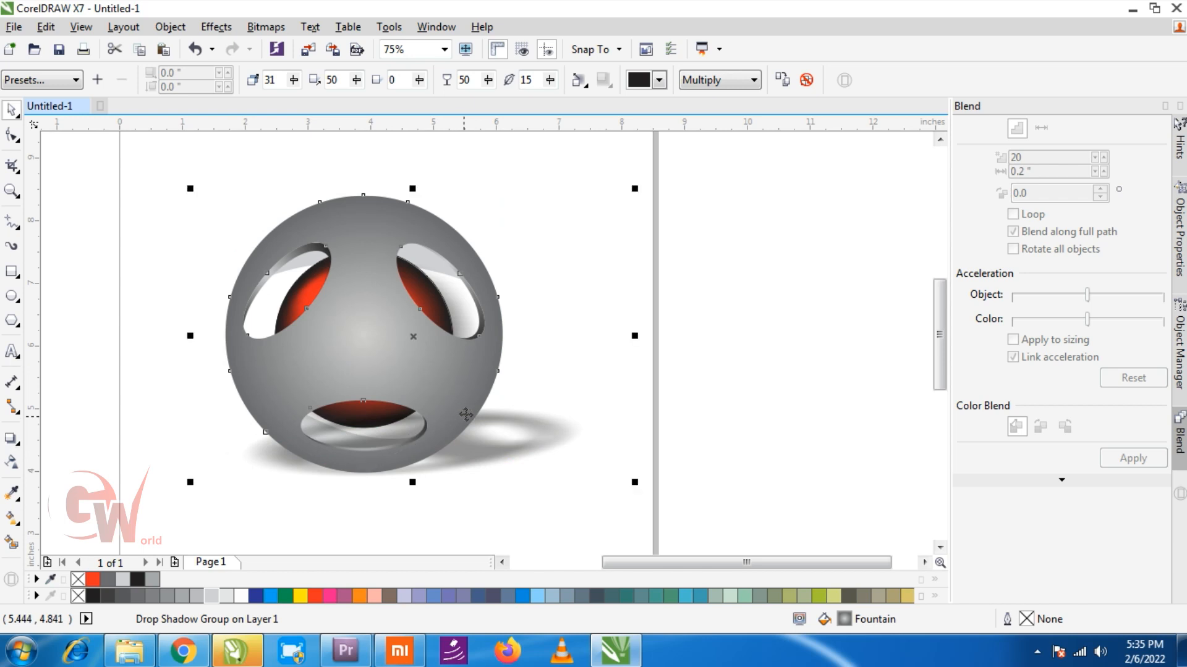
pyautogui.press('Escape')
# Step: Undo the accidental move and clear the shell's drop shadow
pyautogui.moveTo(432, 378); pyautogui.dragTo(352, 380)
pyautogui.hotkey('ctrl', 'z')
pyautogui.click(560, 343)
pyautogui.click(555, 419)
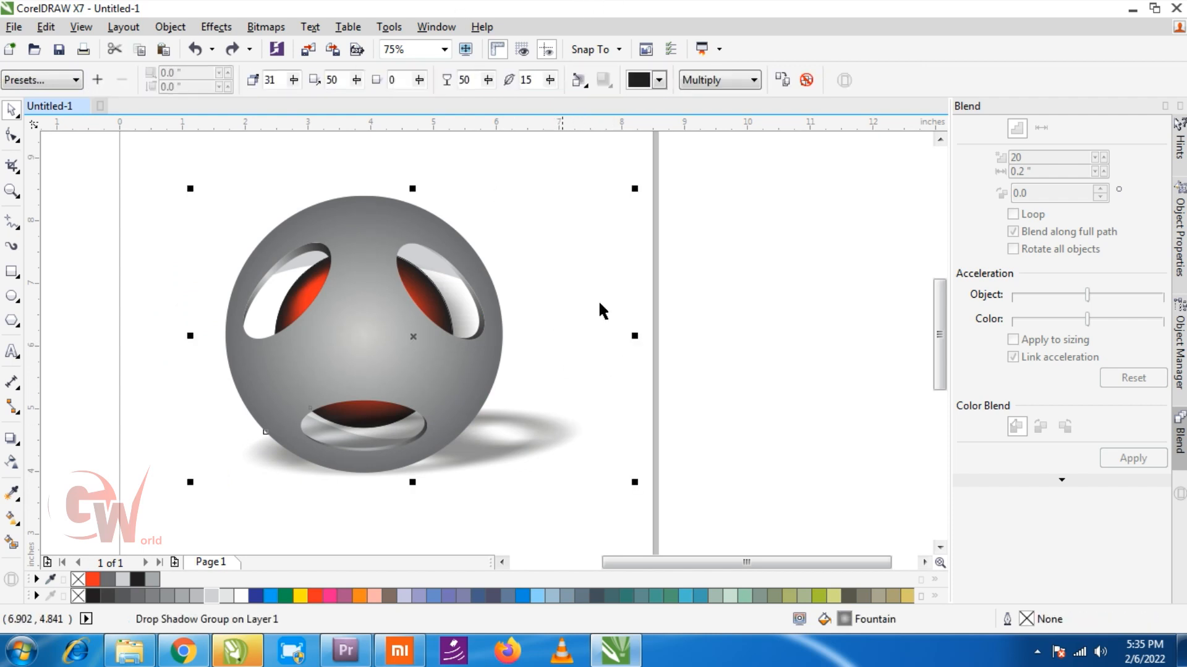
pyautogui.click(806, 79)
# Step: Break the shell's curve apart and combine its pieces back into a single curve
pyautogui.click(414, 334)
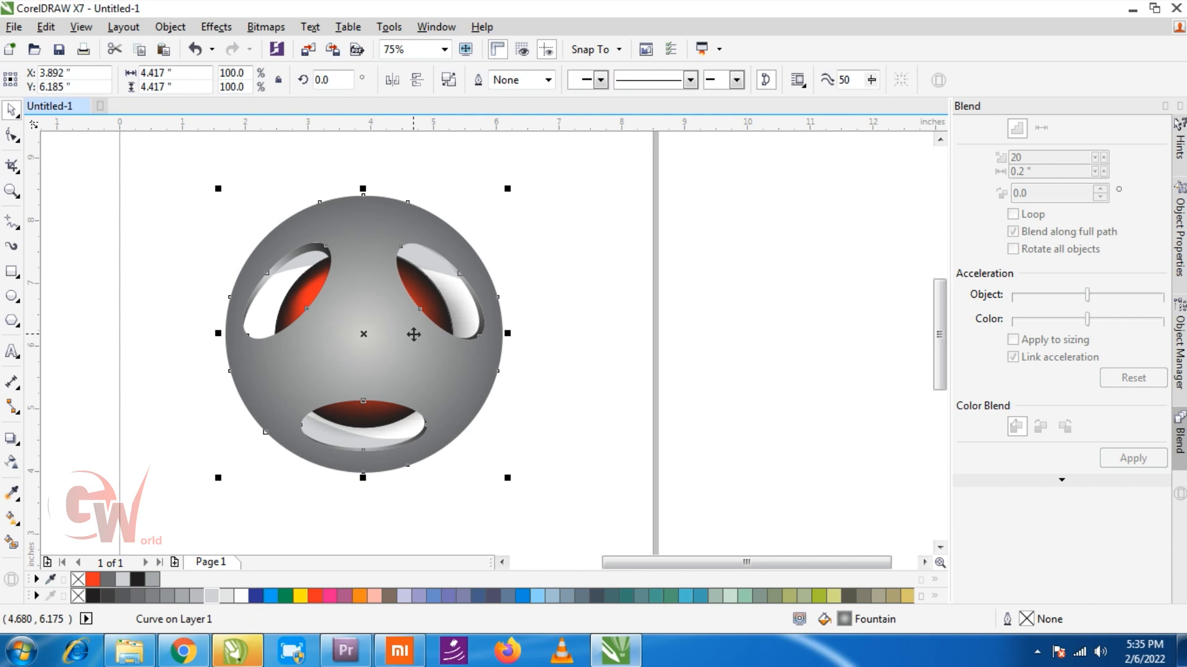
pyautogui.click(449, 80)
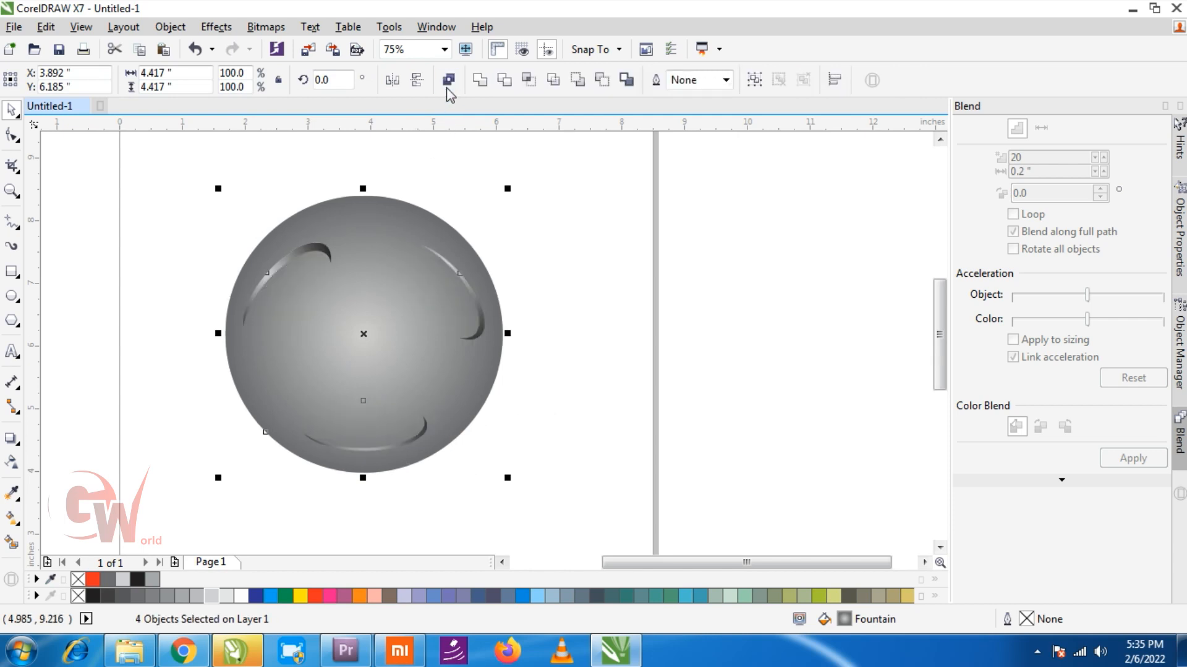
pyautogui.click(478, 82)
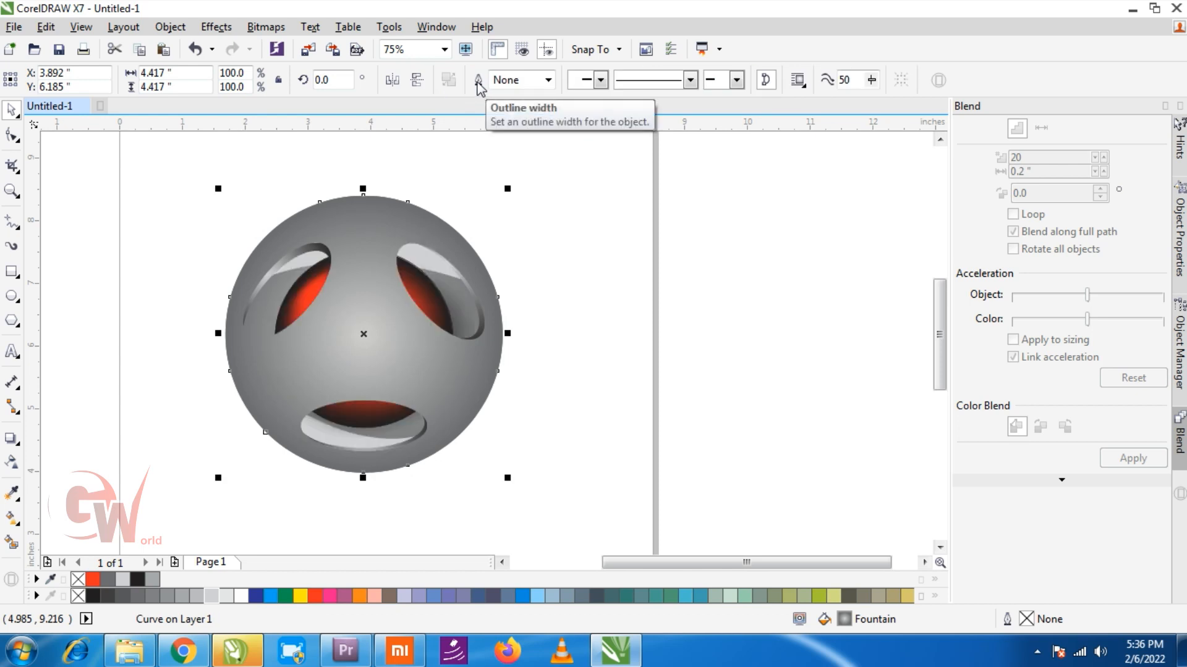
pyautogui.click(12, 462)
pyautogui.moveTo(362, 471); pyautogui.dragTo(402, 424)
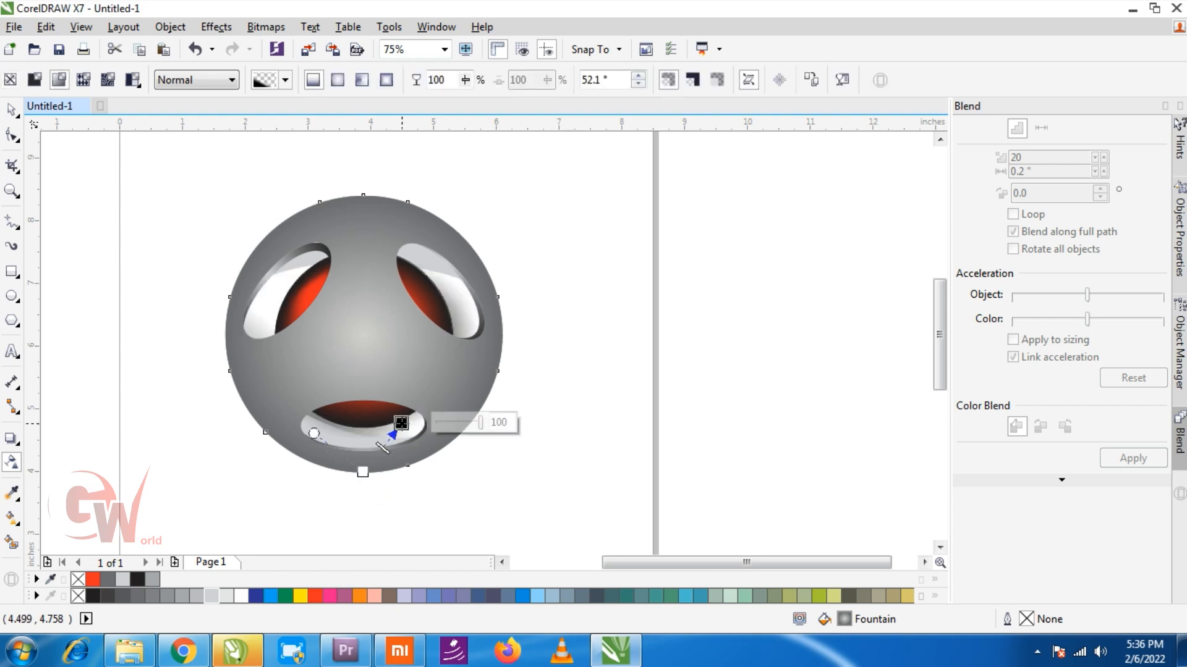
pyautogui.hotkey('ctrl', 'z')
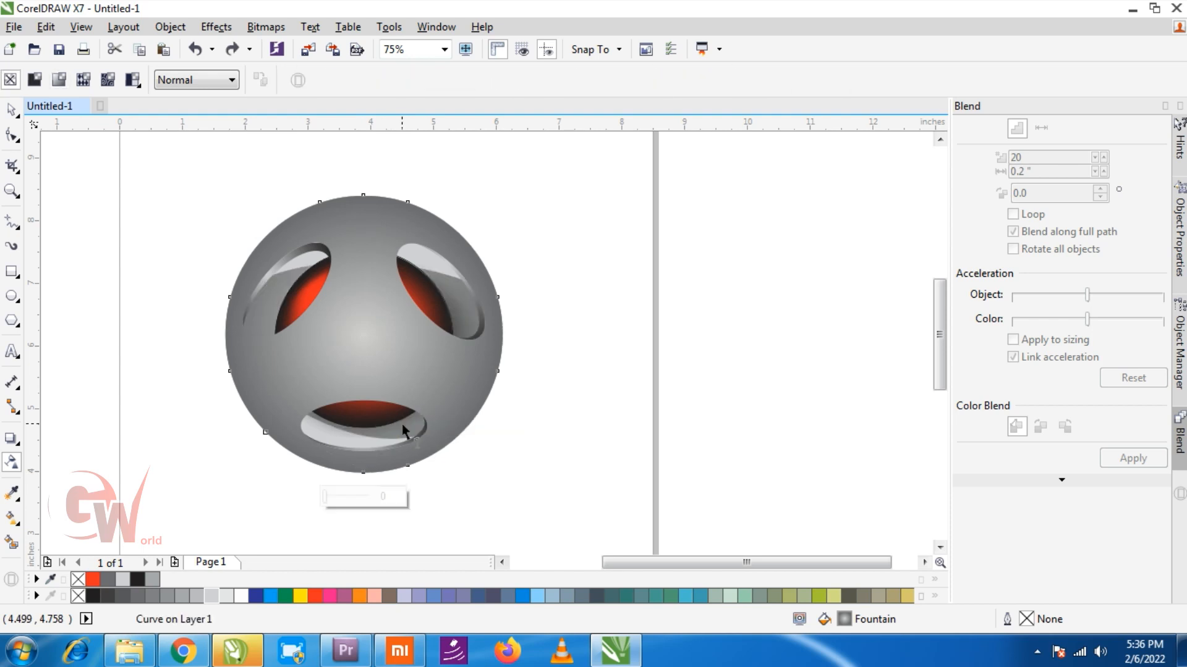
# Step: Add a perspective drop shadow to the rear shell curve, cast from its base up toward the right
pyautogui.click(11, 441)
pyautogui.moveTo(366, 473); pyautogui.dragTo(410, 391)
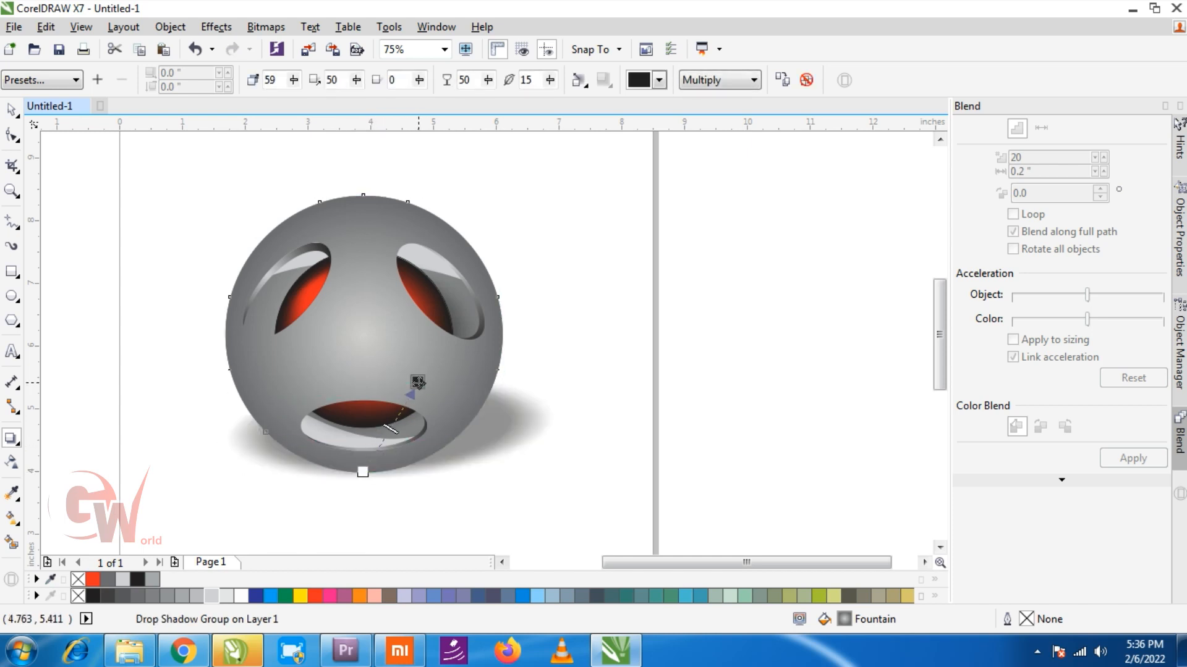
pyautogui.press('space')
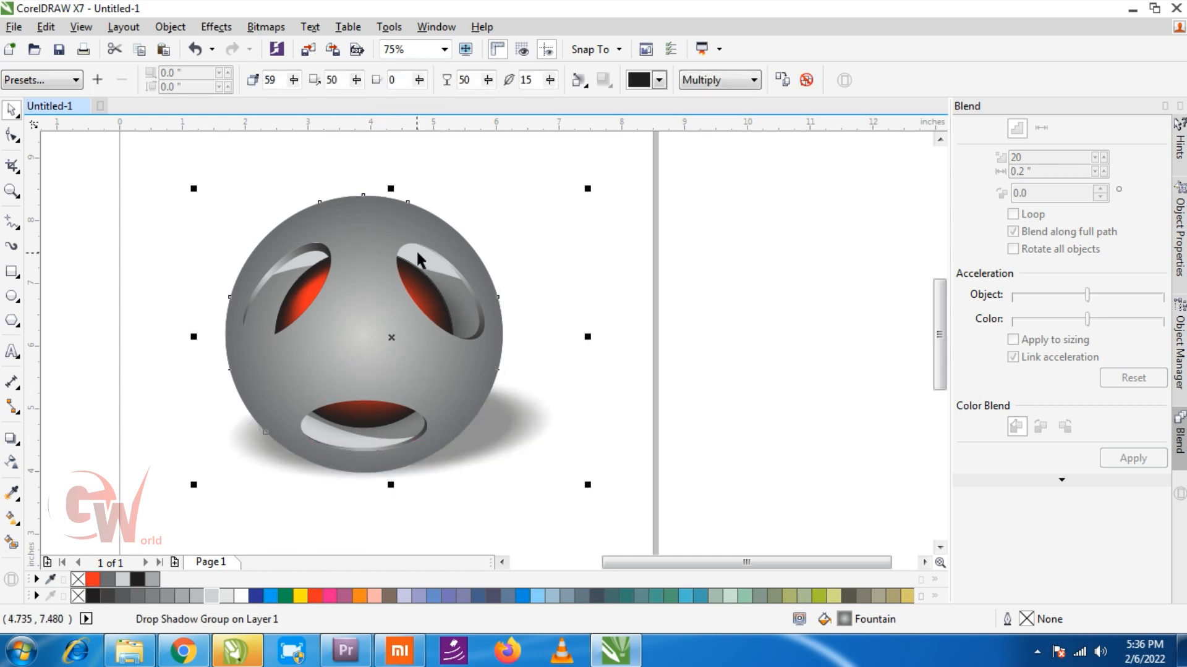
# Step: Try removing the fill from the shadowed rear shell curve, and undo the change
pyautogui.click(78, 596)
pyautogui.click(707, 262)
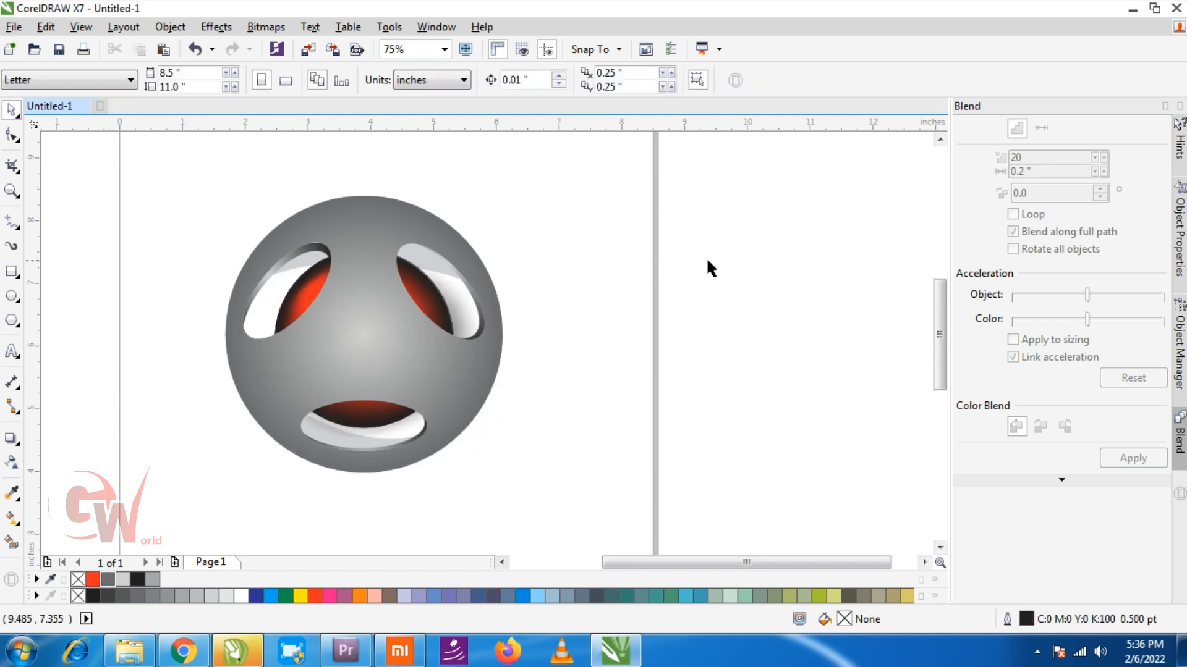
pyautogui.click(463, 465)
pyautogui.hotkey('ctrl', 'z')
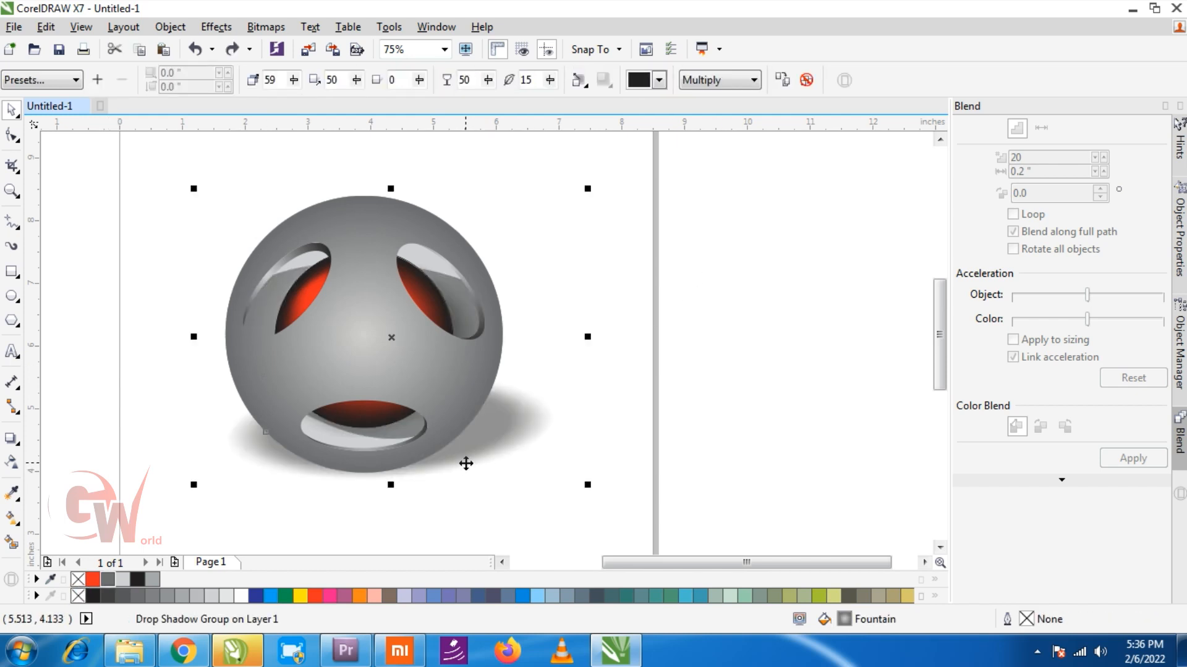
# Step: Fill the shadowed rear shell curve with white
pyautogui.click(241, 596)
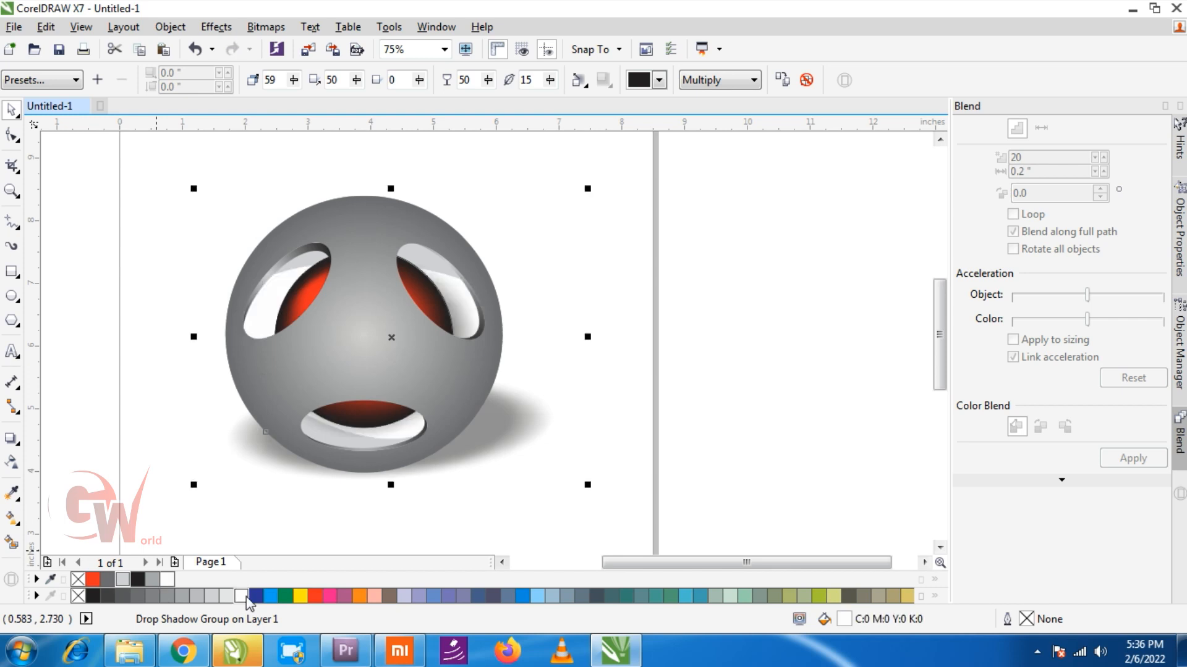
pyautogui.click(564, 445)
pyautogui.click(503, 416)
pyautogui.scroll(-2, 501, 450)
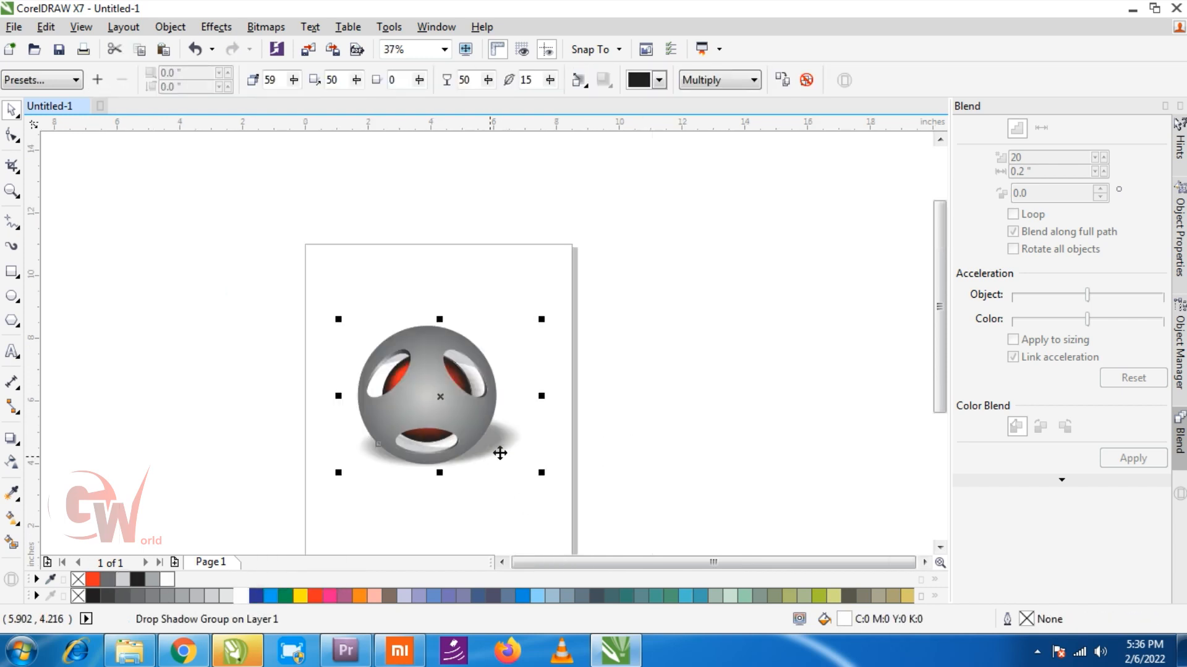
# Step: Examine the whole artwork up close, checking the openings, the red ball and the drop shadow
pyautogui.click(338, 286)
pyautogui.moveTo(335, 301); pyautogui.dragTo(585, 486)
pyautogui.hotkey('shift', 'F2')
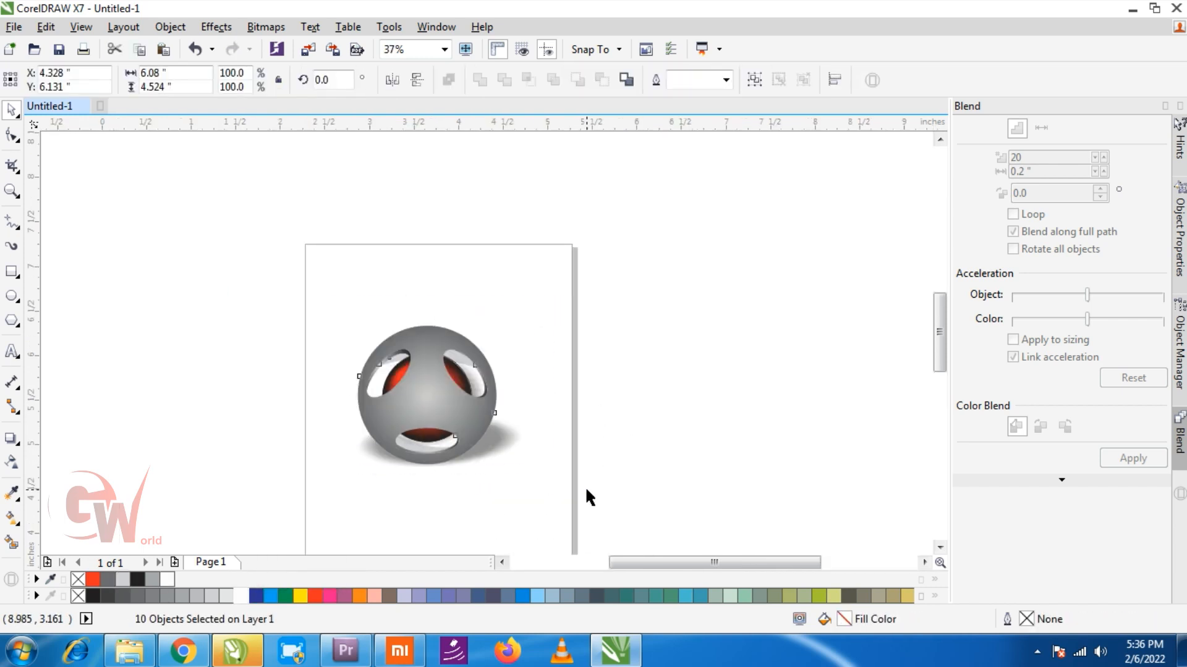
pyautogui.press('Escape')
pyautogui.press('m')
pyautogui.click(551, 273)
pyautogui.moveTo(580, 212); pyautogui.dragTo(584, 207)
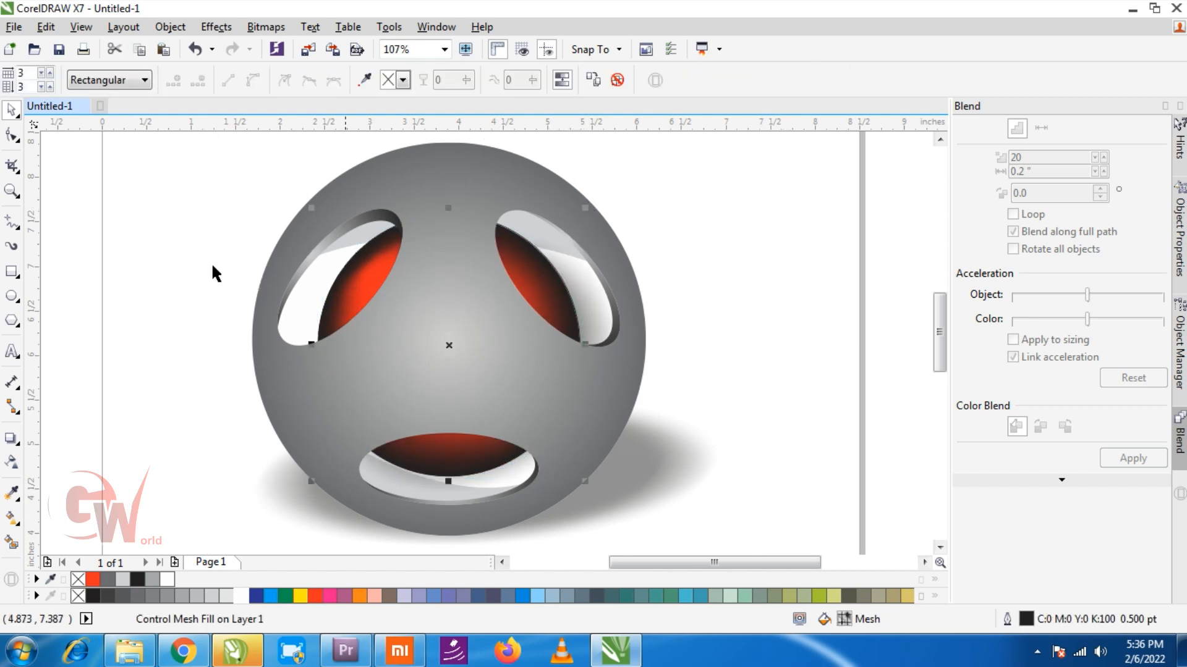
pyautogui.click(145, 218)
pyautogui.scroll(-3, 332, 279)
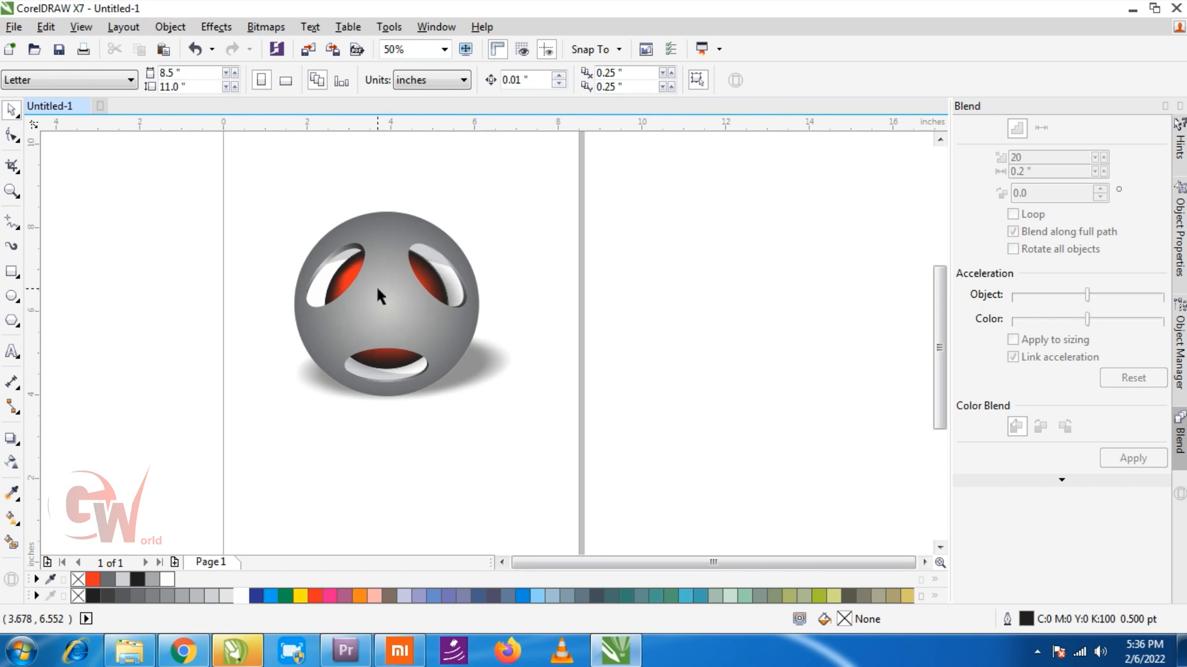
# Step: Shift the front shell's radial fountain fill highlight toward its upper left and shrink the gradient radius
pyautogui.scroll(3, 376, 285)
pyautogui.click(375, 296)
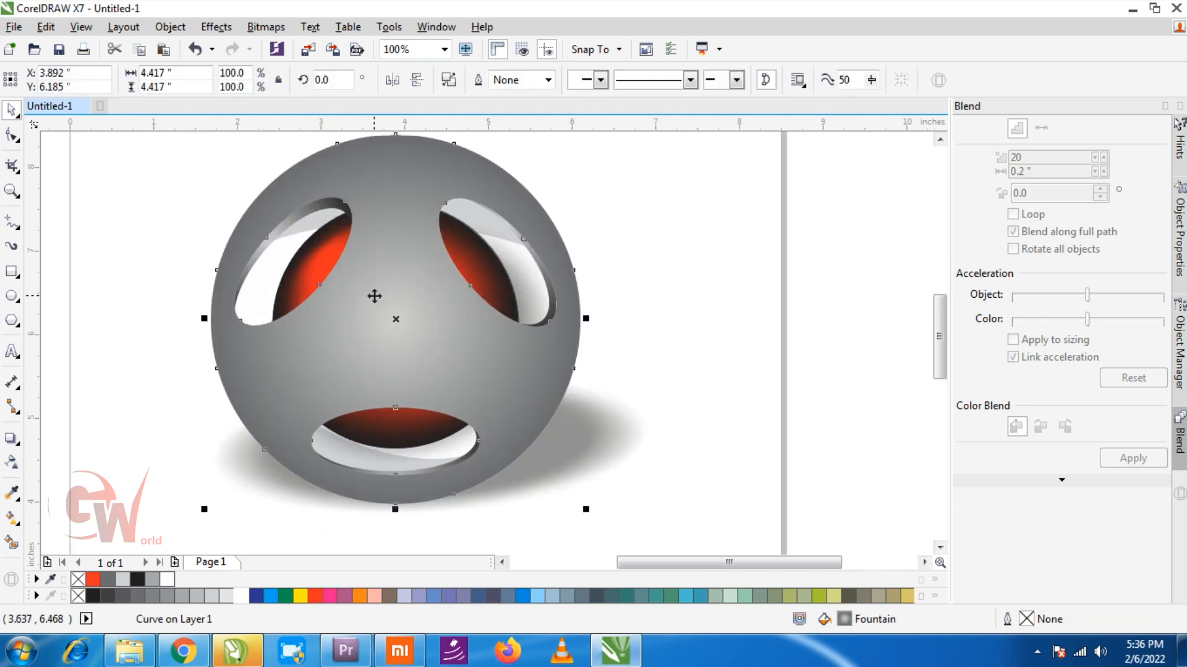
pyautogui.press('g')
pyautogui.moveTo(394, 318); pyautogui.dragTo(331, 287)
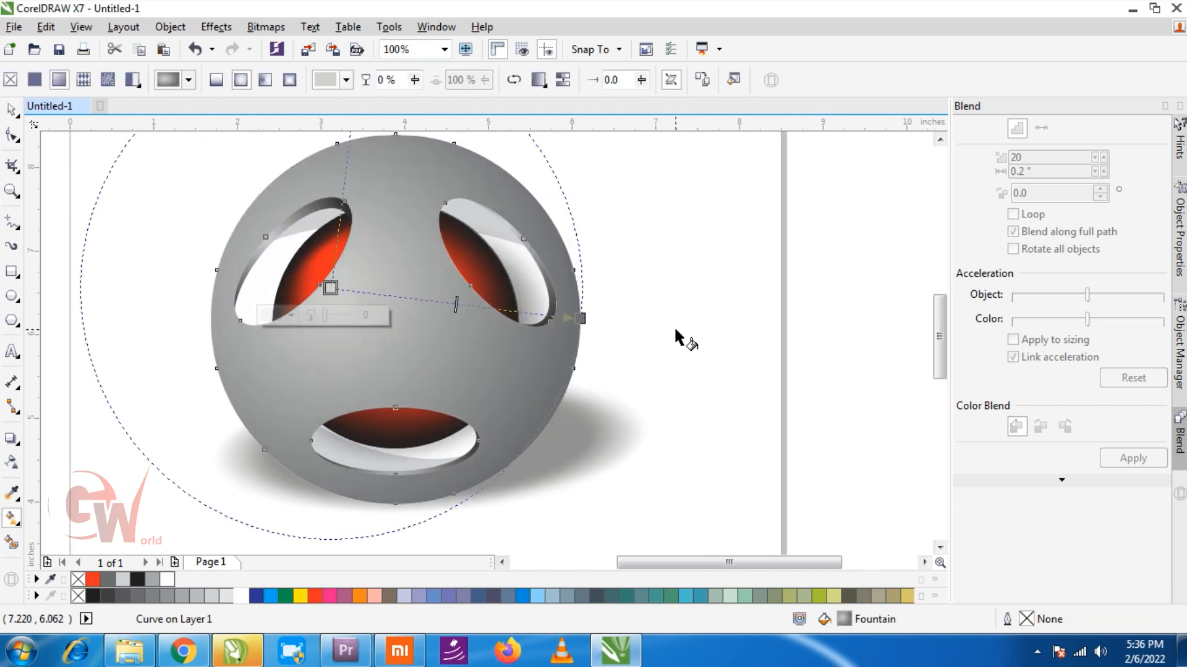
pyautogui.moveTo(578, 318)
pyautogui.mouseDown()
pyautogui.moveTo(476, 324)
pyautogui.moveTo(491, 331)
pyautogui.mouseUp()
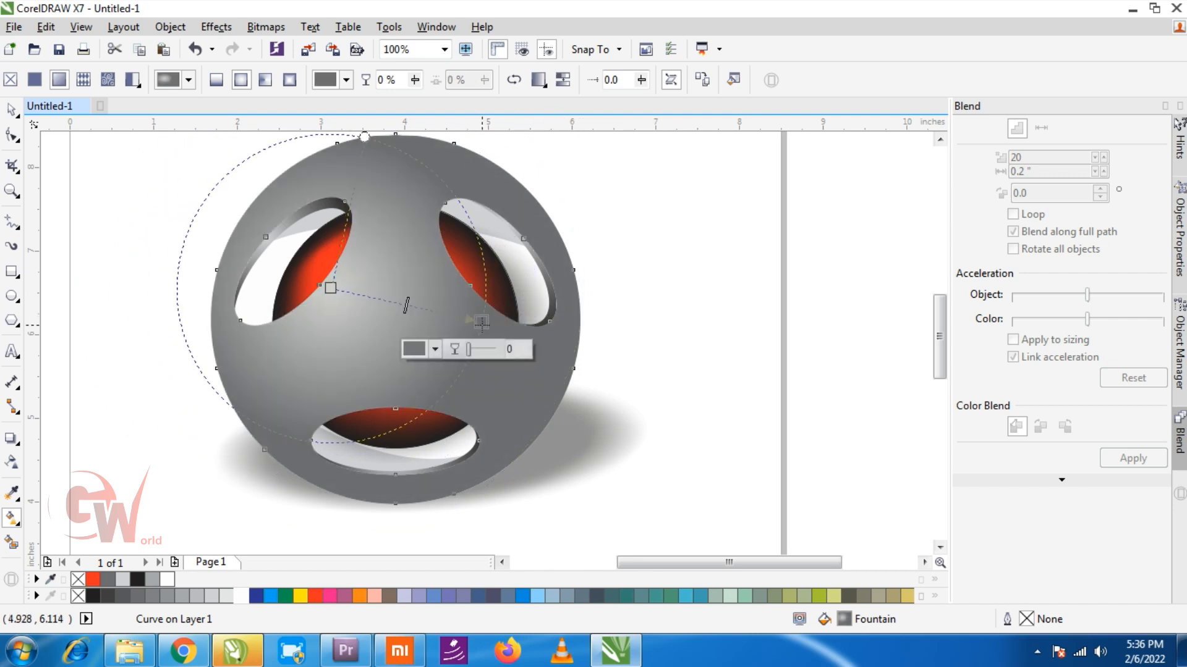
pyautogui.press('space')
pyautogui.click(806, 354)
# Step: Fit all objects in view and check the finished shading with nothing selected
pyautogui.scroll(-2, 609, 422)
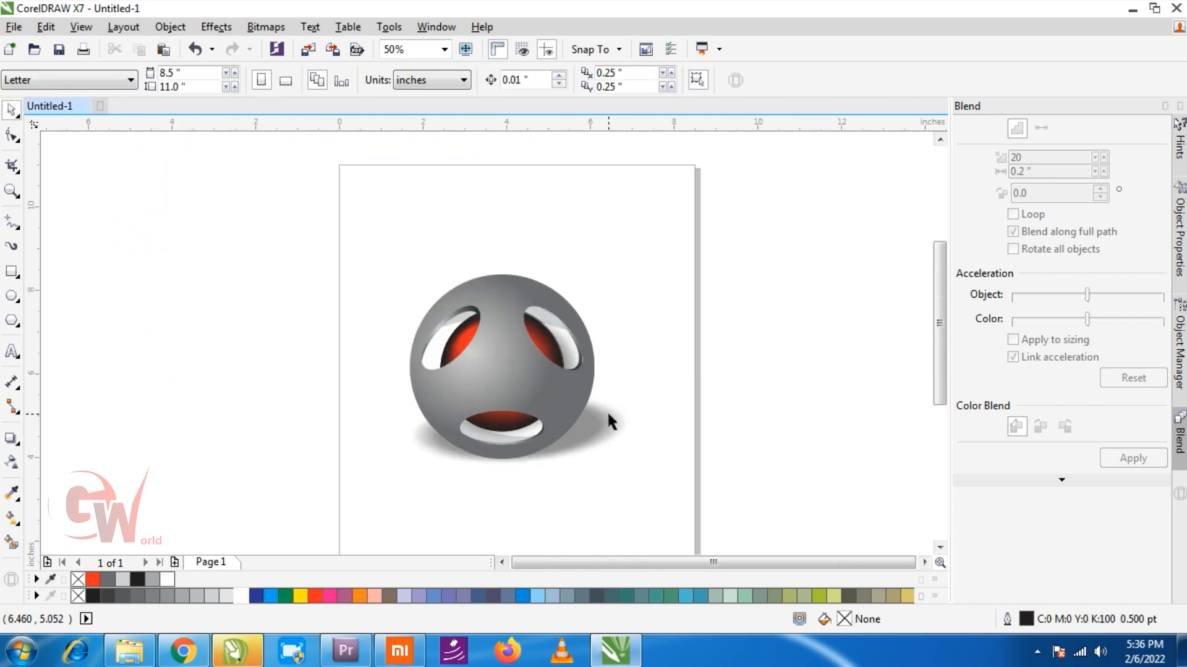
pyautogui.hotkey('ctrl', 'a')
pyautogui.hotkey('shift', 'F2')
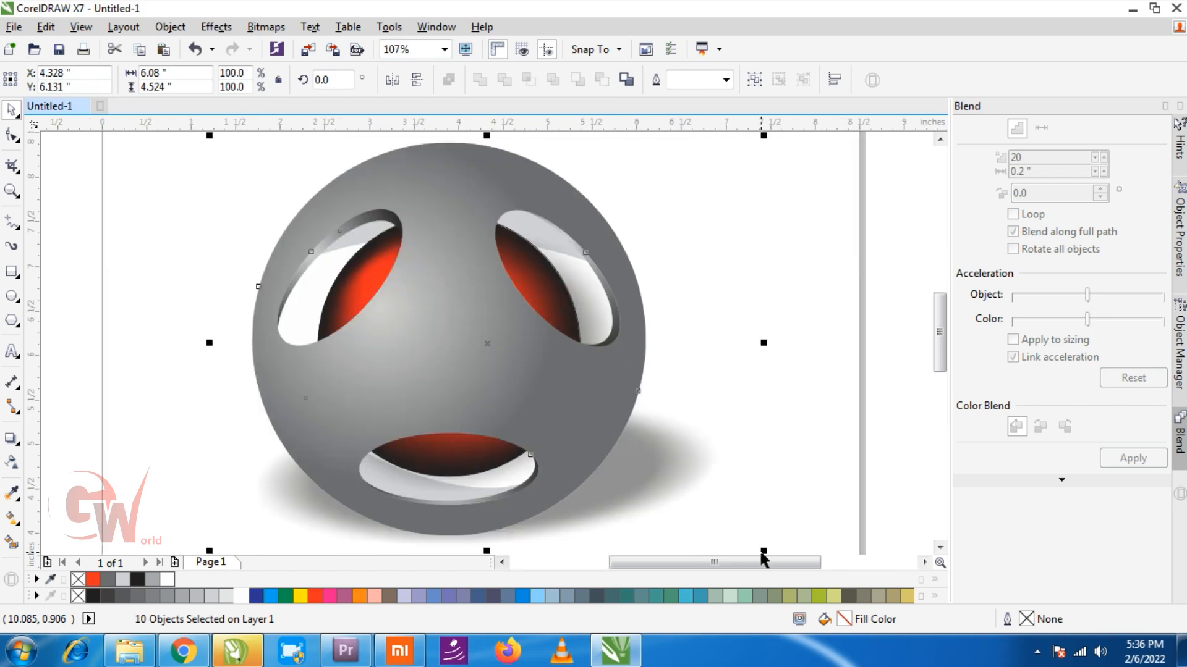
pyautogui.click(795, 380)
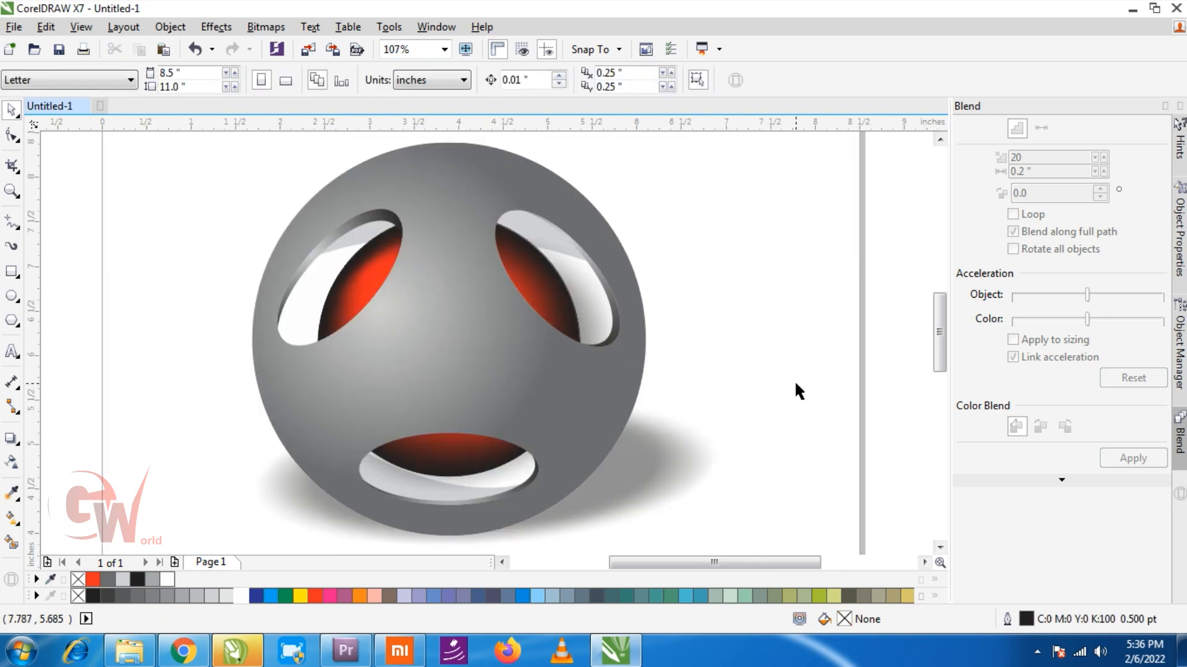